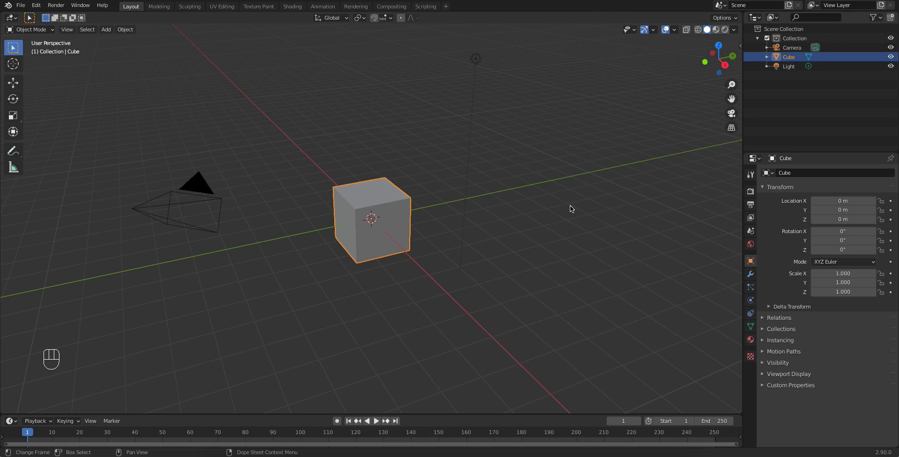
{"action": "left_click", "coordinate": [434, 261]}
{"action": "scroll", "coordinate": [429, 261], "scroll_direction": "up", "scroll_amount": 5}
{"action": "middle_click_drag", "start_coordinate": [411, 274], "coordinate": [423, 261]}
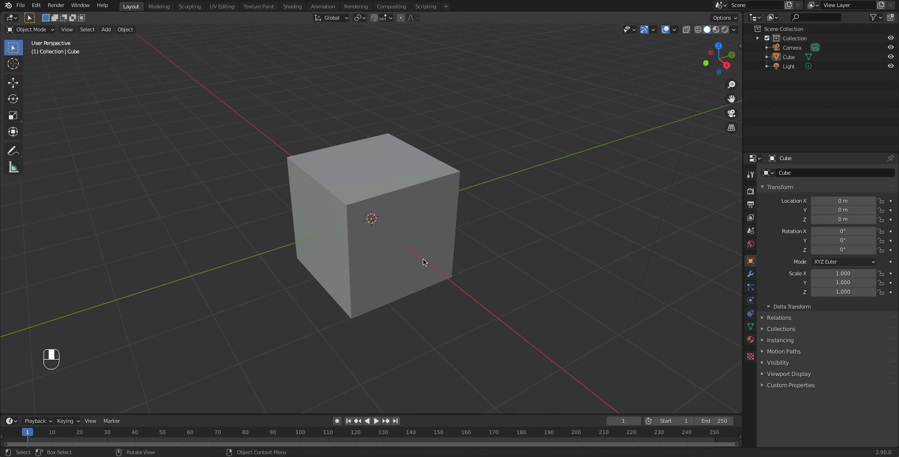
{"action": "middle_click_drag", "start_coordinate": [425, 258], "coordinate": [437, 222]}
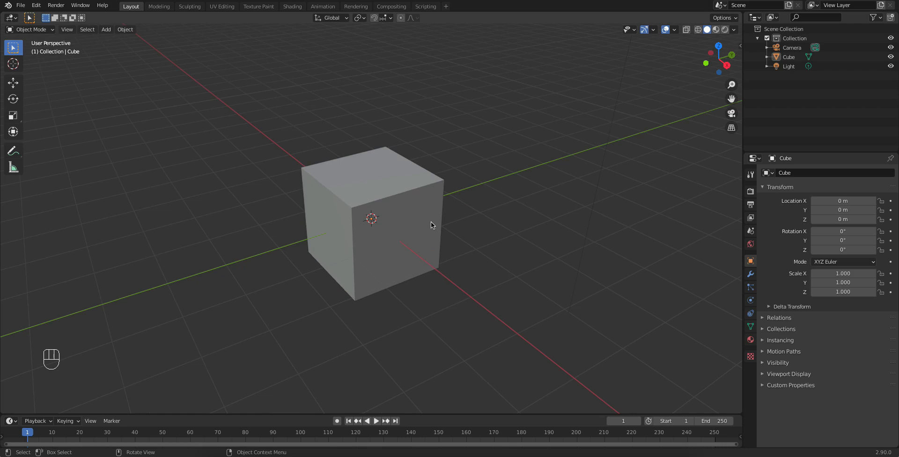
{"action": "scroll", "coordinate": [373, 234], "scroll_direction": "up", "scroll_amount": 2}
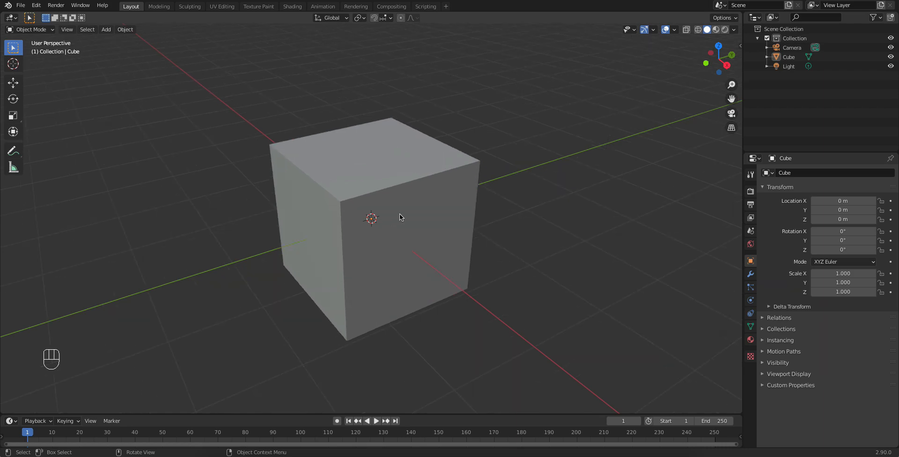
{"action": "middle_click_drag", "start_coordinate": [369, 216], "coordinate": [414, 256], "text": "shift"}
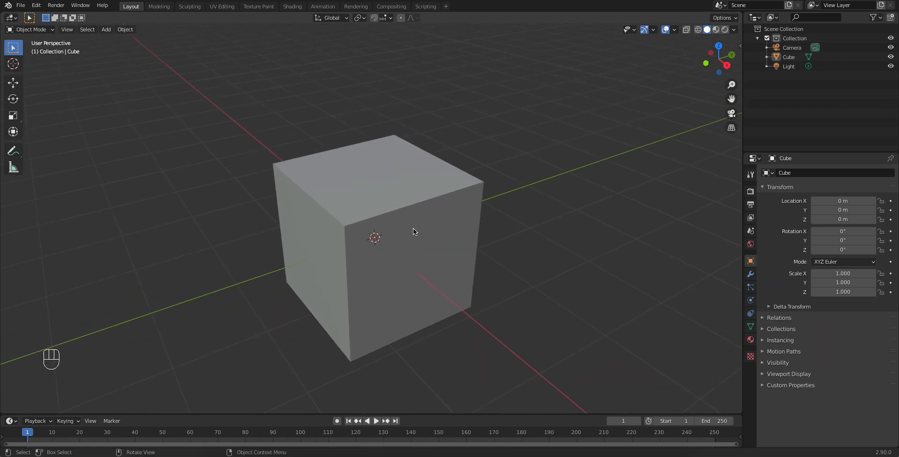
- Delete the default cube from the scene
{"action": "left_click", "coordinate": [414, 214]}
{"action": "scroll", "coordinate": [405, 243], "scroll_direction": "down", "scroll_amount": 2}
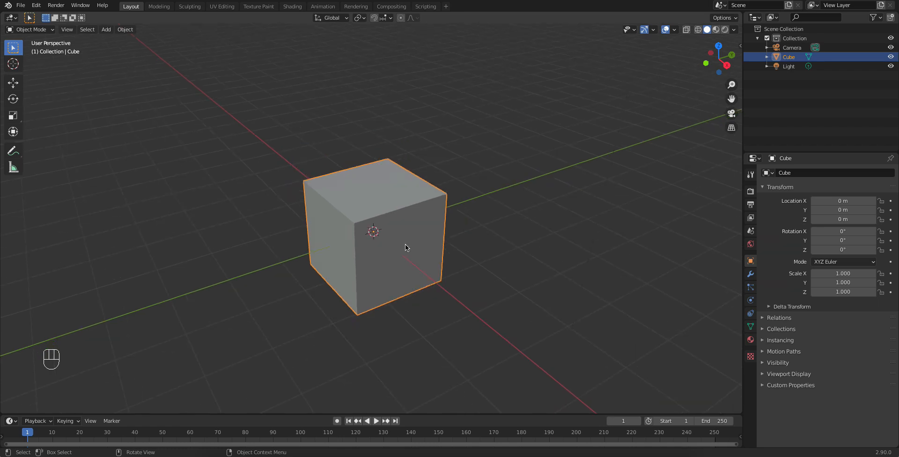
{"action": "key", "text": "x"}
{"action": "left_click", "coordinate": [406, 244]}
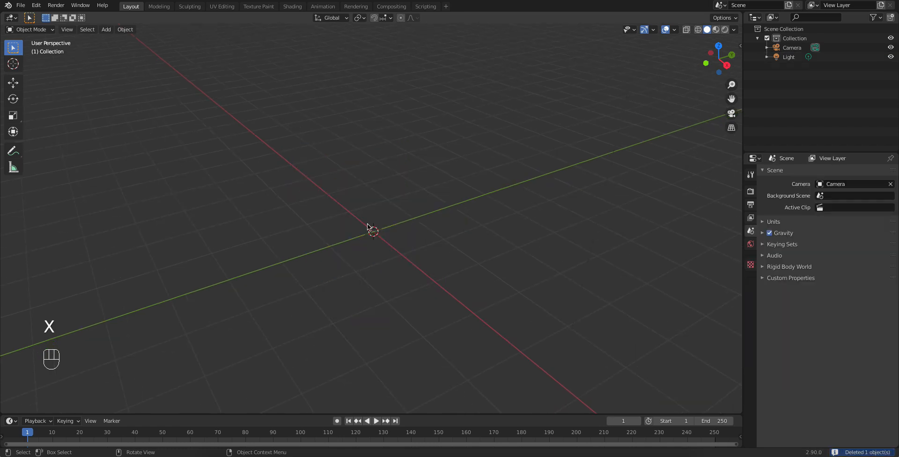
- Add a torus mesh at the origin and rotate it 90° about the Y axis
{"action": "key", "text": "shift+a"}
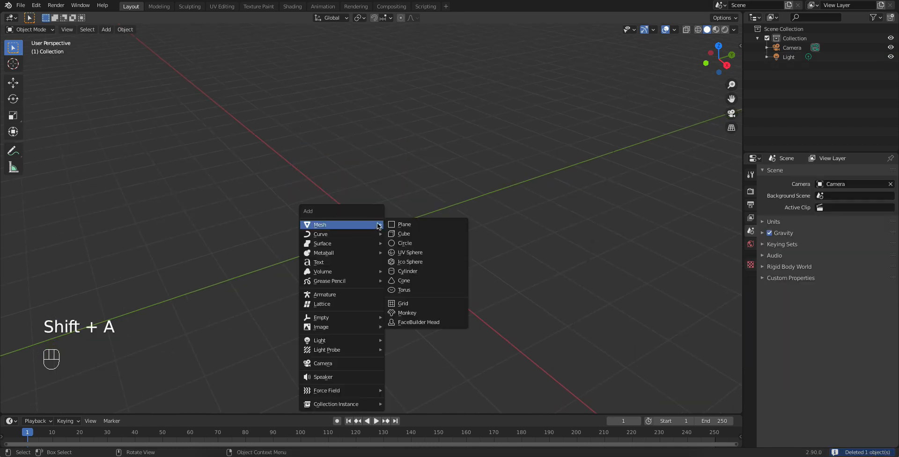
{"action": "left_click", "coordinate": [401, 291]}
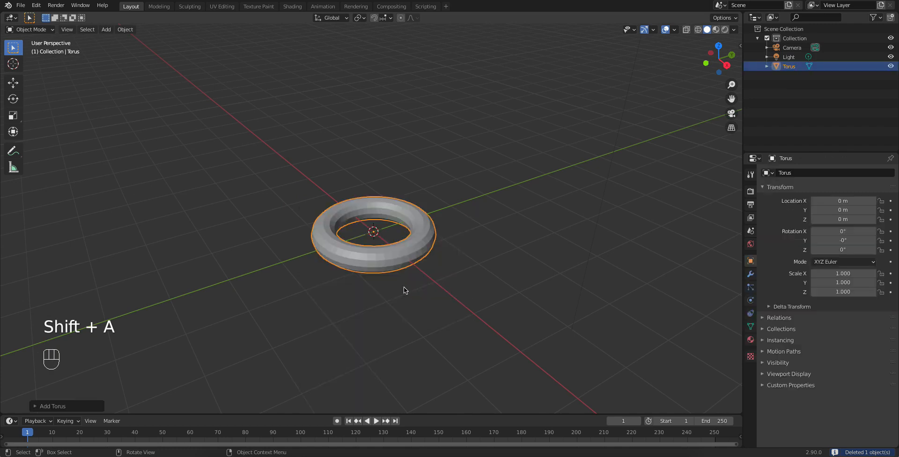
{"action": "type", "text": "r"}
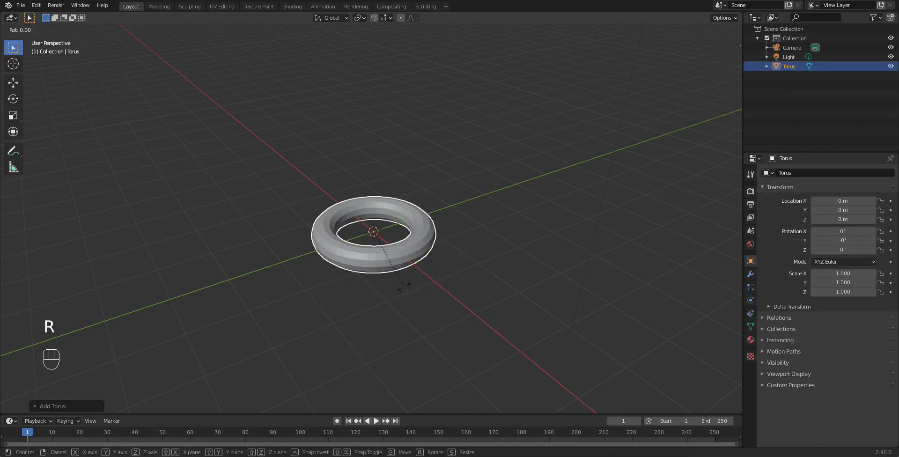
{"action": "type", "text": "y90"}
{"action": "key", "text": "Return"}
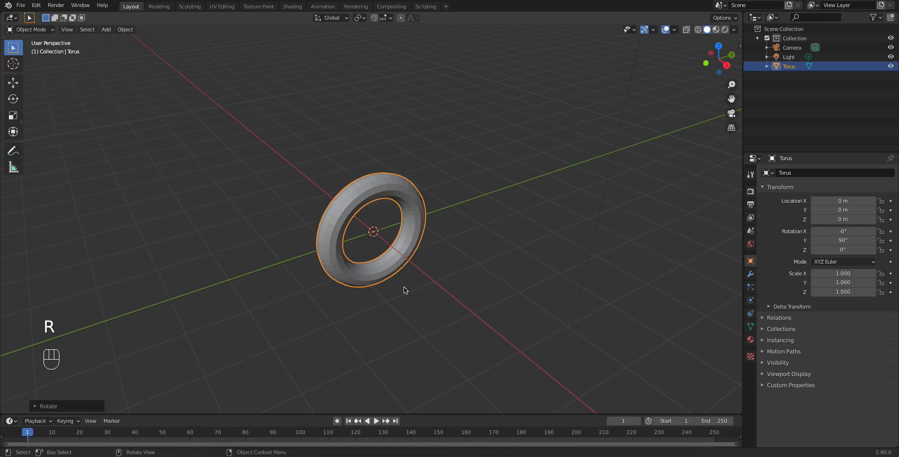
- Stretch the torus into an elongated link by moving the vertices of its lower half about 0.7 m down along Z
{"action": "middle_click_drag", "start_coordinate": [412, 297], "coordinate": [395, 280]}
{"action": "scroll", "coordinate": [393, 282], "scroll_direction": "up", "scroll_amount": 3}
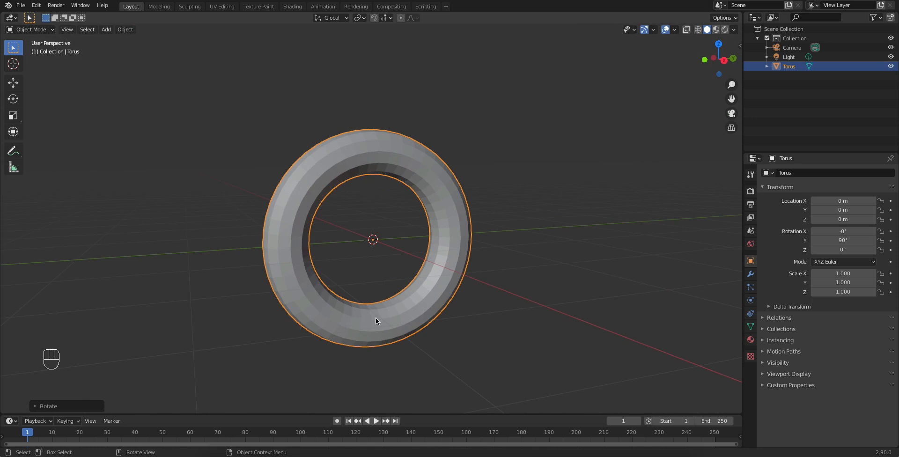
{"action": "key", "text": "KP_3"}
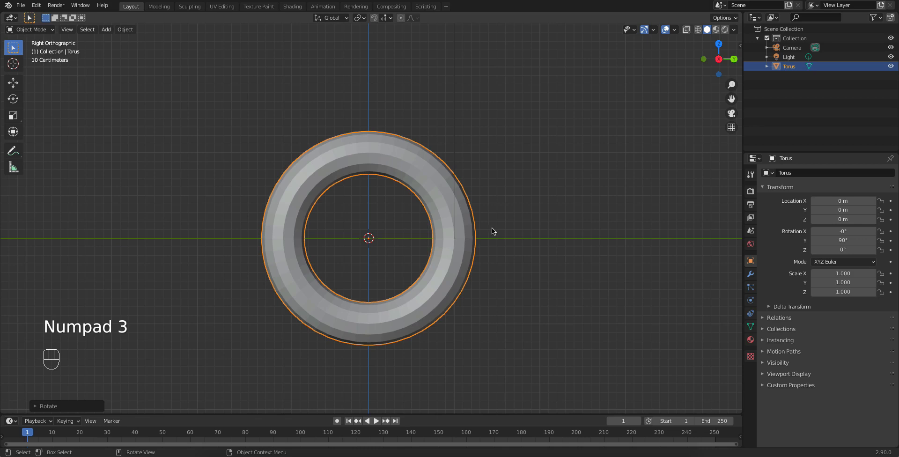
{"action": "key", "text": "Tab"}
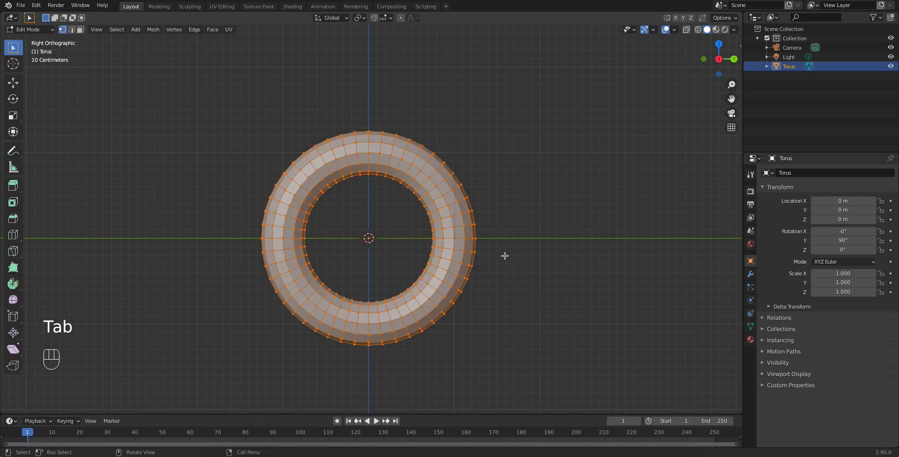
{"action": "left_click", "coordinate": [529, 284]}
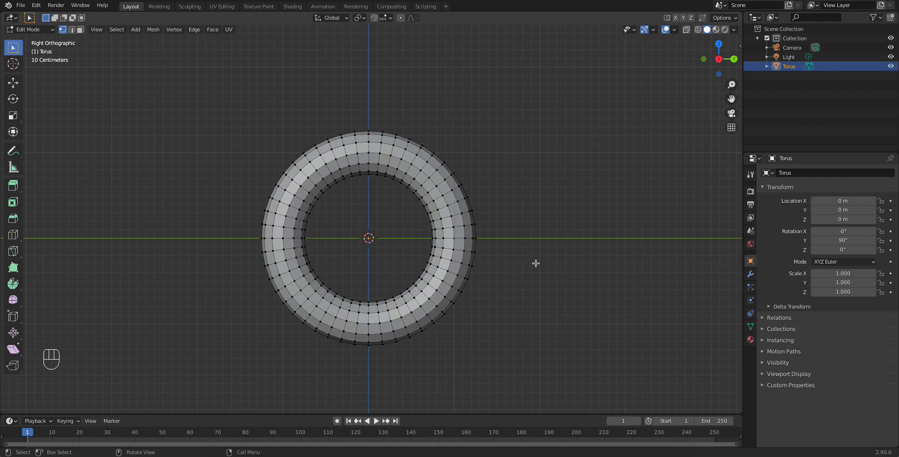
{"action": "key", "text": "shift+z"}
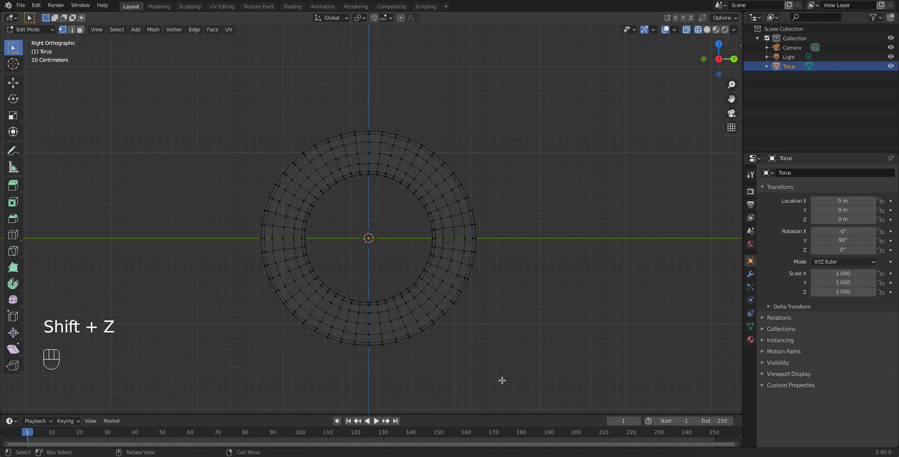
{"action": "mouse_move", "coordinate": [507, 378]}
{"action": "left_mouse_down"}
{"action": "mouse_move", "coordinate": [264, 290]}
{"action": "mouse_move", "coordinate": [239, 234]}
{"action": "mouse_move", "coordinate": [286, 331]}
{"action": "left_mouse_up"}
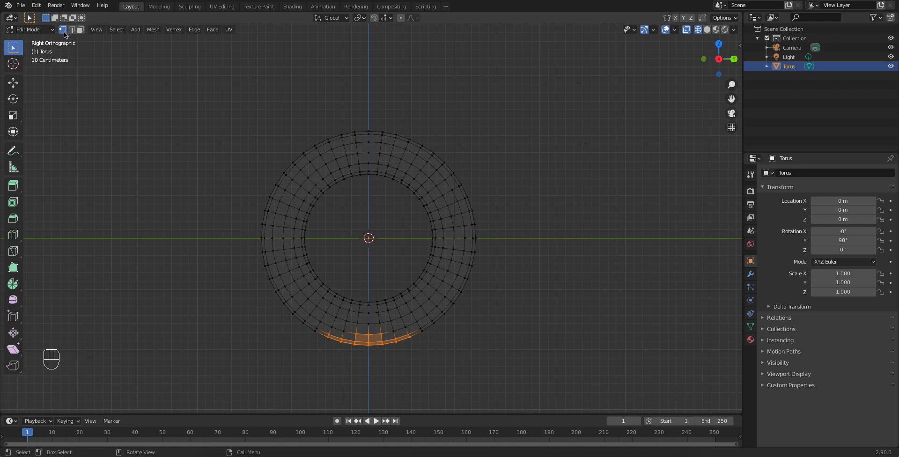
{"action": "mouse_move", "coordinate": [532, 383]}
{"action": "left_mouse_down"}
{"action": "mouse_move", "coordinate": [241, 341]}
{"action": "mouse_move", "coordinate": [199, 223]}
{"action": "left_mouse_up"}
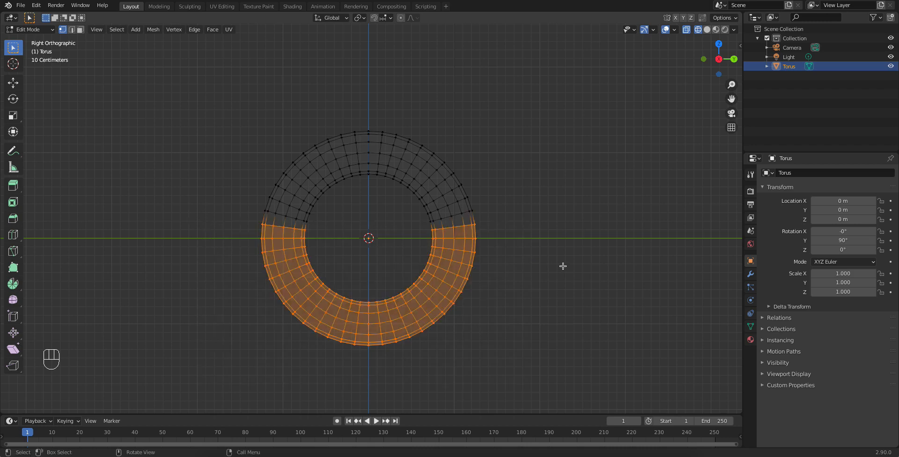
{"action": "key", "text": "g"}
{"action": "key", "text": "z"}
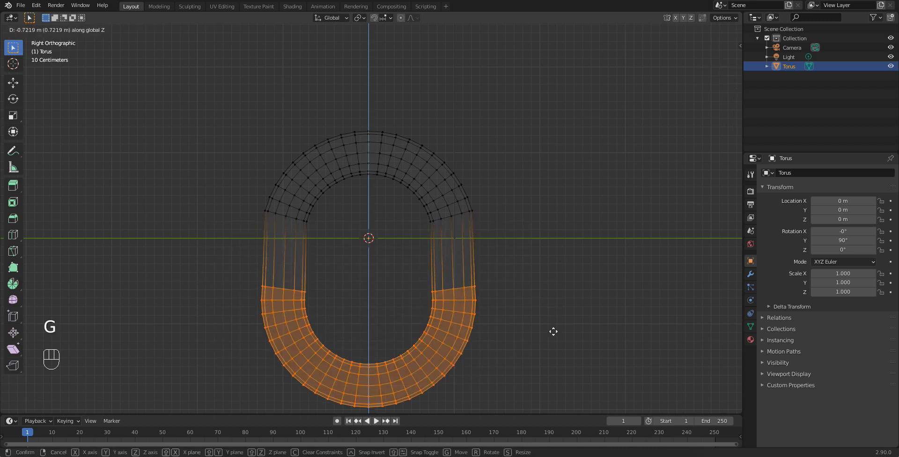
{"action": "left_click", "coordinate": [549, 341]}
{"action": "scroll", "coordinate": [489, 302], "scroll_direction": "down", "scroll_amount": 2}
{"action": "key", "text": "Tab"}
{"action": "middle_click_drag", "start_coordinate": [439, 278], "coordinate": [466, 301]}
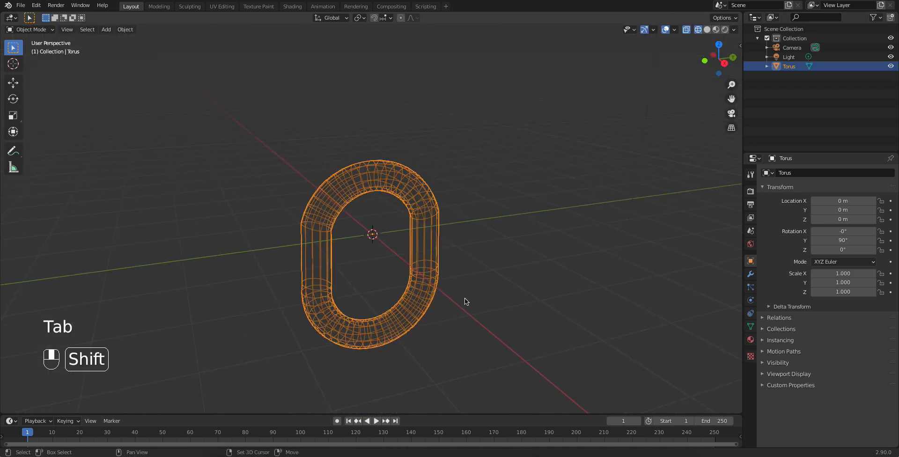
- Return to solid shading and add a Subdivision Surface modifier with viewport level 2 to the link
{"action": "key", "text": "shift+z"}
{"action": "left_click", "coordinate": [483, 288]}
{"action": "middle_click_drag", "start_coordinate": [483, 288], "coordinate": [412, 291]}
{"action": "scroll", "coordinate": [412, 290], "scroll_direction": "up", "scroll_amount": 1}
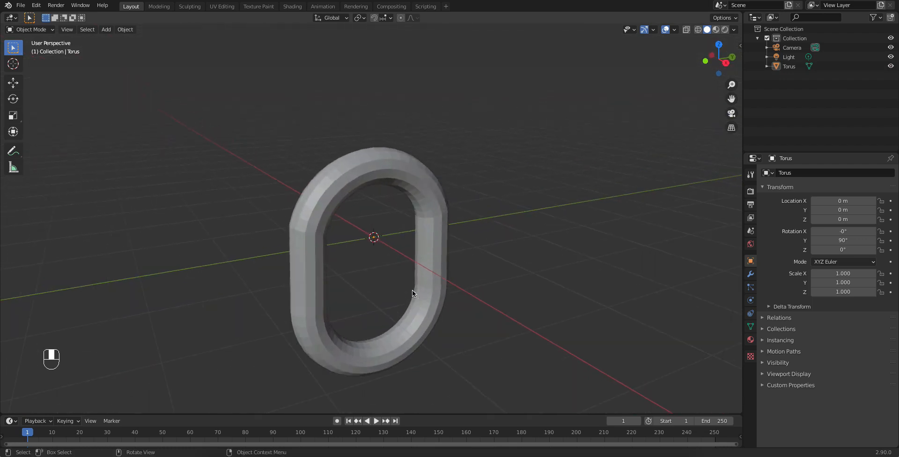
{"action": "left_click", "coordinate": [750, 274]}
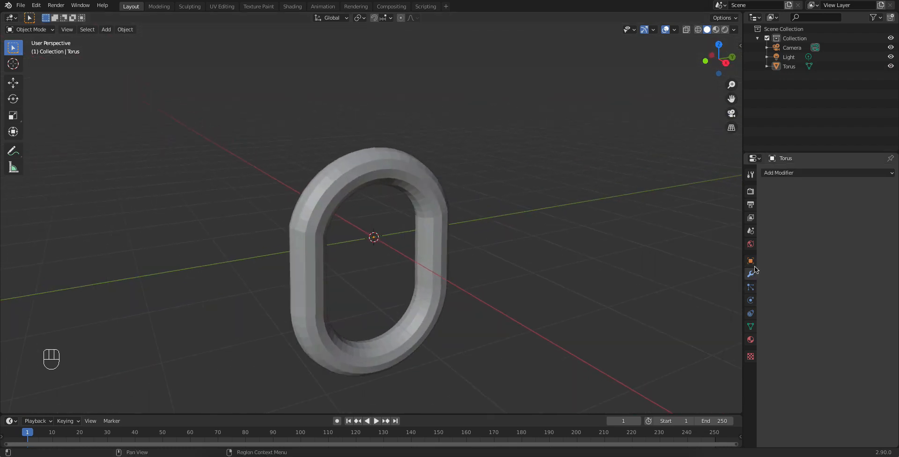
{"action": "left_click", "coordinate": [779, 173]}
{"action": "left_click", "coordinate": [717, 328]}
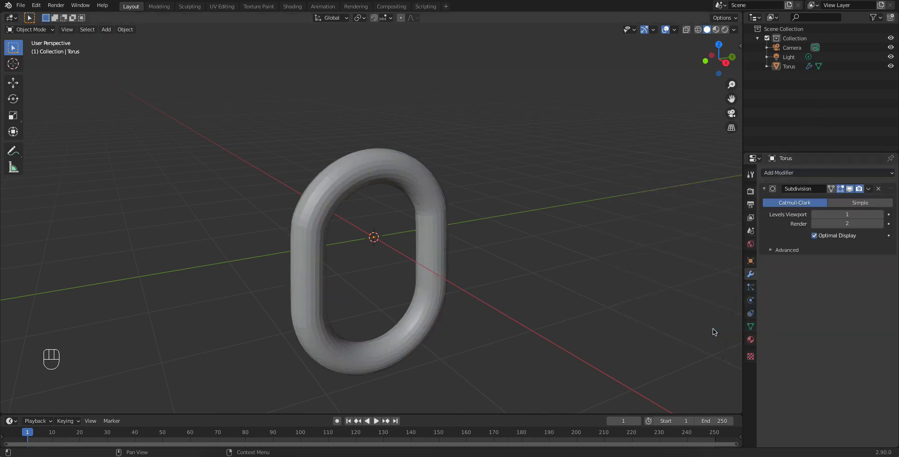
{"action": "left_click", "coordinate": [880, 214]}
{"action": "middle_click_drag", "start_coordinate": [594, 257], "coordinate": [577, 264]}
{"action": "middle_click_drag", "start_coordinate": [350, 167], "coordinate": [401, 173]}
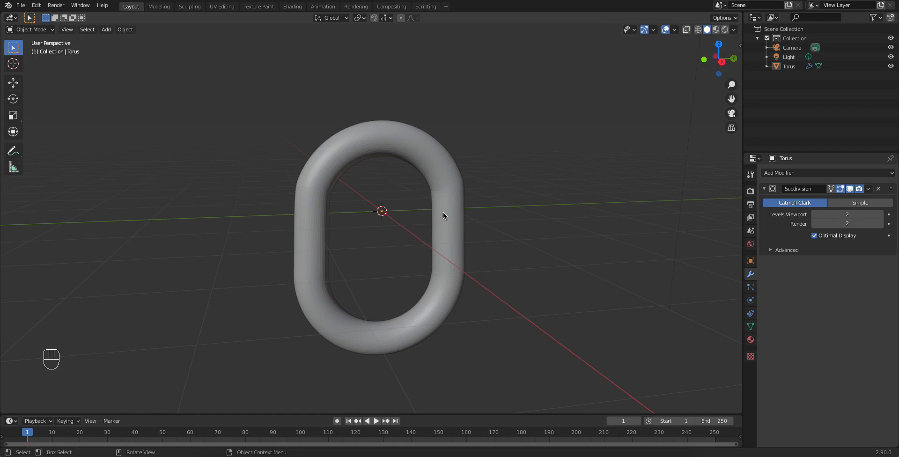
- Open a gap in the link by deleting the vertices of the edge loop at the middle of its upper arc
{"action": "middle_click_drag", "start_coordinate": [401, 153], "coordinate": [392, 125]}
{"action": "left_click", "coordinate": [393, 125]}
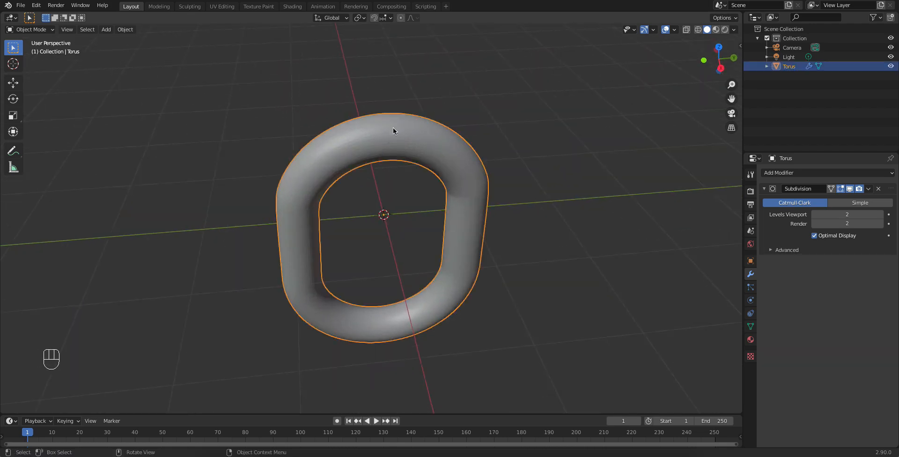
{"action": "scroll", "coordinate": [388, 150], "scroll_direction": "up", "scroll_amount": 2}
{"action": "scroll", "coordinate": [383, 175], "scroll_direction": "up", "scroll_amount": 3, "text": "shift"}
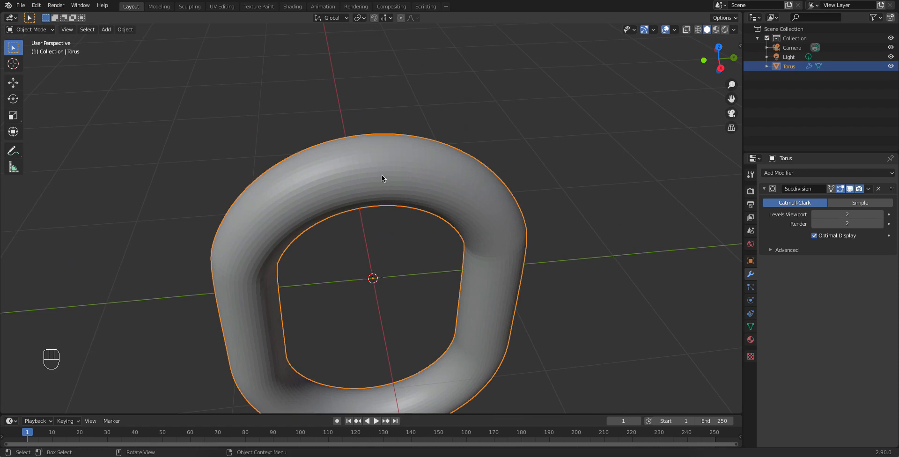
{"action": "key", "text": "Tab"}
{"action": "middle_click_drag", "start_coordinate": [382, 173], "coordinate": [378, 157]}
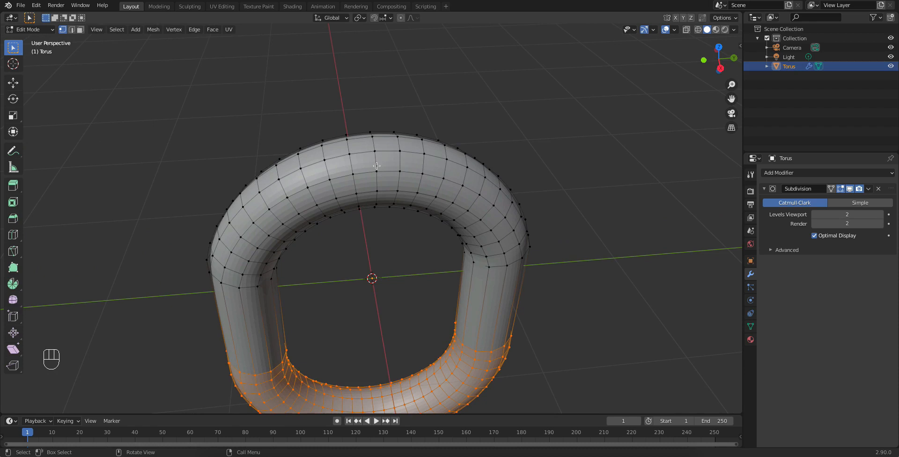
{"action": "key", "text": "alt+a"}
{"action": "left_click", "coordinate": [377, 166], "text": "alt"}
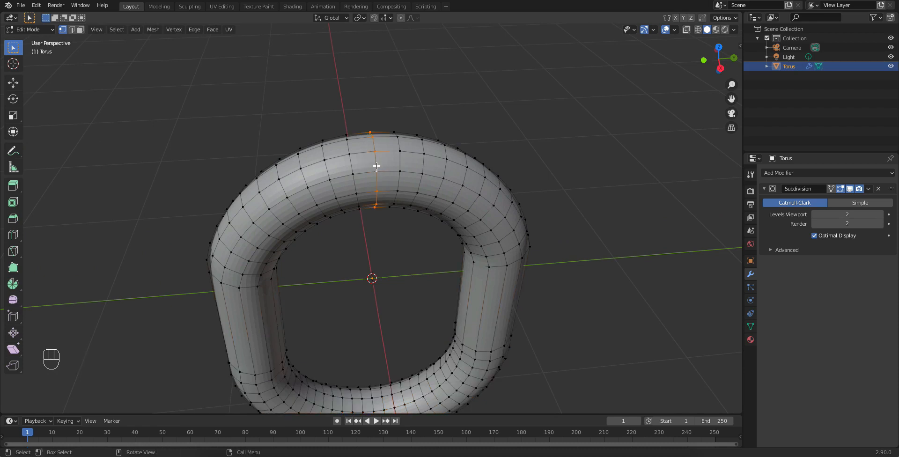
{"action": "key", "text": "x"}
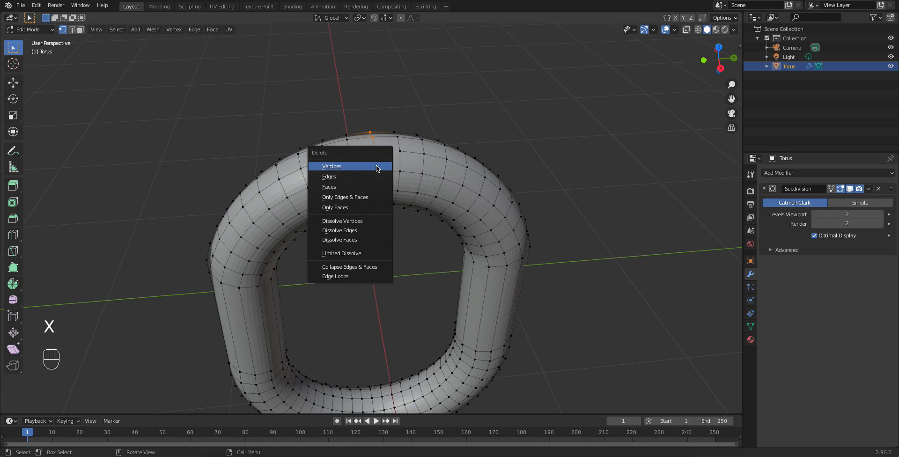
{"action": "left_click", "coordinate": [377, 167]}
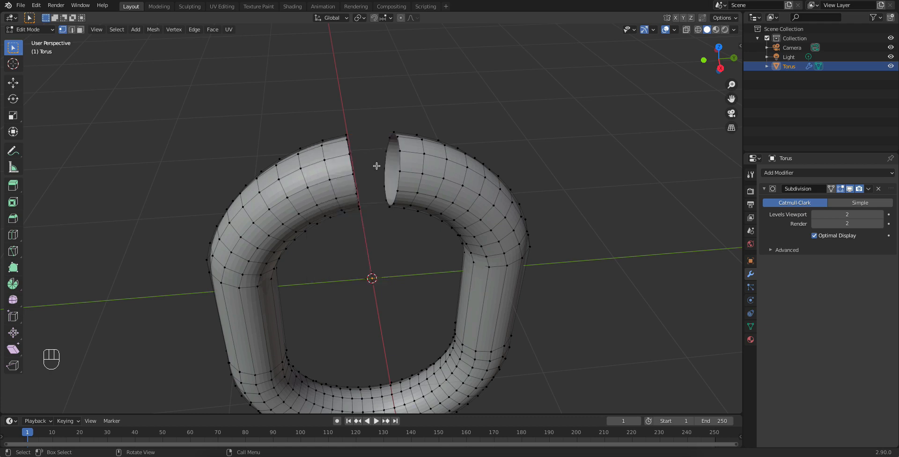
{"action": "key", "text": "Tab"}
{"action": "middle_click_drag", "start_coordinate": [378, 168], "coordinate": [407, 155]}
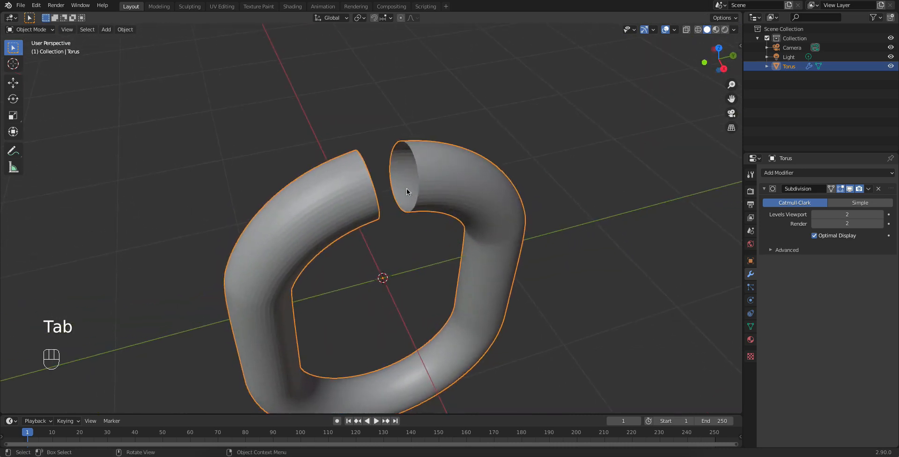
{"action": "middle_click_drag", "start_coordinate": [408, 195], "coordinate": [480, 167]}
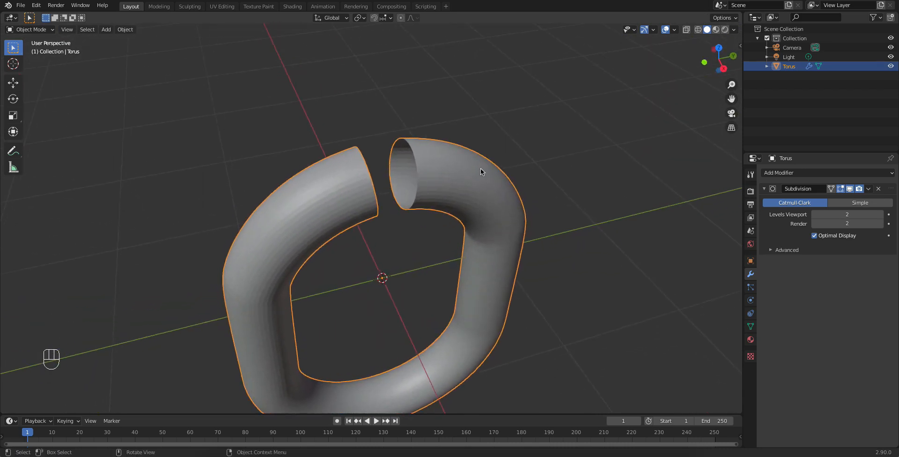
- Try filling the boundary loop of the gap's right-hand open end with a face, and undo the fill
{"action": "key", "text": "Tab"}
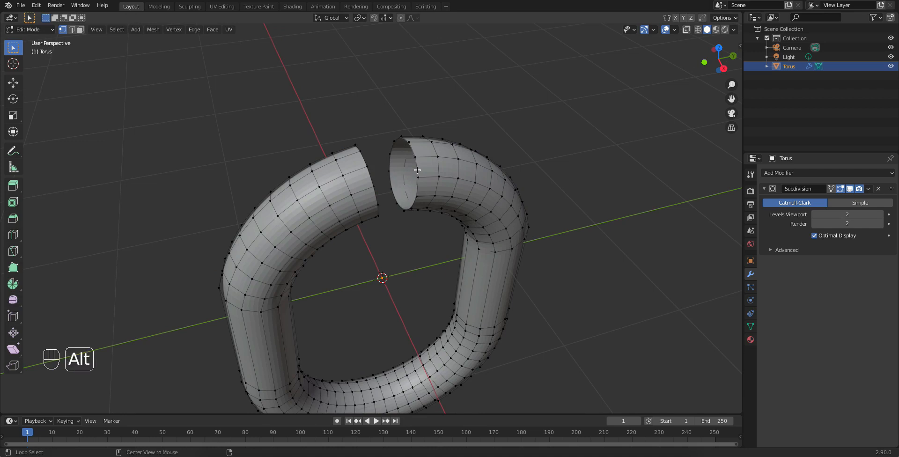
{"action": "left_click", "coordinate": [417, 170], "text": "alt"}
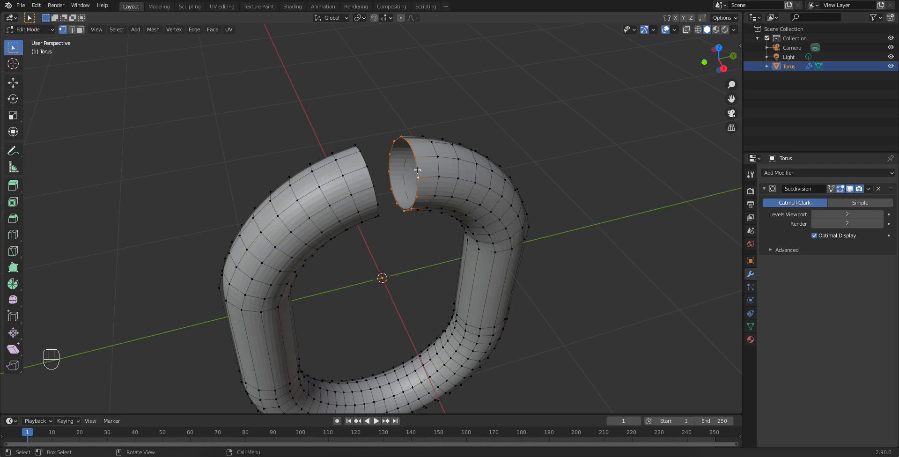
{"action": "key", "text": "f"}
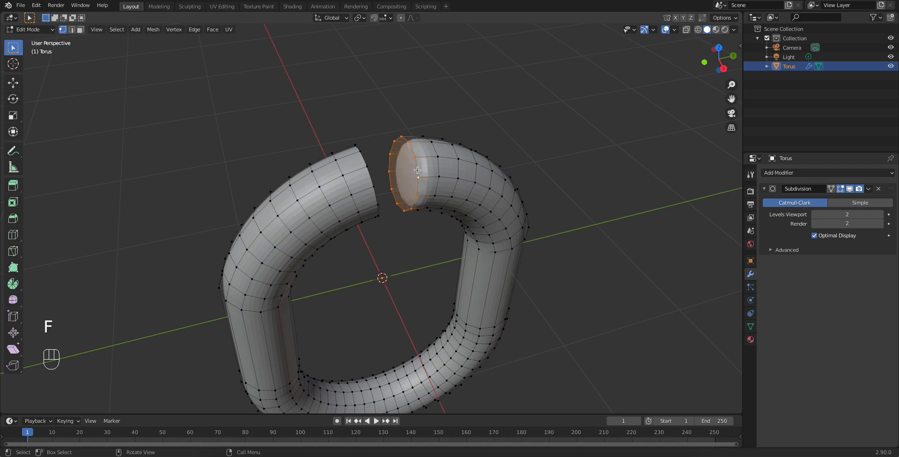
{"action": "key", "text": "ctrl+z"}
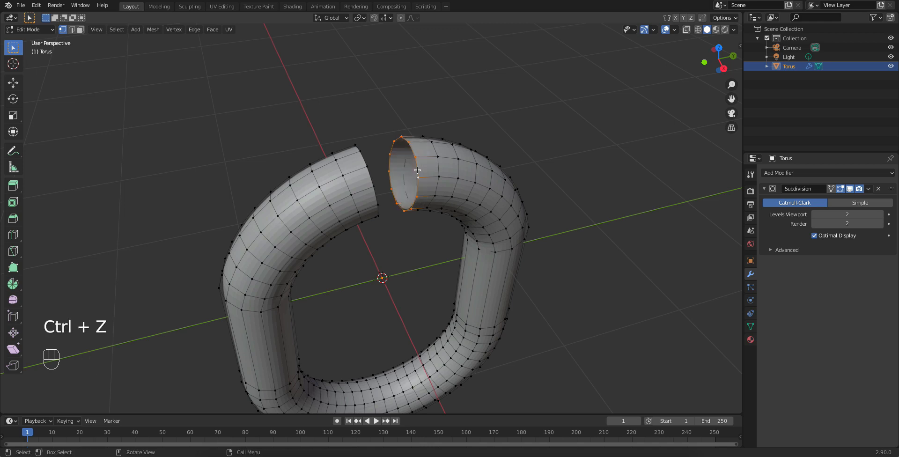
- Hide the Subdivision modifier in the viewport and fill the right-hand open end of the gap with a face
{"action": "left_click", "coordinate": [851, 189]}
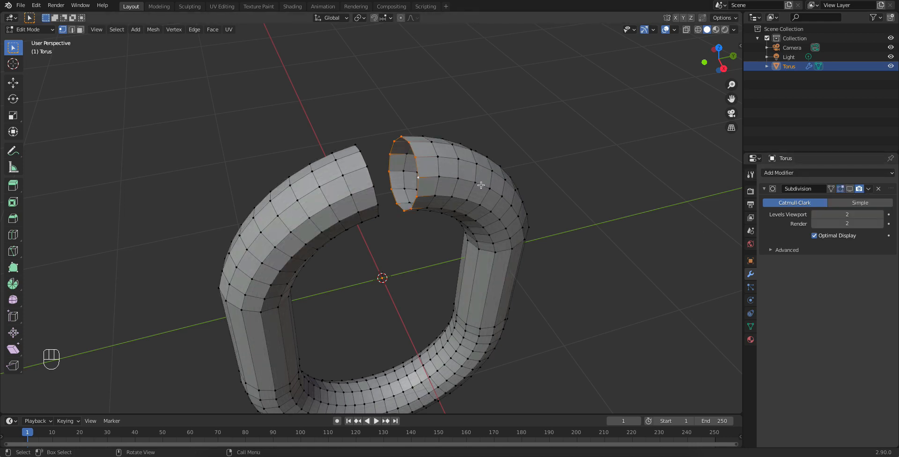
{"action": "key", "text": "f"}
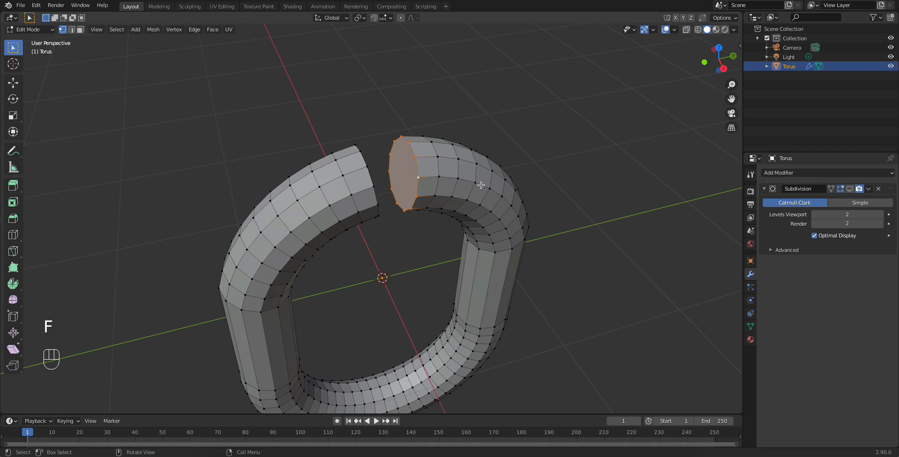
{"action": "left_click", "coordinate": [511, 135]}
- Fill the gap's other open end with a face and show the Subdivision modifier in the viewport again
{"action": "middle_click_drag", "start_coordinate": [387, 153], "coordinate": [340, 139]}
{"action": "left_click", "coordinate": [339, 137], "text": "alt"}
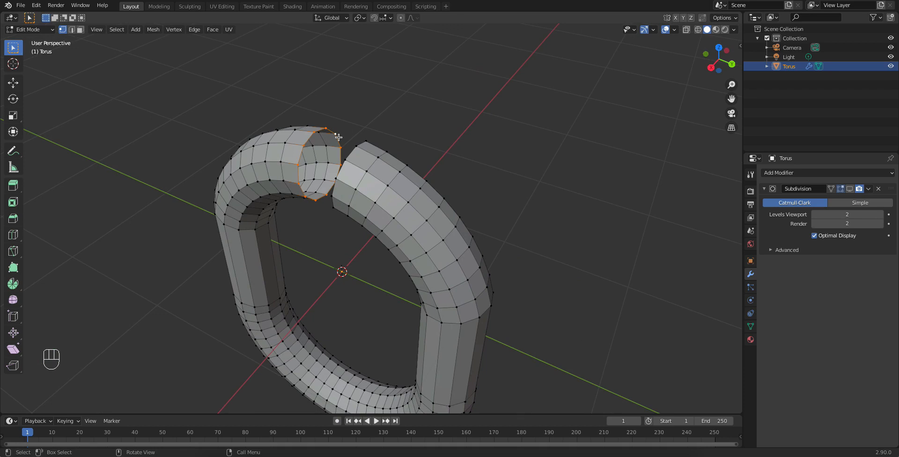
{"action": "key", "text": "f"}
{"action": "left_click", "coordinate": [415, 115]}
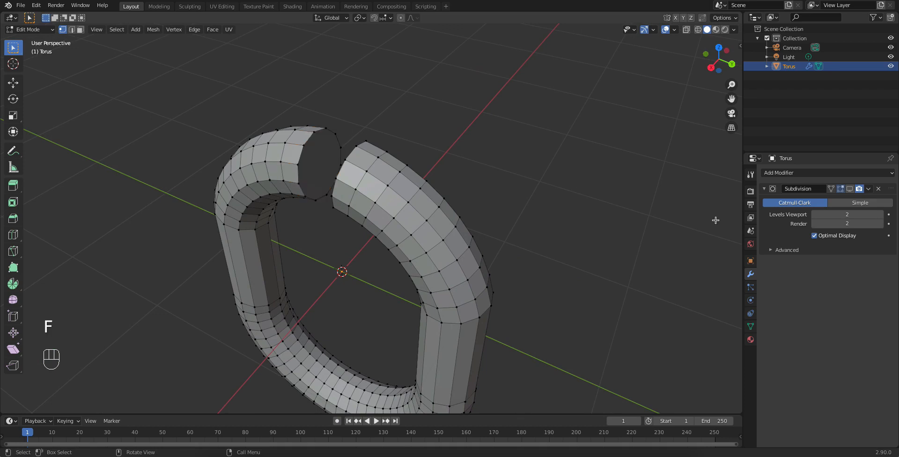
{"action": "left_click", "coordinate": [850, 189]}
{"action": "middle_click_drag", "start_coordinate": [393, 261], "coordinate": [420, 169]}
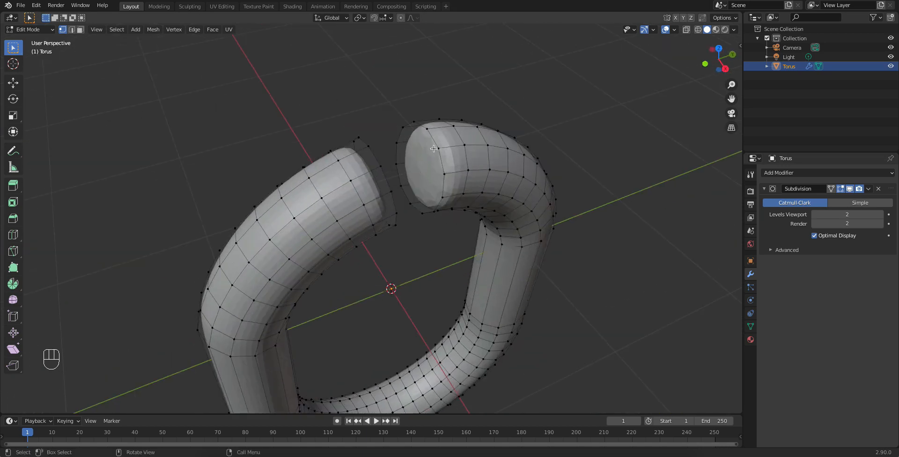
{"action": "middle_click_drag", "start_coordinate": [376, 192], "coordinate": [355, 177]}
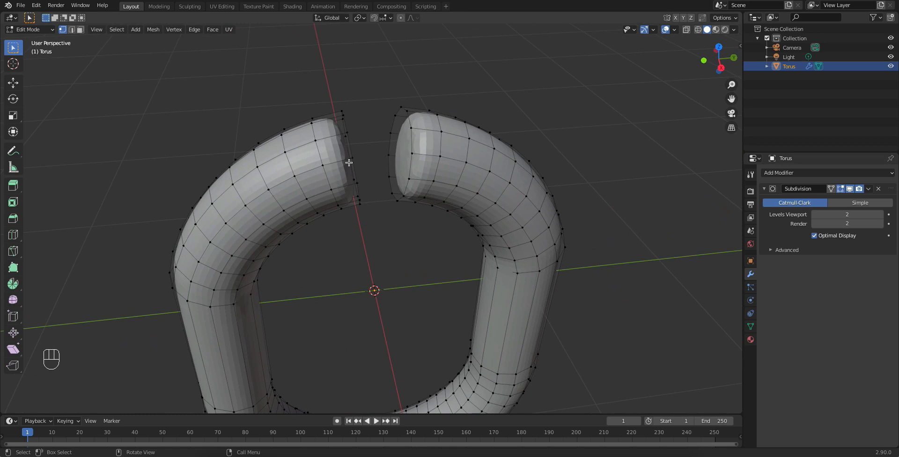
{"action": "middle_click_drag", "start_coordinate": [365, 157], "coordinate": [335, 163]}
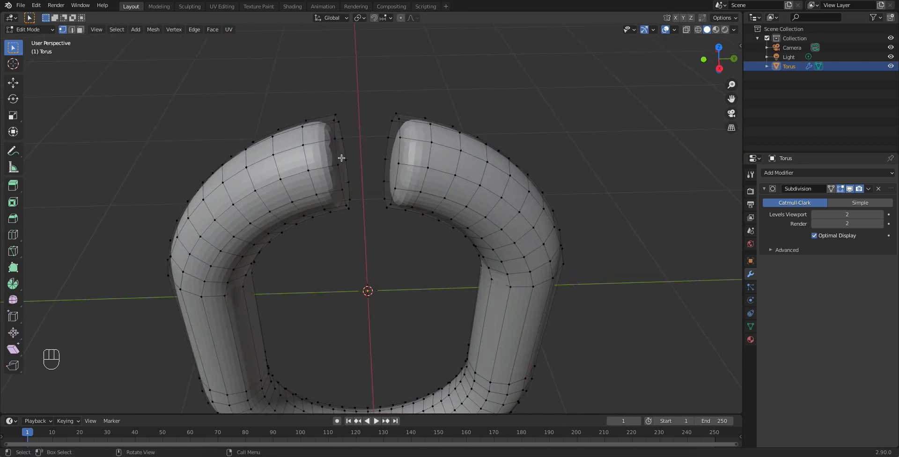
{"action": "left_click", "coordinate": [401, 148], "text": "alt"}
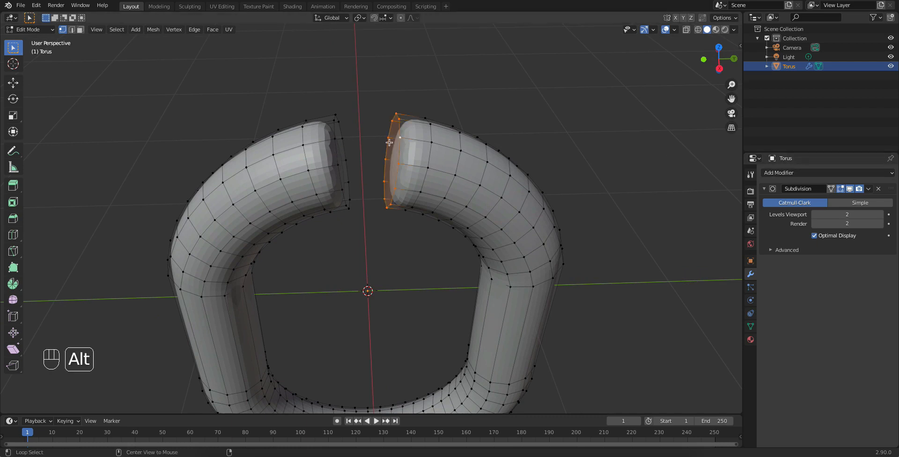
{"action": "left_click", "coordinate": [333, 128], "text": "alt+shift"}
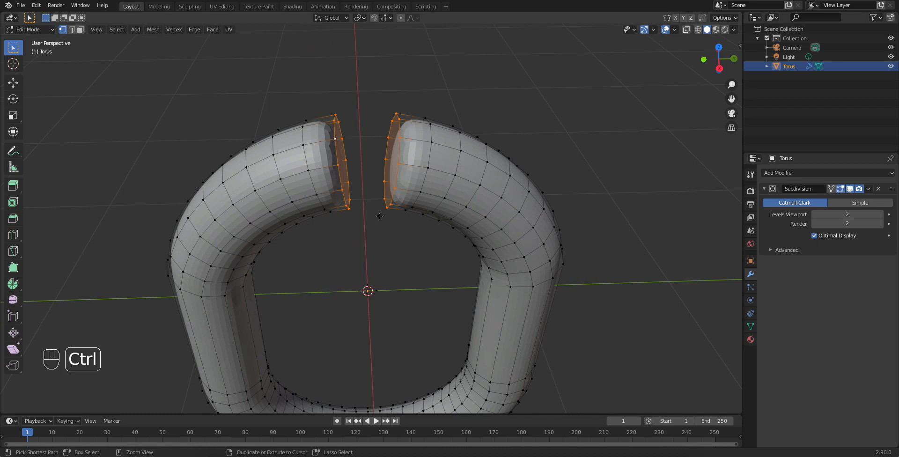
{"action": "key", "text": "ctrl+b"}
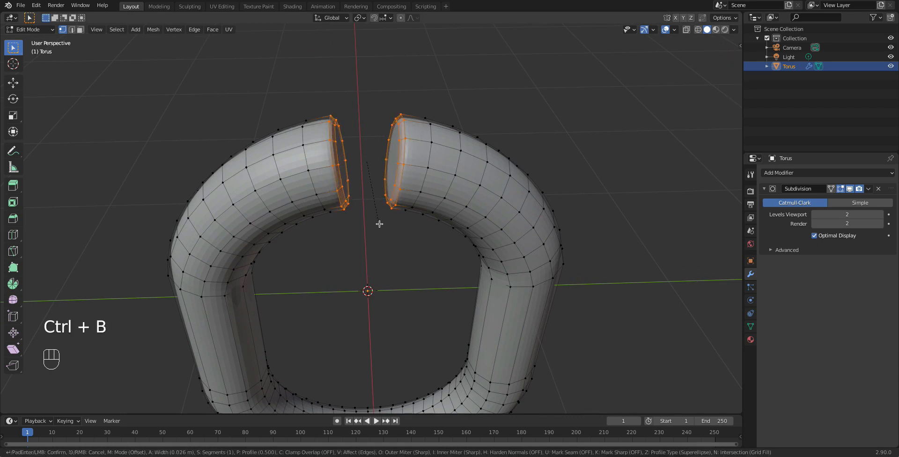
{"action": "scroll", "coordinate": [379, 225], "scroll_direction": "up", "scroll_amount": 4}
{"action": "scroll", "coordinate": [379, 228], "scroll_direction": "up", "scroll_amount": 1}
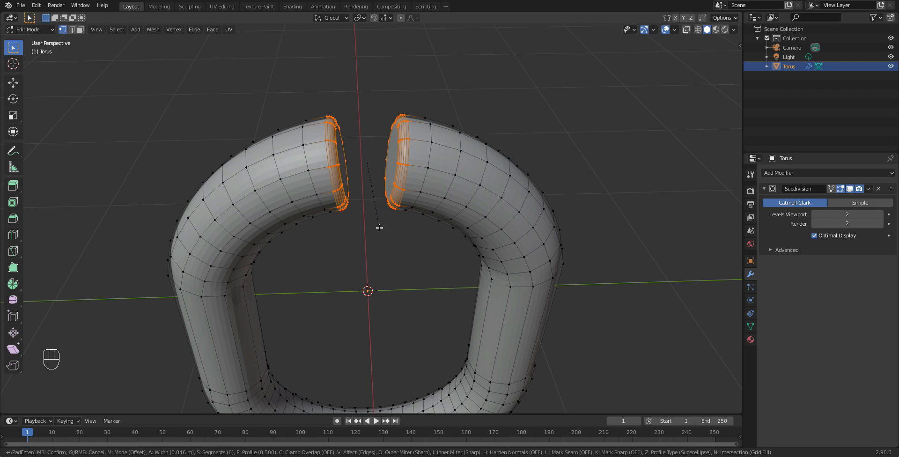
{"action": "key", "text": "Escape"}
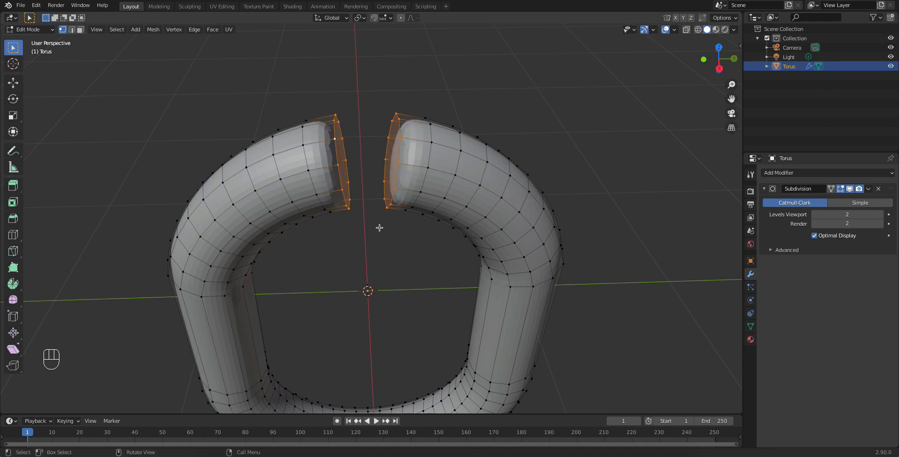
{"action": "key", "text": "alt+a"}
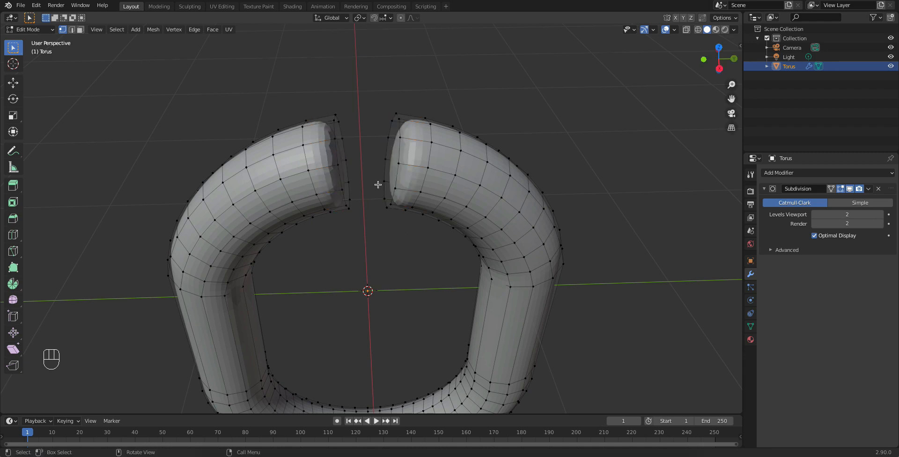
- In the right orthographic view, move the left-hand end loop to the Z axis and rotate it about 7.4° to stand vertical
{"action": "key", "text": "KP_3"}
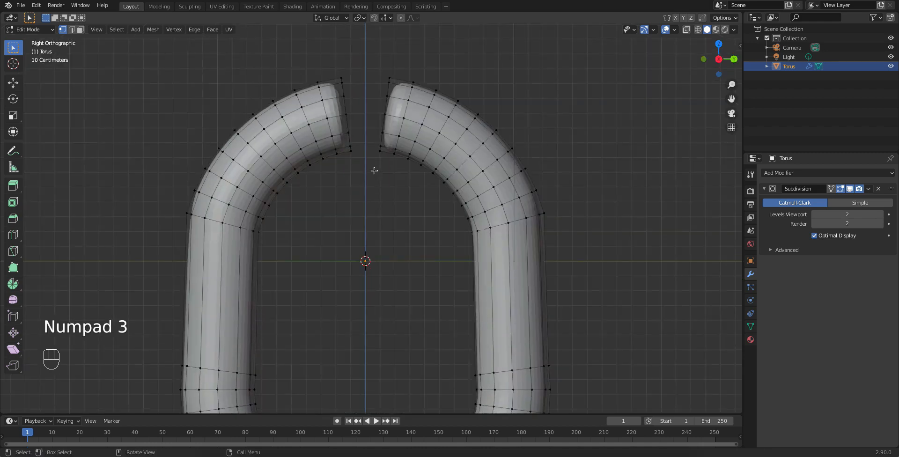
{"action": "left_click", "coordinate": [347, 121], "text": "alt"}
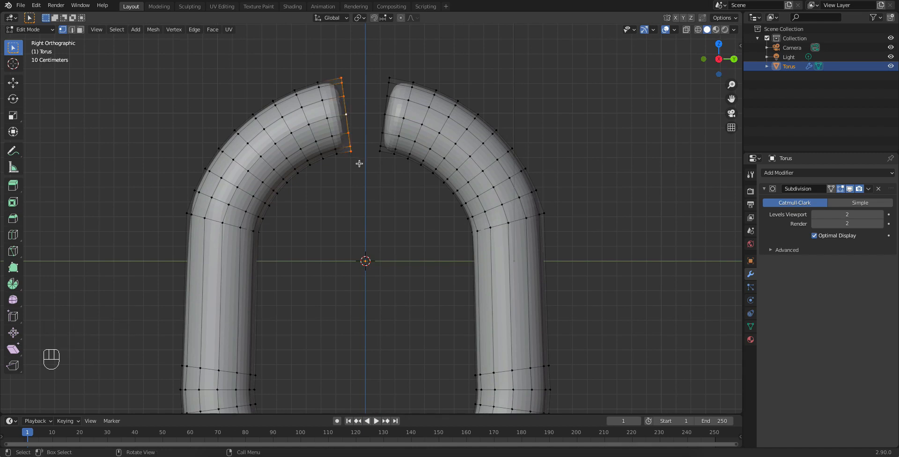
{"action": "key", "text": "g"}
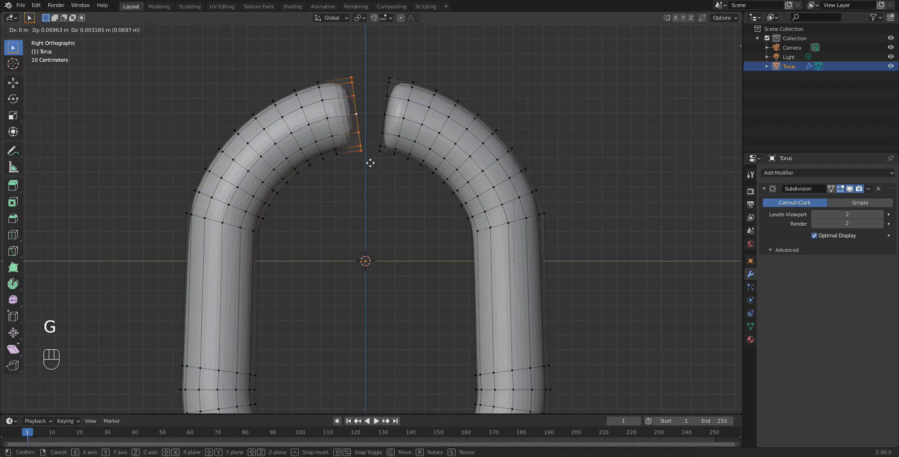
{"action": "left_click", "coordinate": [375, 166]}
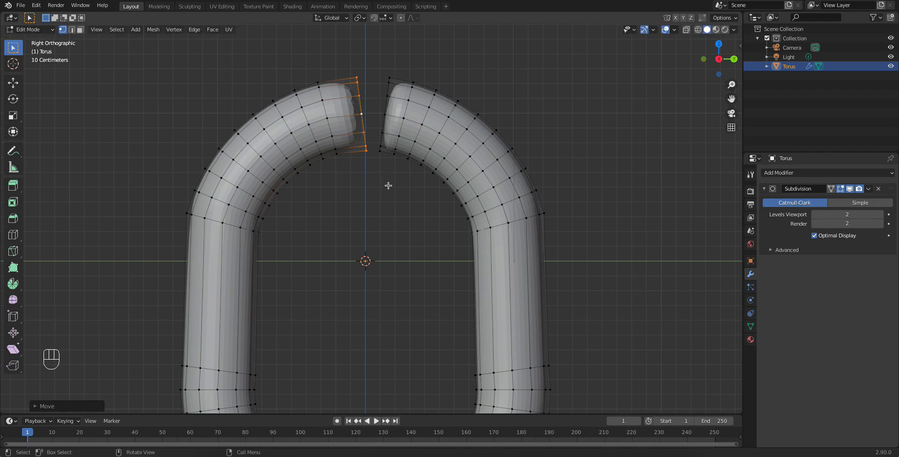
{"action": "key", "text": "r"}
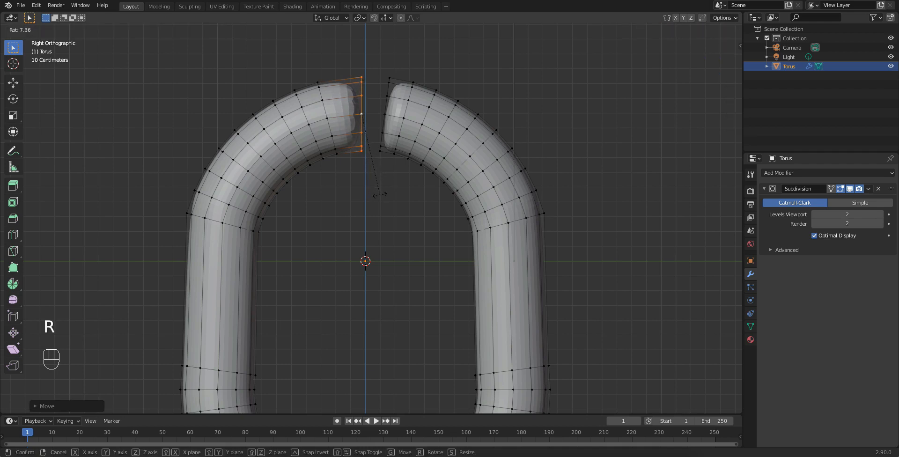
{"action": "left_click", "coordinate": [380, 194]}
{"action": "key", "text": "g"}
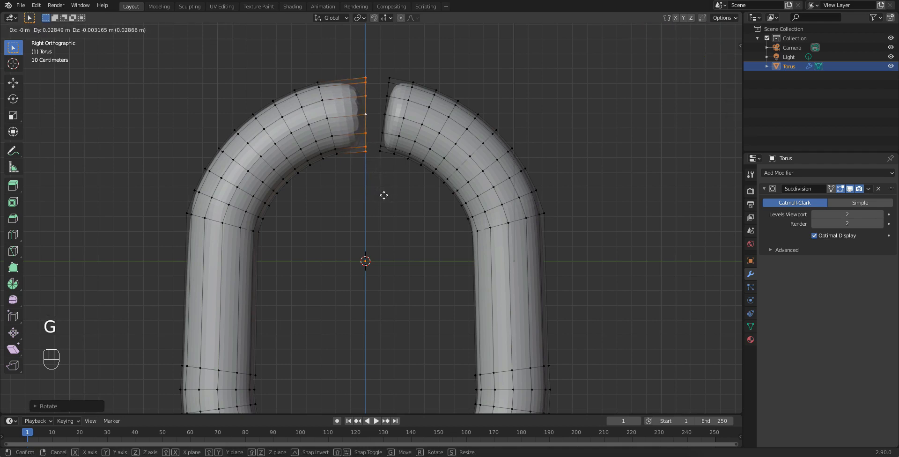
{"action": "left_click", "coordinate": [383, 195]}
- Move the right-hand end loop inward to the Z axis and rotate it vertical against the opposite end
{"action": "left_click", "coordinate": [384, 118], "text": "alt"}
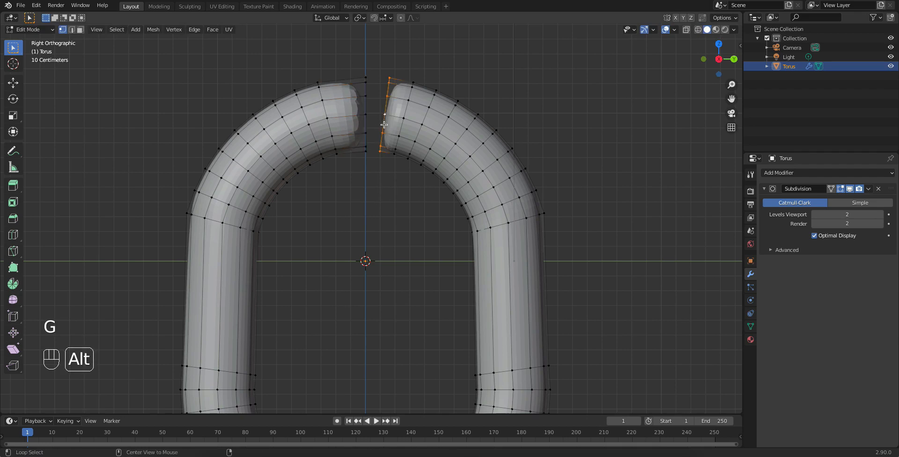
{"action": "key", "text": "g"}
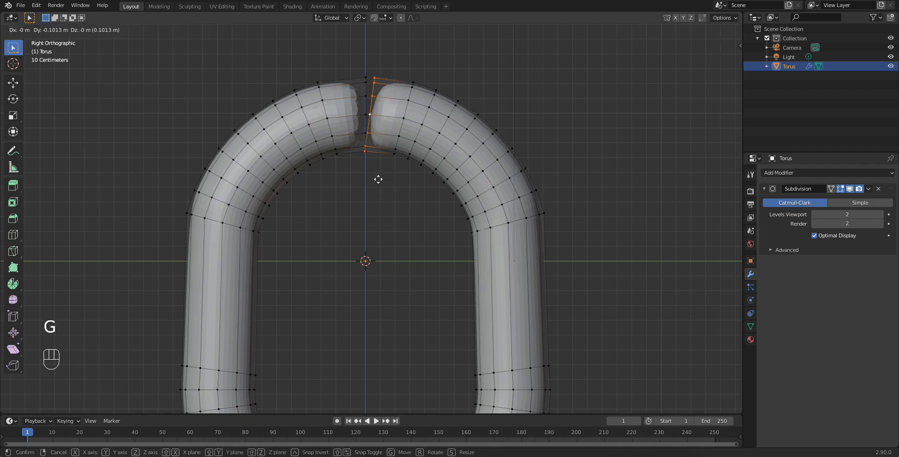
{"action": "key", "text": "r"}
{"action": "left_click", "coordinate": [387, 192]}
{"action": "key", "text": "g"}
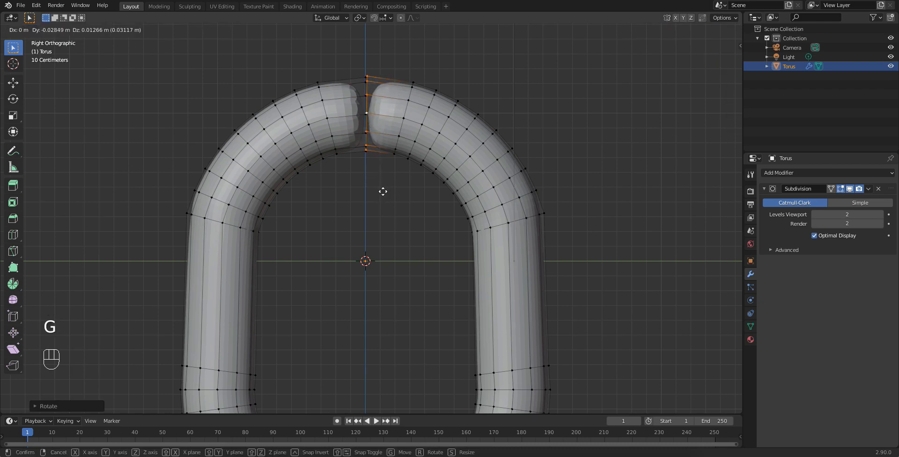
{"action": "left_click", "coordinate": [383, 192]}
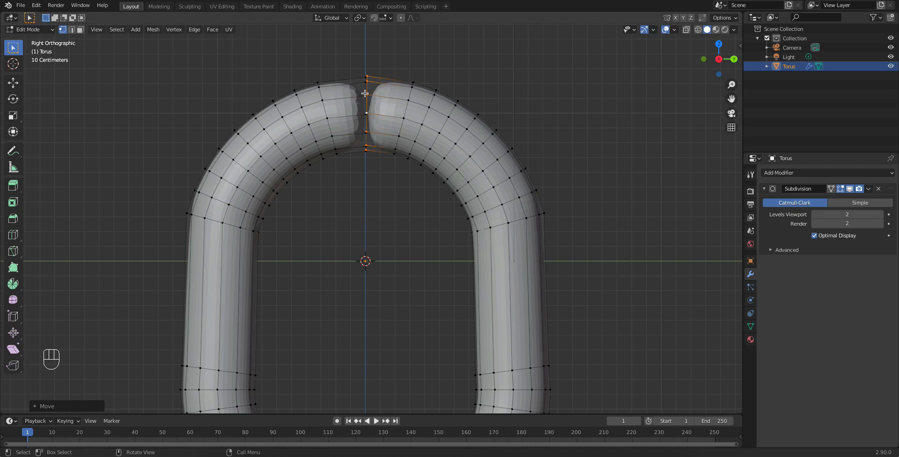
- Bevel both end loops at the seam with a width of about 0.037 m and 7 segments, and return to Object Mode
{"action": "left_click", "coordinate": [365, 93], "text": "alt"}
{"action": "left_click", "coordinate": [368, 94], "text": "alt+shift"}
{"action": "middle_click_drag", "start_coordinate": [367, 93], "coordinate": [402, 198]}
{"action": "key", "text": "ctrl"}
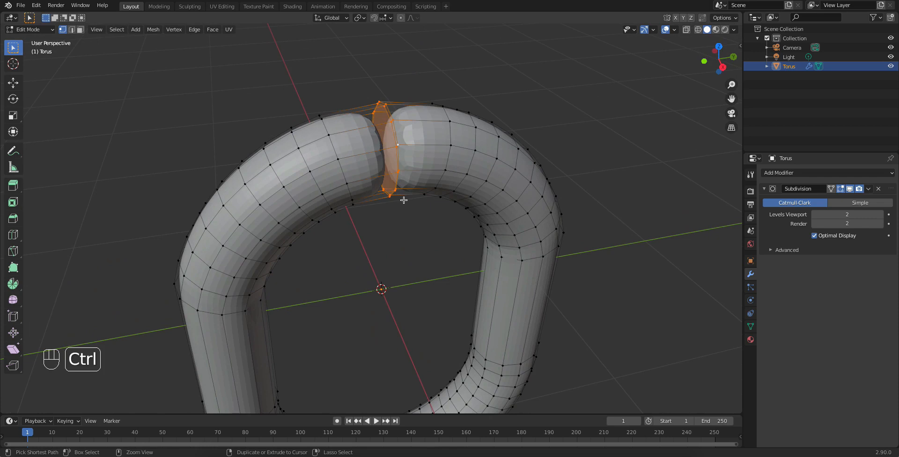
{"action": "key", "text": "ctrl+b"}
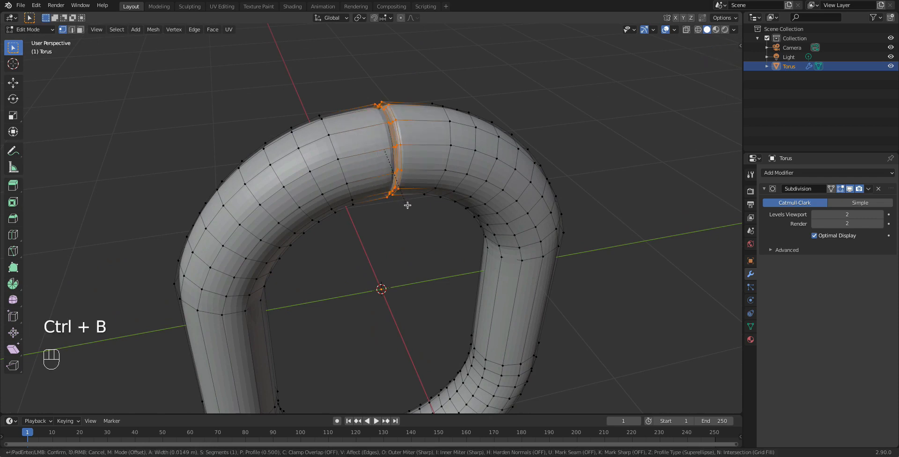
{"action": "scroll", "coordinate": [407, 206], "scroll_direction": "up", "scroll_amount": 3}
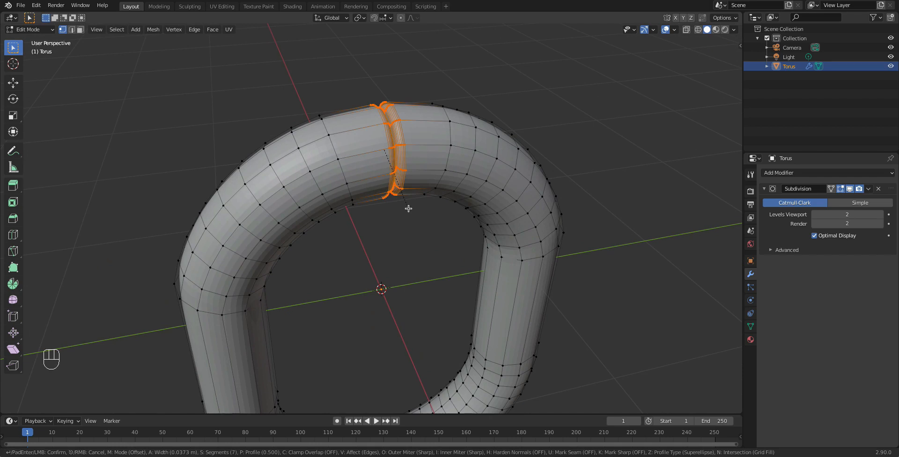
{"action": "left_click", "coordinate": [408, 208]}
{"action": "key", "text": "Tab"}
- Apply Shade Smooth to the whole link
{"action": "mouse_move", "coordinate": [462, 167]}
{"action": "middle_mouse_down"}
{"action": "mouse_move", "coordinate": [436, 164]}
{"action": "mouse_move", "coordinate": [448, 170]}
{"action": "middle_mouse_up"}
{"action": "left_click", "coordinate": [425, 69]}
{"action": "mouse_move", "coordinate": [397, 156]}
{"action": "middle_mouse_down"}
{"action": "mouse_move", "coordinate": [391, 147]}
{"action": "mouse_move", "coordinate": [404, 144]}
{"action": "mouse_move", "coordinate": [395, 174]}
{"action": "mouse_move", "coordinate": [429, 176]}
{"action": "mouse_move", "coordinate": [370, 182]}
{"action": "mouse_move", "coordinate": [387, 168]}
{"action": "middle_mouse_up"}
{"action": "scroll", "coordinate": [370, 183], "scroll_direction": "up", "scroll_amount": 2}
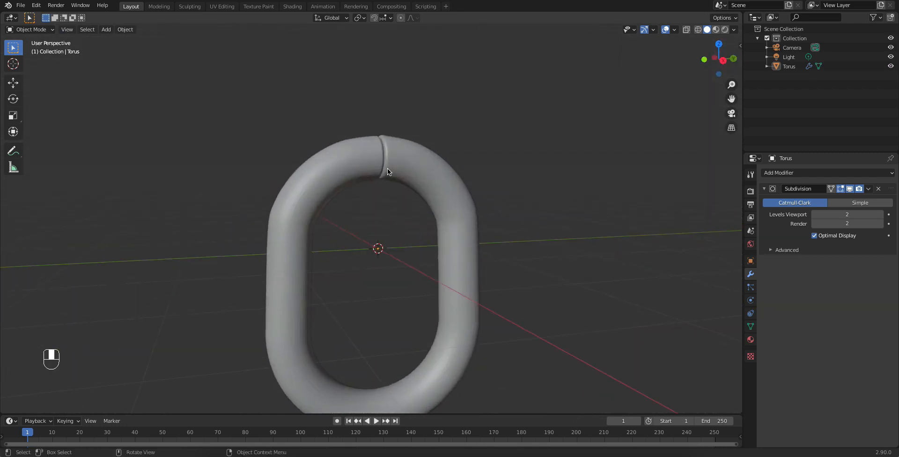
{"action": "middle_click_drag", "start_coordinate": [394, 206], "coordinate": [377, 226]}
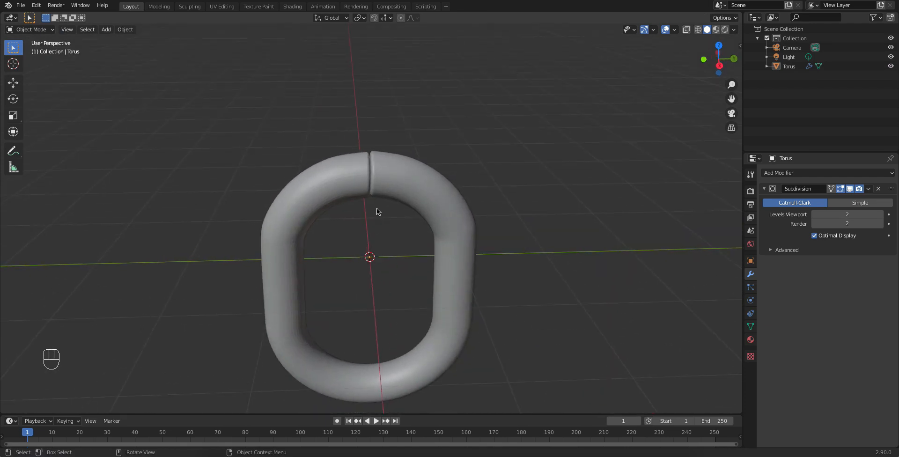
{"action": "right_click", "coordinate": [380, 176]}
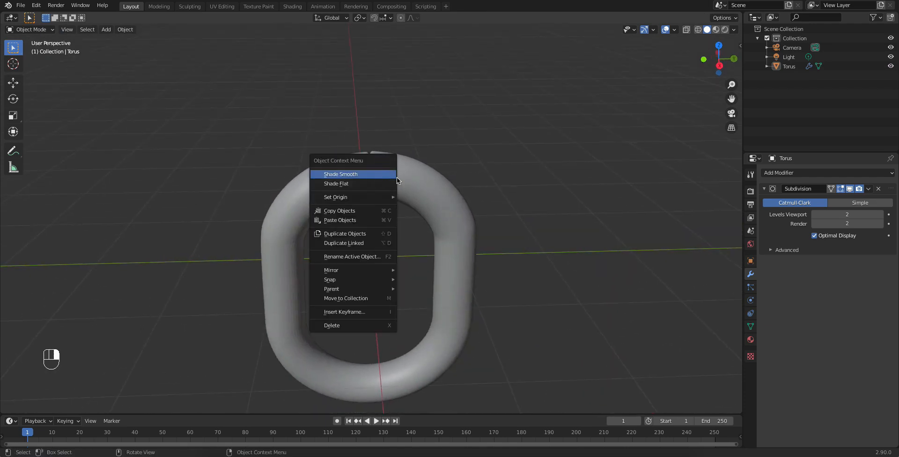
{"action": "left_click", "coordinate": [393, 175]}
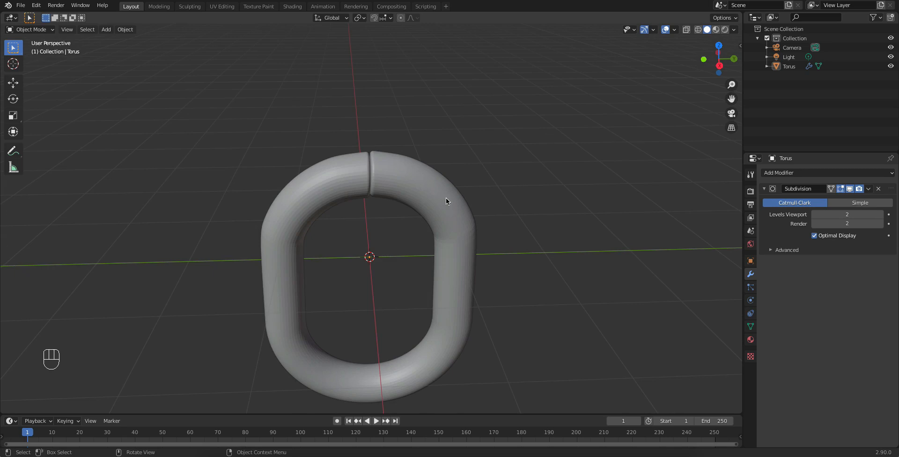
{"action": "left_click", "coordinate": [444, 198]}
{"action": "middle_click_drag", "start_coordinate": [391, 199], "coordinate": [401, 200]}
{"action": "right_click", "coordinate": [404, 178]}
{"action": "left_click", "coordinate": [404, 178]}
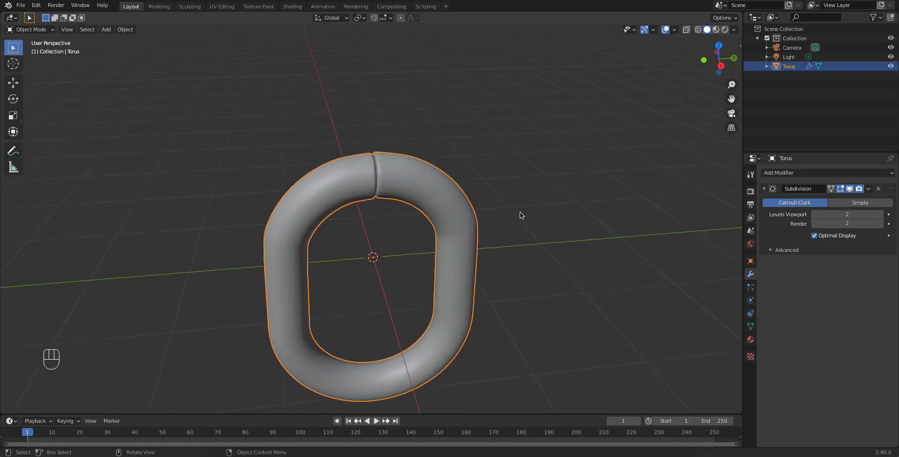
- Examine the link and the seam in its upper arc from several angles and distances
{"action": "left_click", "coordinate": [525, 203]}
{"action": "mouse_move", "coordinate": [447, 285]}
{"action": "middle_mouse_down"}
{"action": "mouse_move", "coordinate": [433, 232]}
{"action": "mouse_move", "coordinate": [456, 271]}
{"action": "mouse_move", "coordinate": [449, 309]}
{"action": "mouse_move", "coordinate": [422, 284]}
{"action": "mouse_move", "coordinate": [432, 282]}
{"action": "middle_mouse_up"}
{"action": "scroll", "coordinate": [454, 273], "scroll_direction": "down", "scroll_amount": 3}
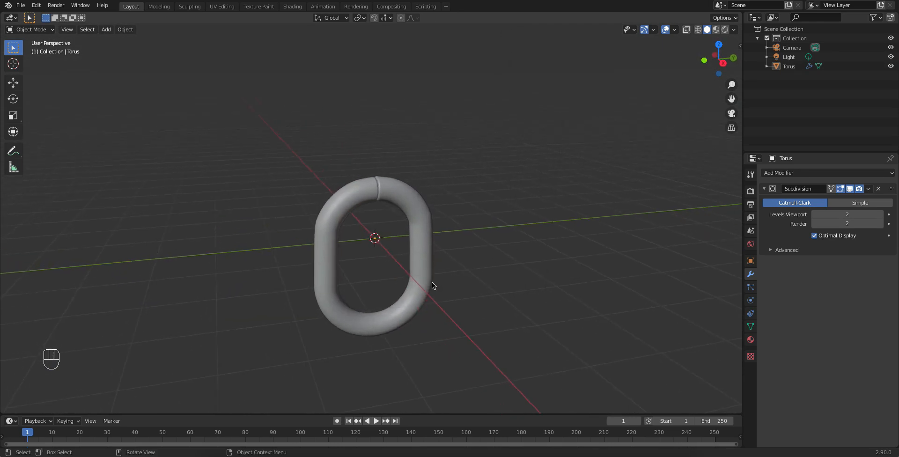
{"action": "scroll", "coordinate": [364, 273], "scroll_direction": "down", "scroll_amount": 1}
{"action": "scroll", "coordinate": [364, 273], "scroll_direction": "up", "scroll_amount": 3}
{"action": "middle_click_drag", "start_coordinate": [363, 272], "coordinate": [408, 248], "text": "shift"}
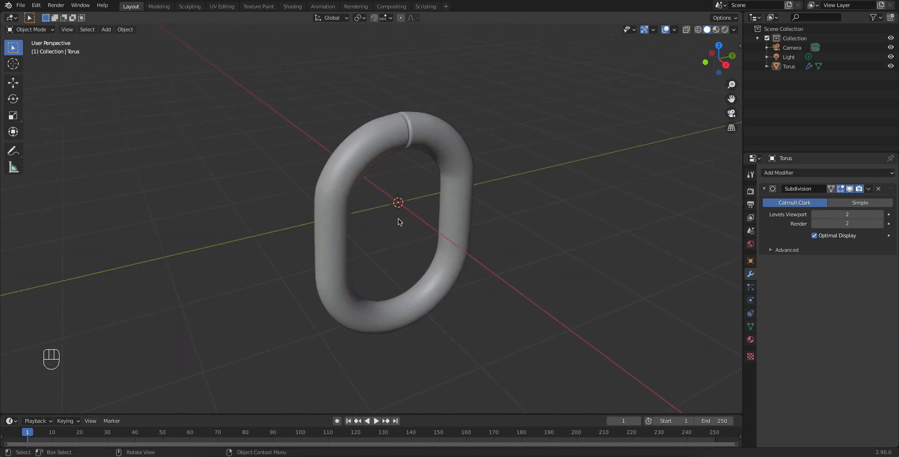
{"action": "scroll", "coordinate": [398, 216], "scroll_direction": "down", "scroll_amount": 2}
{"action": "middle_click_drag", "start_coordinate": [387, 188], "coordinate": [375, 184]}
{"action": "scroll", "coordinate": [375, 184], "scroll_direction": "up", "scroll_amount": 2}
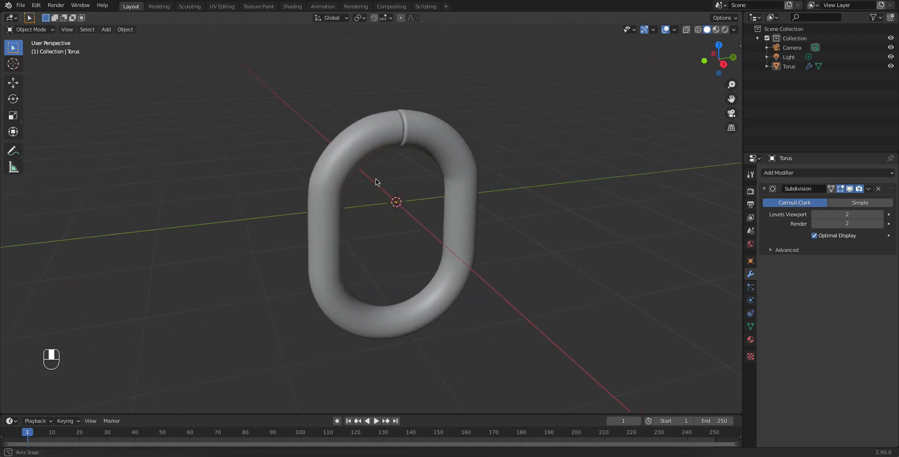
{"action": "left_click", "coordinate": [417, 150]}
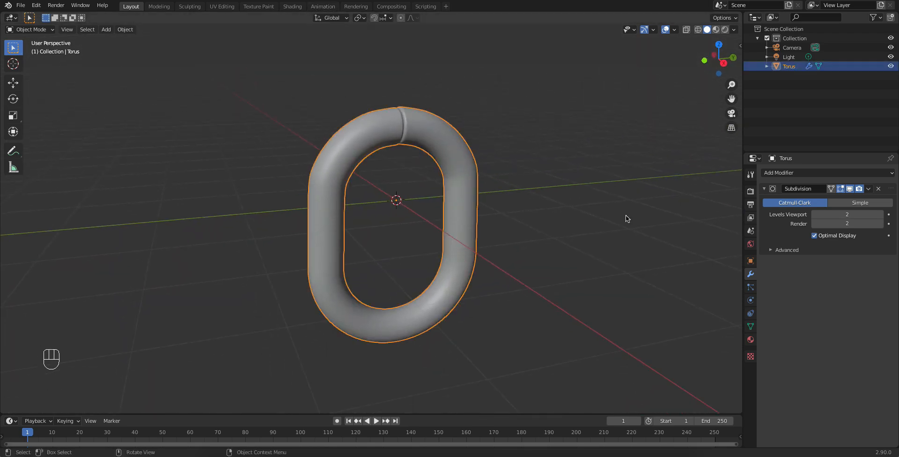
- Open the Shading workspace and create a new material for the chain link
{"action": "left_click", "coordinate": [751, 340]}
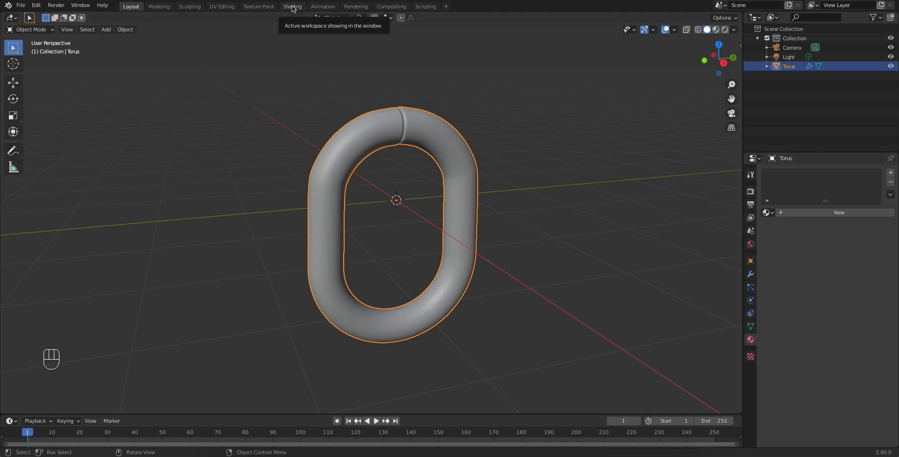
{"action": "left_click", "coordinate": [292, 6]}
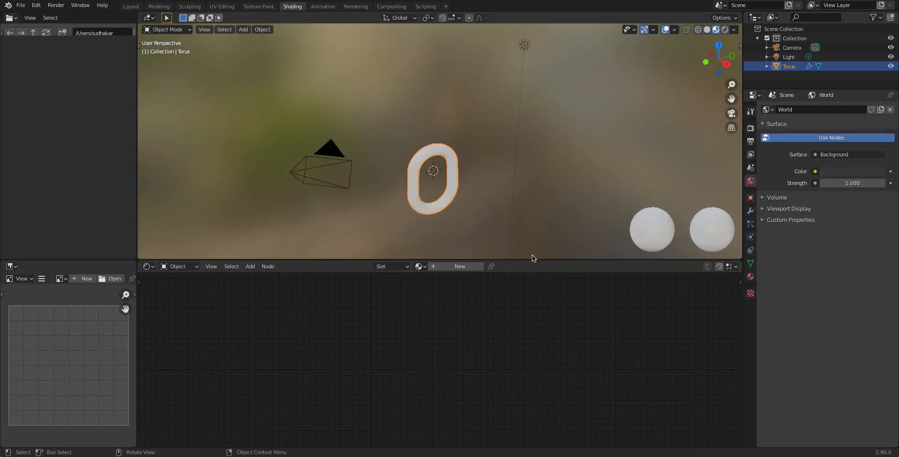
{"action": "middle_click_drag", "start_coordinate": [506, 230], "coordinate": [459, 140]}
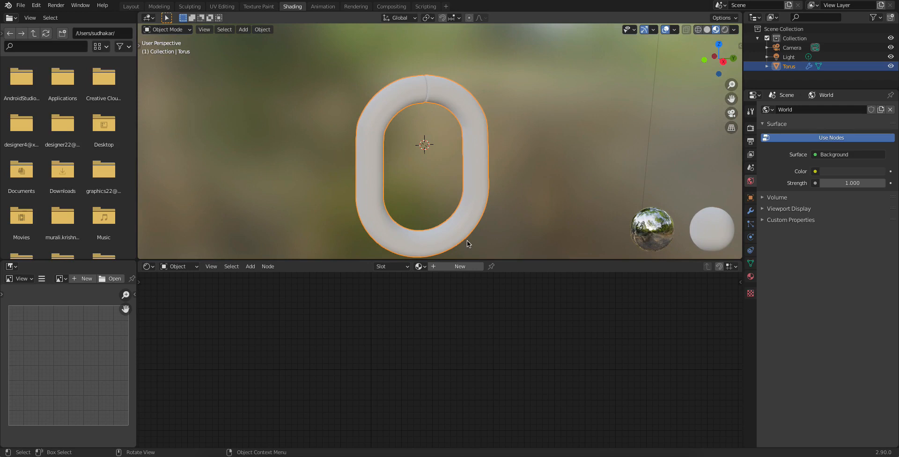
{"action": "left_click", "coordinate": [443, 266]}
{"action": "left_click", "coordinate": [410, 293]}
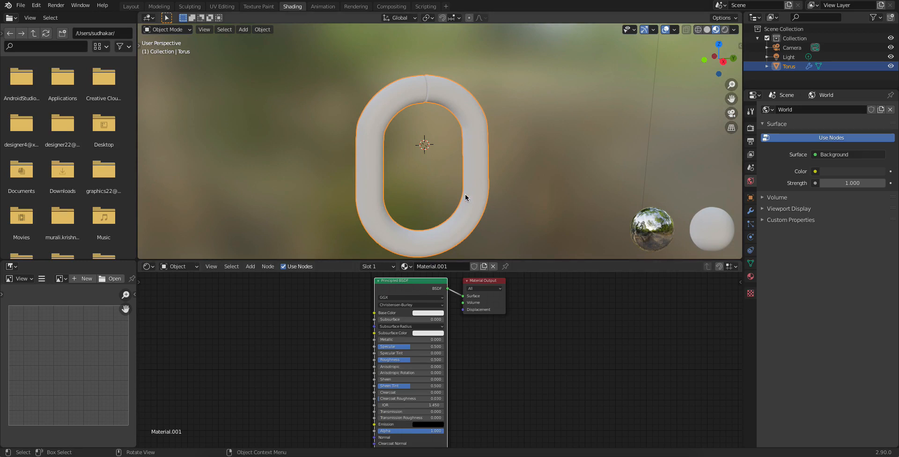
- Set the material's Metallic to 1.000 and Roughness to 0.200, and inspect the link's reflections from several angles
{"action": "left_click_drag", "start_coordinate": [391, 339], "coordinate": [390, 360]}
{"action": "middle_click_drag", "start_coordinate": [474, 205], "coordinate": [494, 204]}
{"action": "left_click", "coordinate": [538, 179]}
{"action": "middle_click_drag", "start_coordinate": [471, 179], "coordinate": [480, 141]}
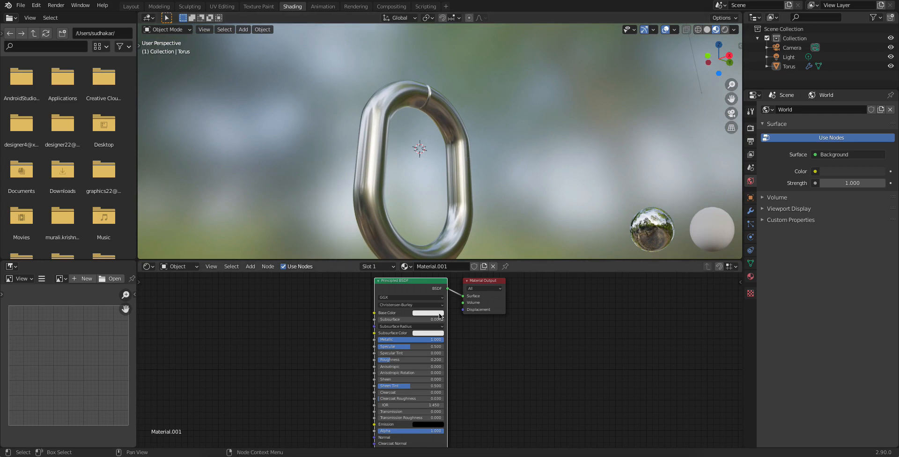
{"action": "middle_click_drag", "start_coordinate": [448, 133], "coordinate": [445, 195]}
{"action": "scroll", "coordinate": [449, 150], "scroll_direction": "up", "scroll_amount": 2}
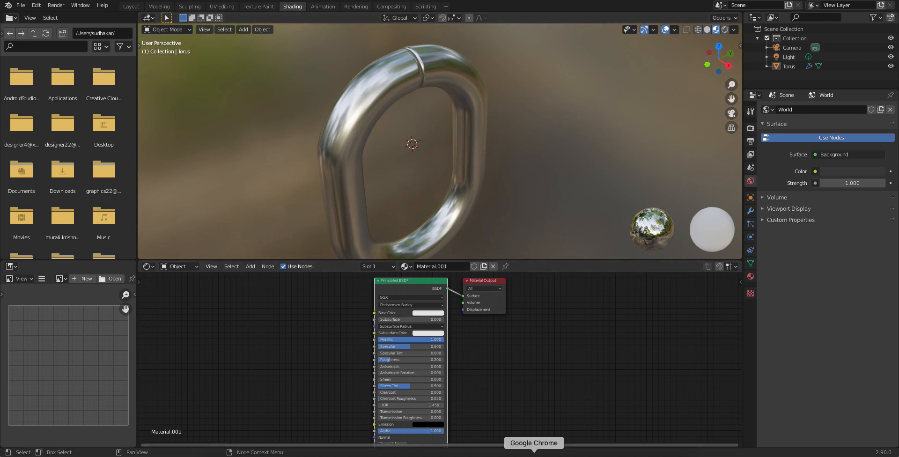
- Switch to Google Chrome, browse the metal textures on cc0textures.com, and return to Blender
{"action": "left_click", "coordinate": [534, 453]}
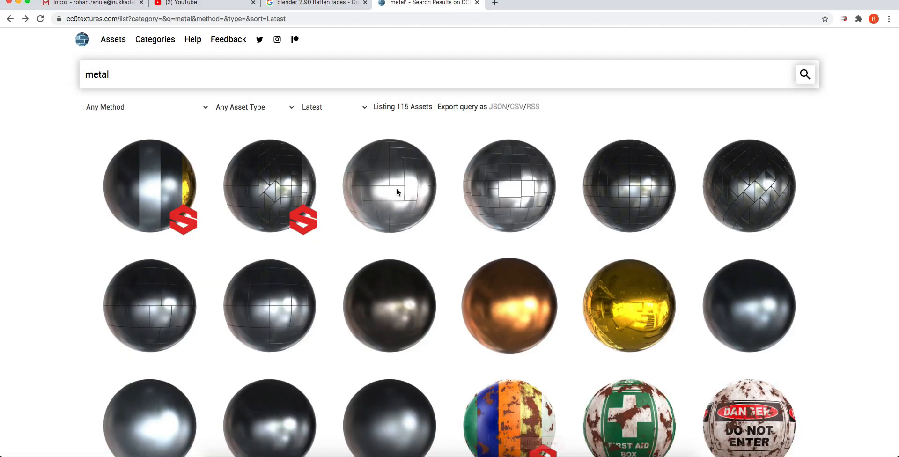
{"action": "left_click", "coordinate": [110, 18]}
{"action": "left_click", "coordinate": [841, 261]}
{"action": "scroll", "coordinate": [841, 260], "scroll_direction": "down", "scroll_amount": 1}
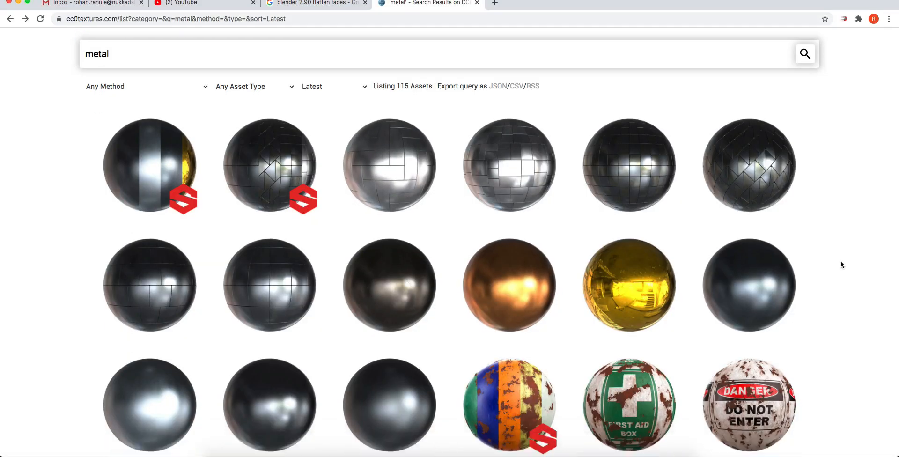
{"action": "scroll", "coordinate": [840, 261], "scroll_direction": "down", "scroll_amount": 15}
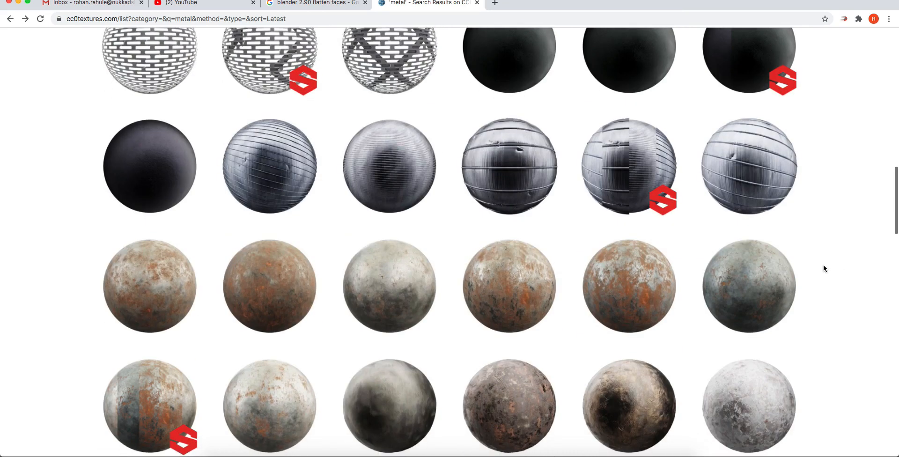
{"action": "scroll", "coordinate": [717, 274], "scroll_direction": "down", "scroll_amount": 1}
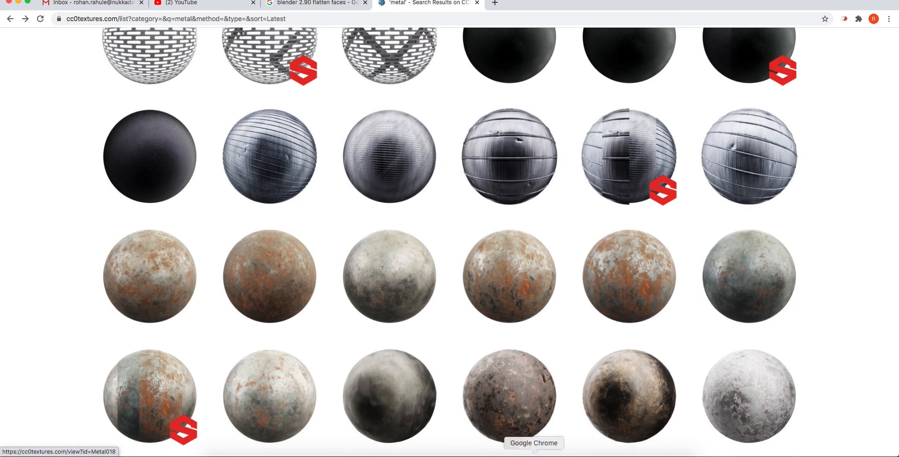
{"action": "left_click", "coordinate": [551, 450]}
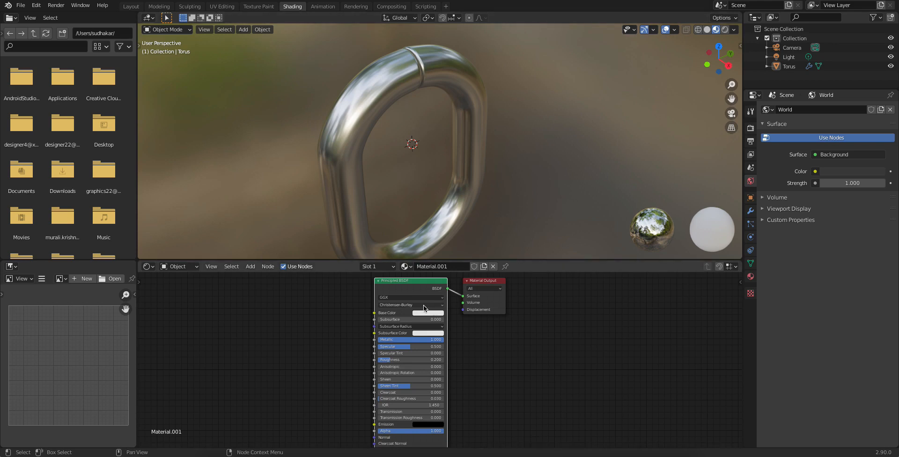
- Start a Principled Texture Setup on the Principled BSDF node and browse to the Metal021_4K-JPG folder inside the Rusty metal textures
{"action": "left_click", "coordinate": [422, 292]}
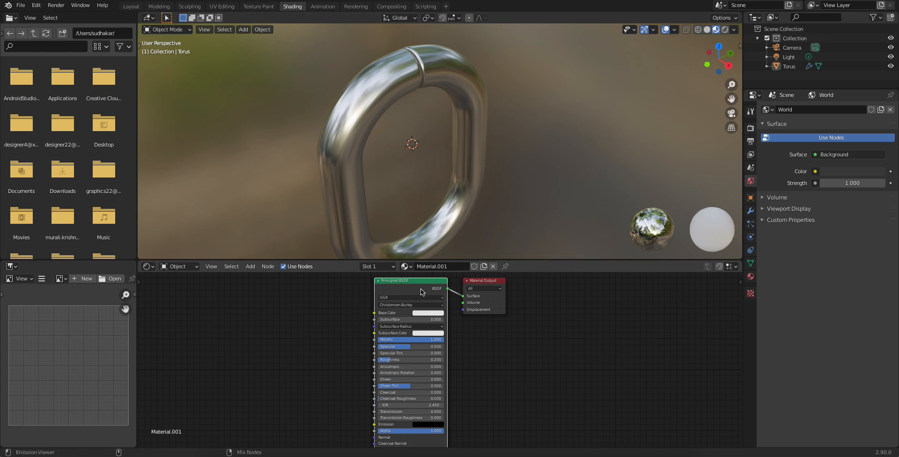
{"action": "key", "text": "ctrl+shift+t"}
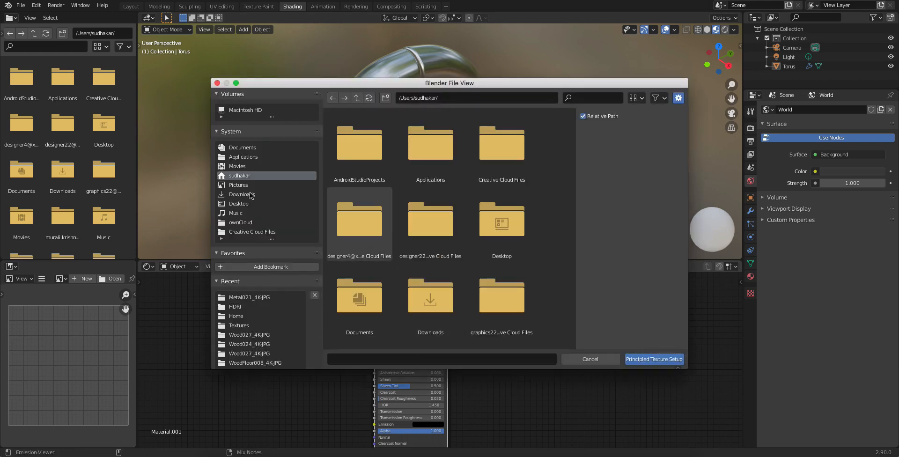
{"action": "left_click", "coordinate": [240, 202]}
{"action": "scroll", "coordinate": [402, 264], "scroll_direction": "down", "scroll_amount": 5}
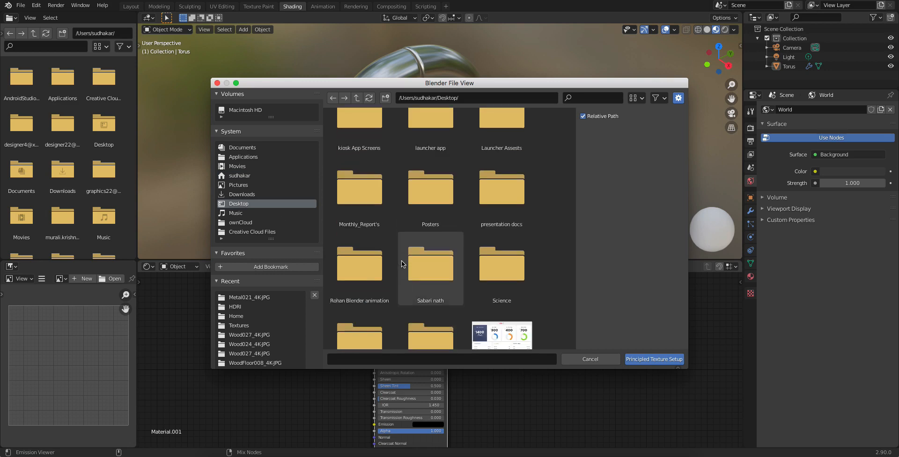
{"action": "double_click", "coordinate": [370, 264]}
{"action": "scroll", "coordinate": [379, 300], "scroll_direction": "down", "scroll_amount": 5}
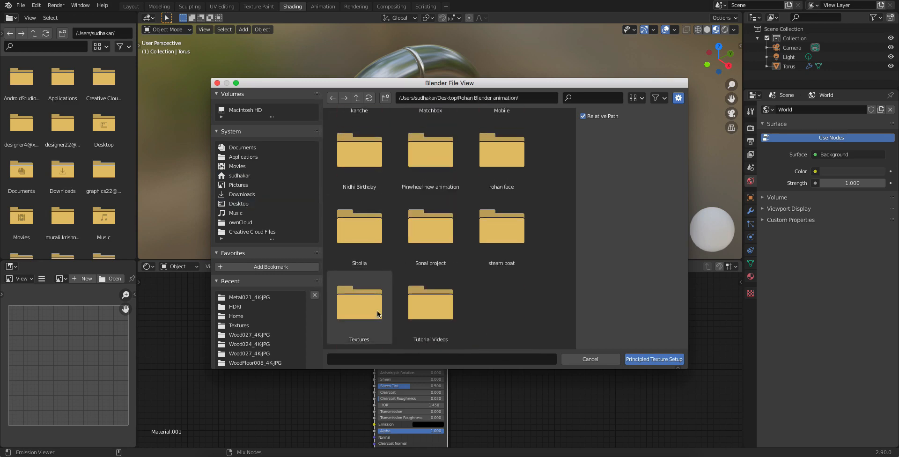
{"action": "double_click", "coordinate": [379, 314]}
{"action": "scroll", "coordinate": [489, 257], "scroll_direction": "down", "scroll_amount": 5}
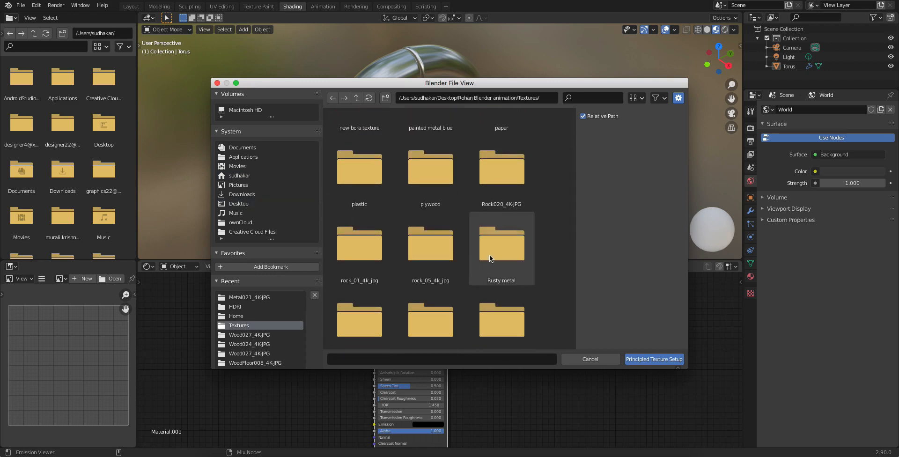
{"action": "double_click", "coordinate": [490, 257]}
{"action": "double_click", "coordinate": [360, 155]}
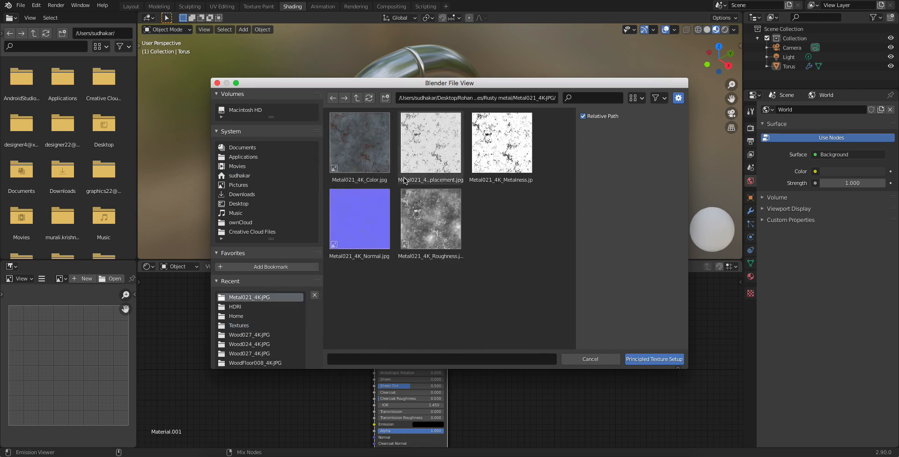
- Load all five Metal021_4K texture maps into the material through the Principled Texture Setup
{"action": "key", "text": "a"}
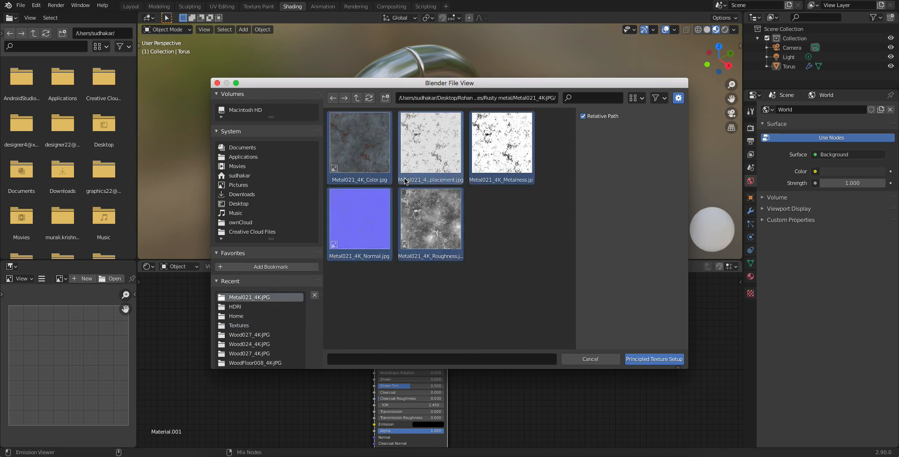
{"action": "left_click", "coordinate": [645, 360]}
{"action": "scroll", "coordinate": [269, 336], "scroll_direction": "down", "scroll_amount": 1}
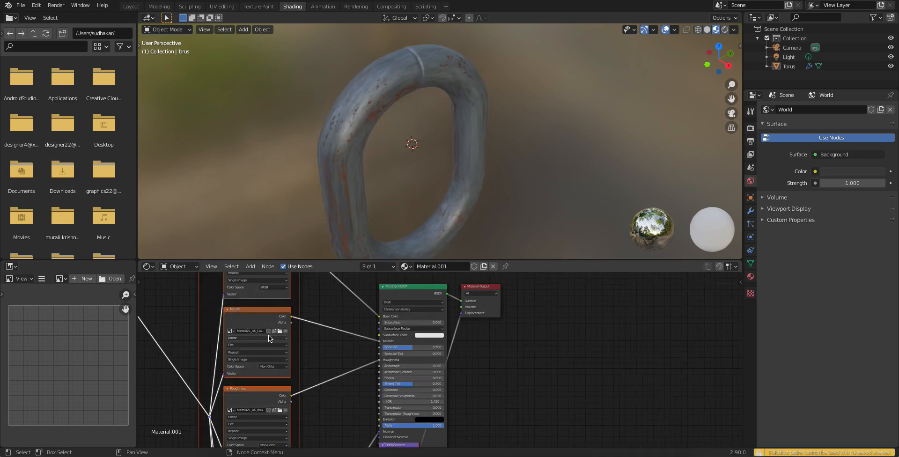
{"action": "scroll", "coordinate": [315, 346], "scroll_direction": "down", "scroll_amount": 2}
{"action": "mouse_move", "coordinate": [376, 141]}
{"action": "middle_mouse_down"}
{"action": "mouse_move", "coordinate": [398, 160]}
{"action": "mouse_move", "coordinate": [404, 133]}
{"action": "mouse_move", "coordinate": [406, 148]}
{"action": "mouse_move", "coordinate": [401, 130]}
{"action": "mouse_move", "coordinate": [385, 129]}
{"action": "middle_mouse_up"}
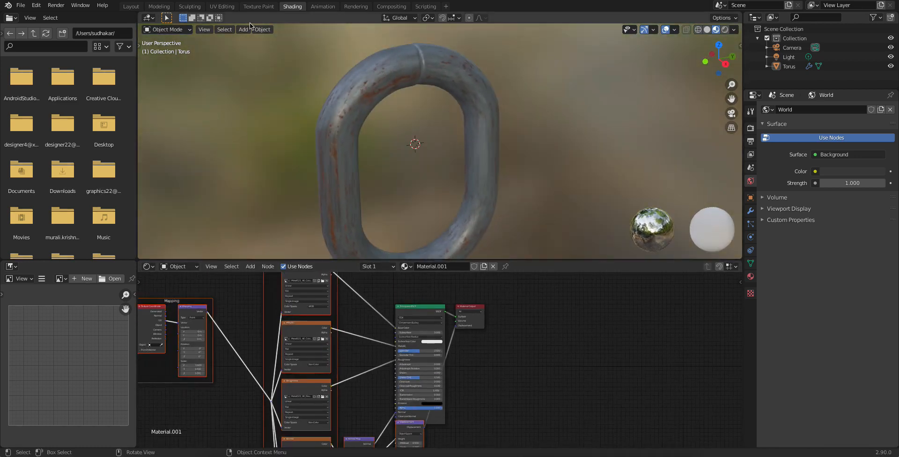
- Return to the Layout workspace, show the viewport in Rendered shading, and turn off Scene World lighting
{"action": "left_click", "coordinate": [131, 6]}
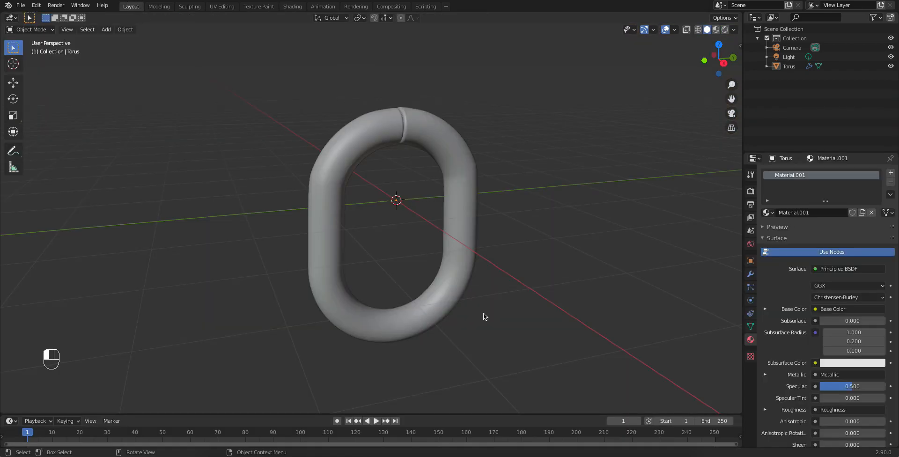
{"action": "left_click", "coordinate": [725, 29]}
{"action": "left_click", "coordinate": [734, 30]}
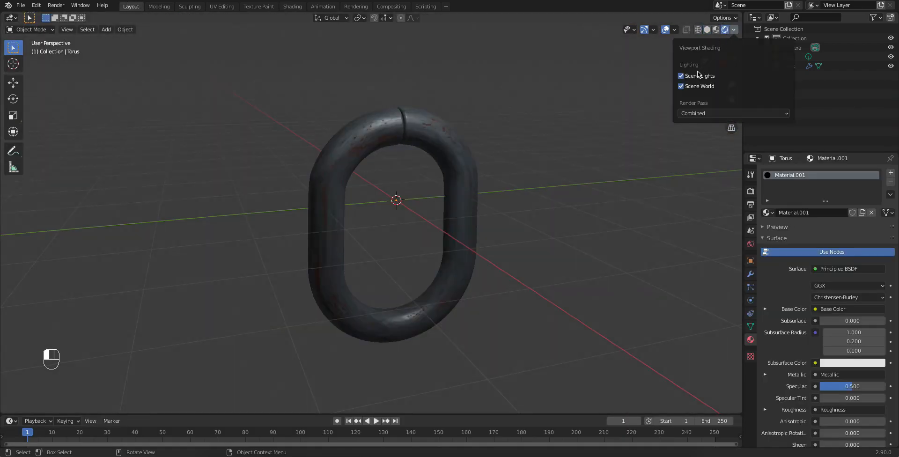
{"action": "left_click", "coordinate": [682, 87]}
- Examine how the rusty metal texture stretches along the link's straight sides and arcs
{"action": "middle_click_drag", "start_coordinate": [538, 241], "coordinate": [429, 279]}
{"action": "scroll", "coordinate": [260, 231], "scroll_direction": "up", "scroll_amount": 4}
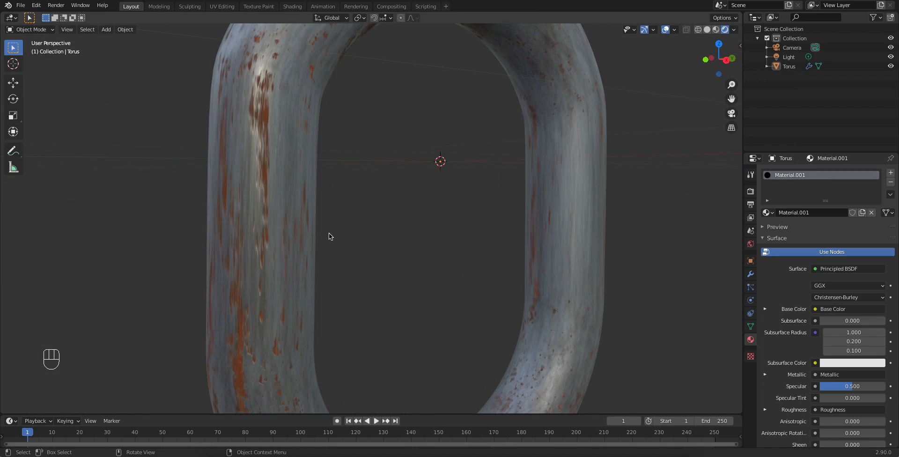
{"action": "middle_click_drag", "start_coordinate": [329, 236], "coordinate": [317, 271]}
{"action": "middle_click_drag", "start_coordinate": [330, 242], "coordinate": [349, 167], "text": "shift"}
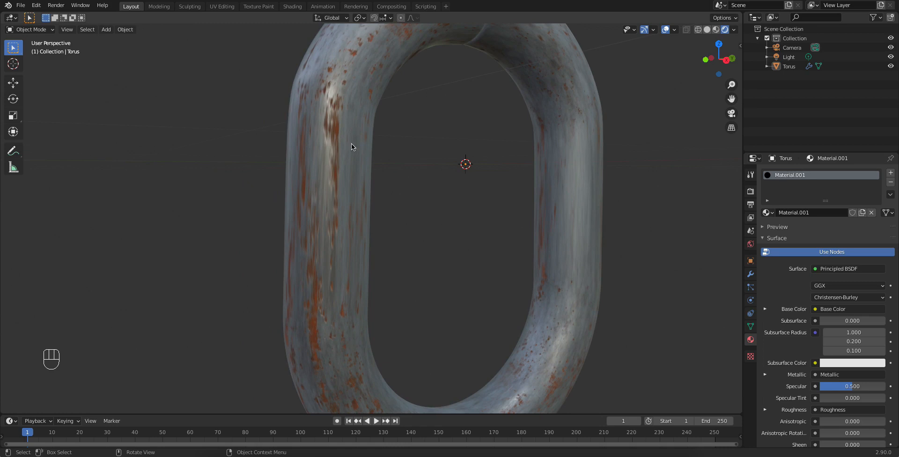
{"action": "middle_click_drag", "start_coordinate": [336, 304], "coordinate": [395, 281]}
{"action": "scroll", "coordinate": [333, 213], "scroll_direction": "down", "scroll_amount": 6}
{"action": "scroll", "coordinate": [423, 249], "scroll_direction": "up", "scroll_amount": 3}
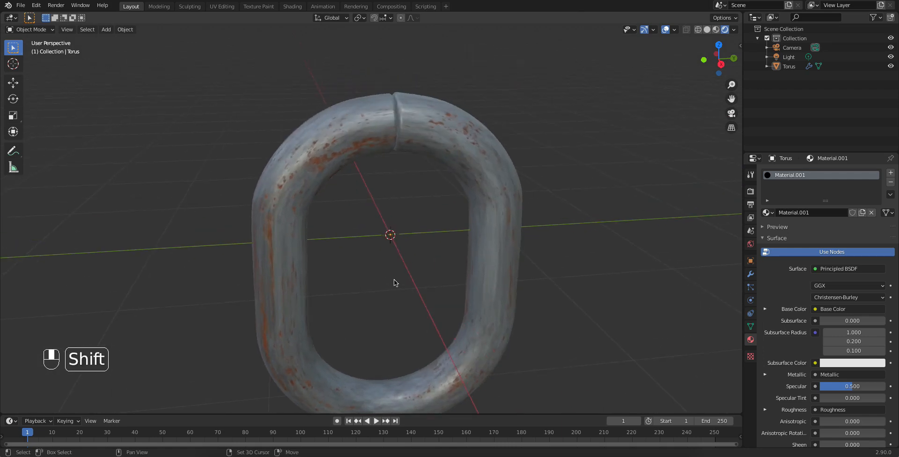
- Select the link, open the UV Editing workspace, and select the whole mesh to display its complete UV layout
{"action": "left_click", "coordinate": [382, 104]}
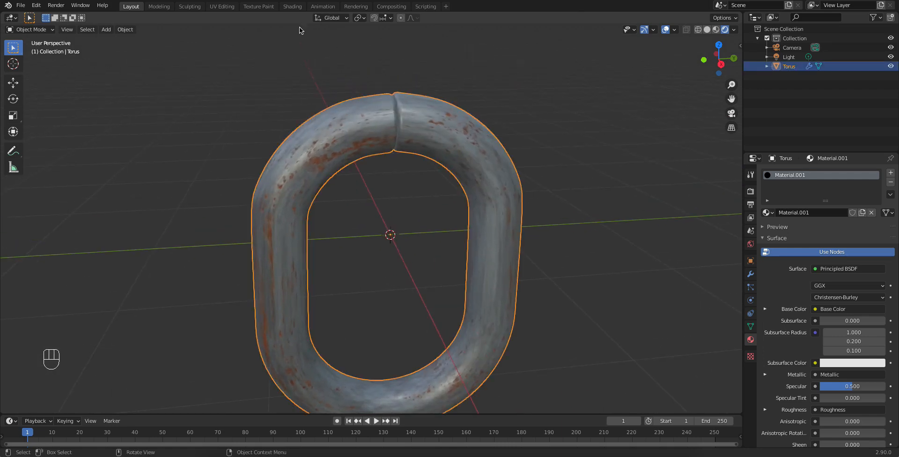
{"action": "left_click", "coordinate": [221, 6]}
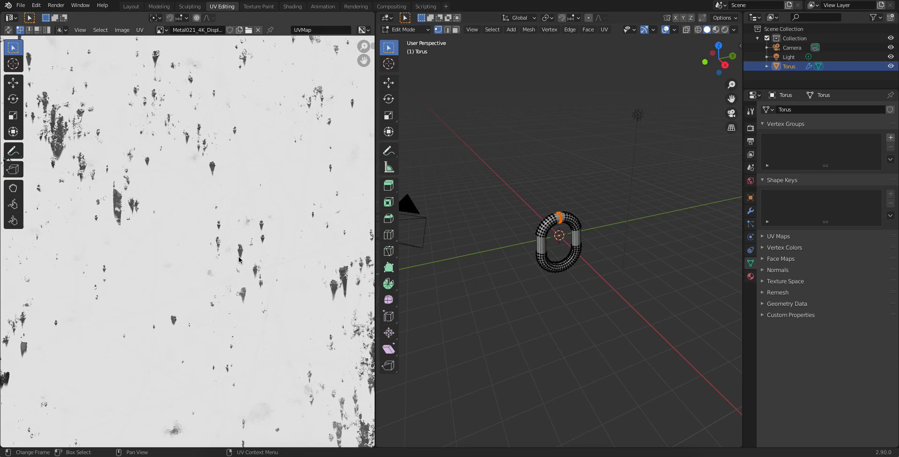
{"action": "key", "text": "a"}
{"action": "scroll", "coordinate": [580, 284], "scroll_direction": "down", "scroll_amount": 3}
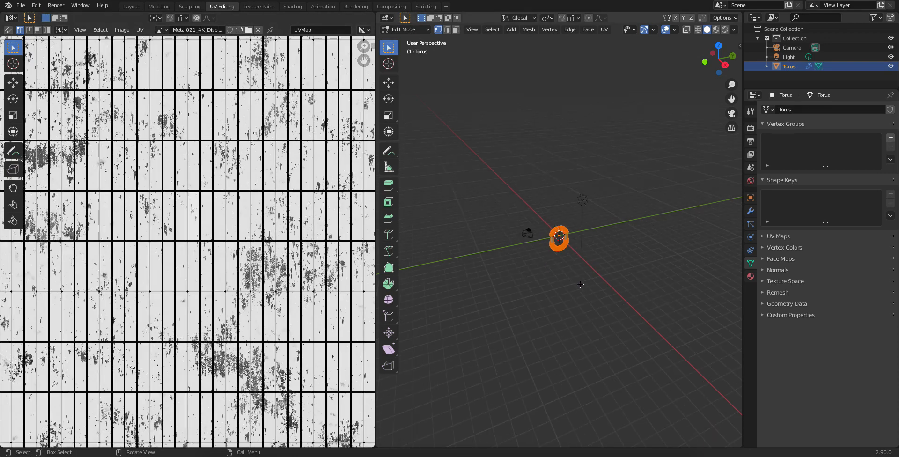
{"action": "scroll", "coordinate": [588, 252], "scroll_direction": "up", "scroll_amount": 8}
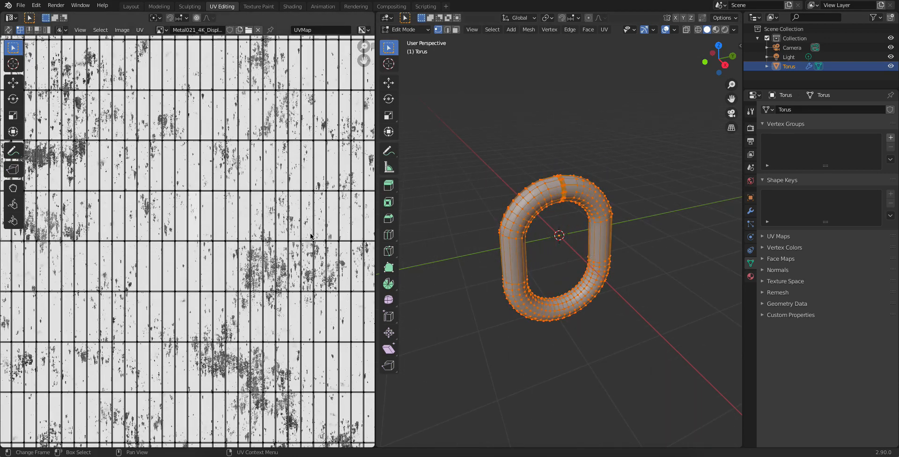
{"action": "scroll", "coordinate": [310, 237], "scroll_direction": "down", "scroll_amount": 3}
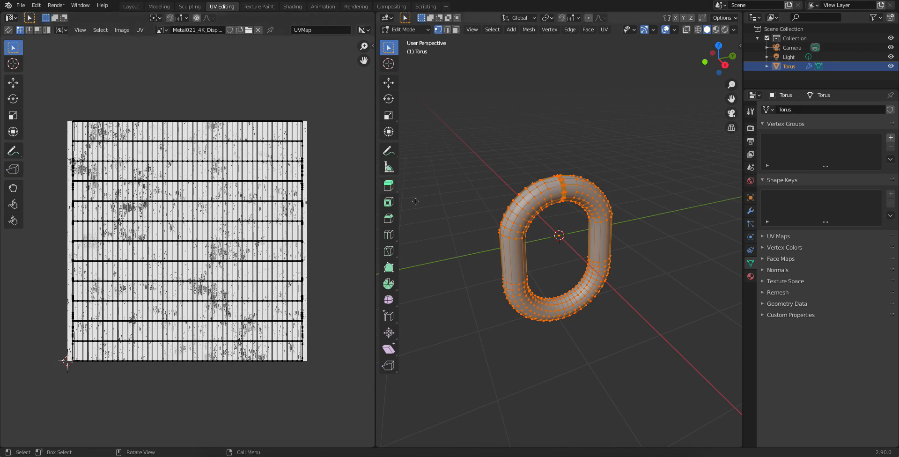
- Switch to face selection, select the face loop around one straight side to check its UV strip, and clear the selection
{"action": "left_click", "coordinate": [456, 30]}
{"action": "left_click", "coordinate": [513, 262], "text": "alt"}
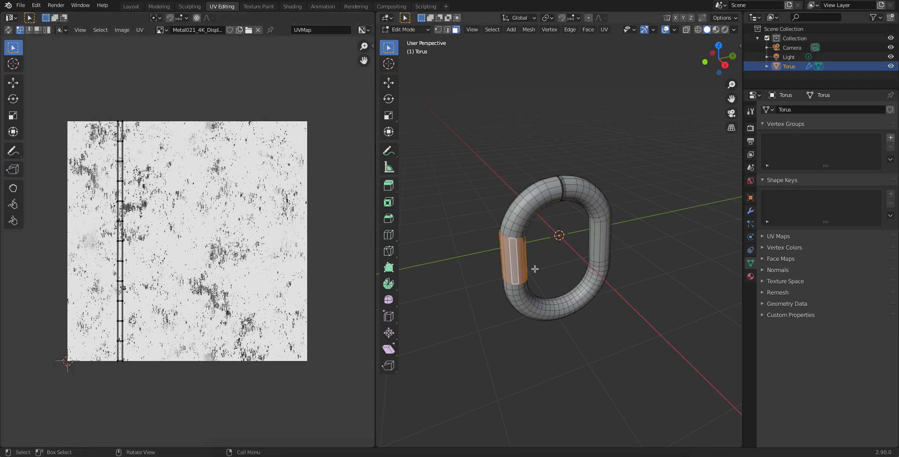
{"action": "scroll", "coordinate": [535, 268], "scroll_direction": "up", "scroll_amount": 3}
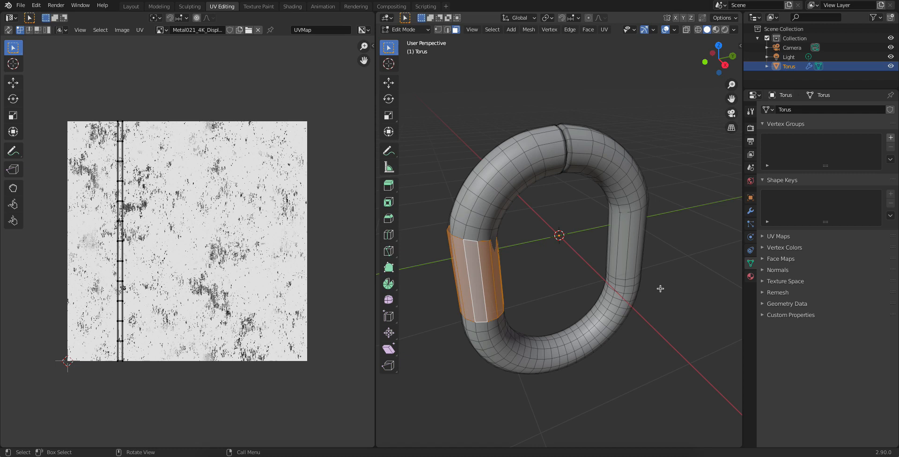
{"action": "key", "text": "alt+a"}
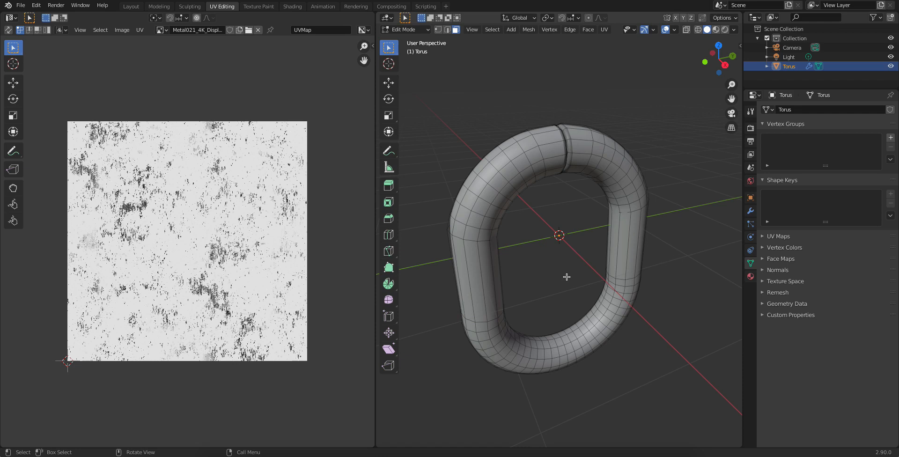
- Examine the link's mesh around the bevelled seam and inner arc from several angles
{"action": "middle_click_drag", "start_coordinate": [604, 219], "coordinate": [590, 193]}
{"action": "scroll", "coordinate": [584, 201], "scroll_direction": "up", "scroll_amount": 2}
{"action": "middle_click_drag", "start_coordinate": [569, 222], "coordinate": [580, 230]}
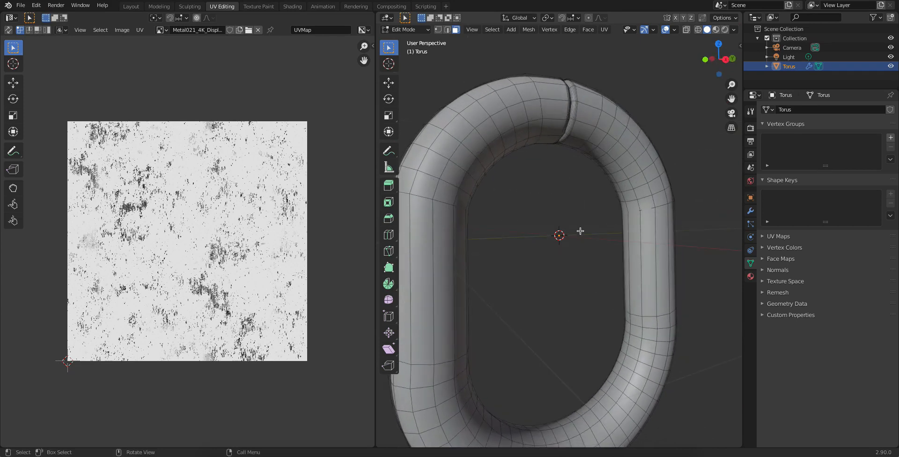
{"action": "middle_click_drag", "start_coordinate": [589, 221], "coordinate": [558, 251]}
{"action": "middle_click_drag", "start_coordinate": [540, 225], "coordinate": [552, 192]}
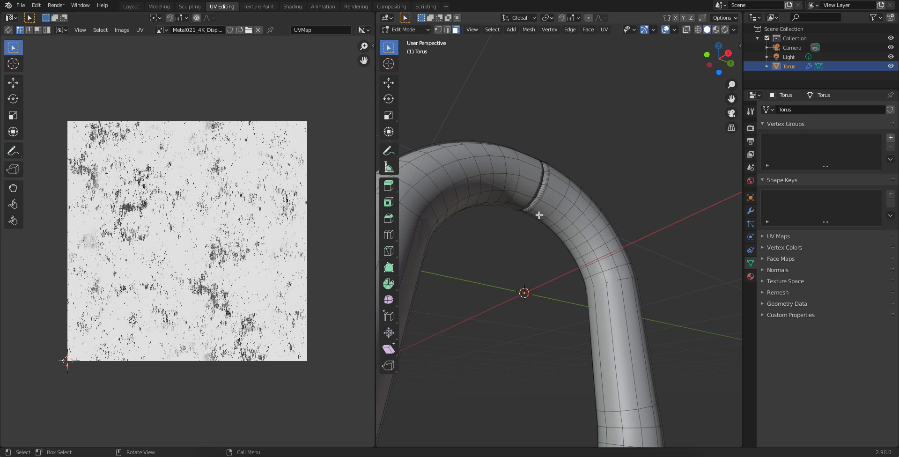
- Switch to edge selection and select the edge loop running lengthwise around the link's inner side
{"action": "middle_click_drag", "start_coordinate": [539, 216], "coordinate": [445, 343]}
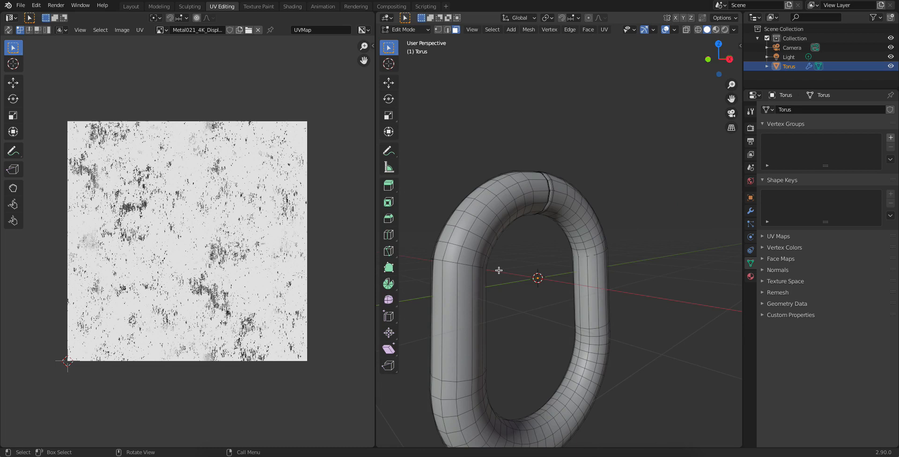
{"action": "middle_click_drag", "start_coordinate": [534, 254], "coordinate": [495, 295]}
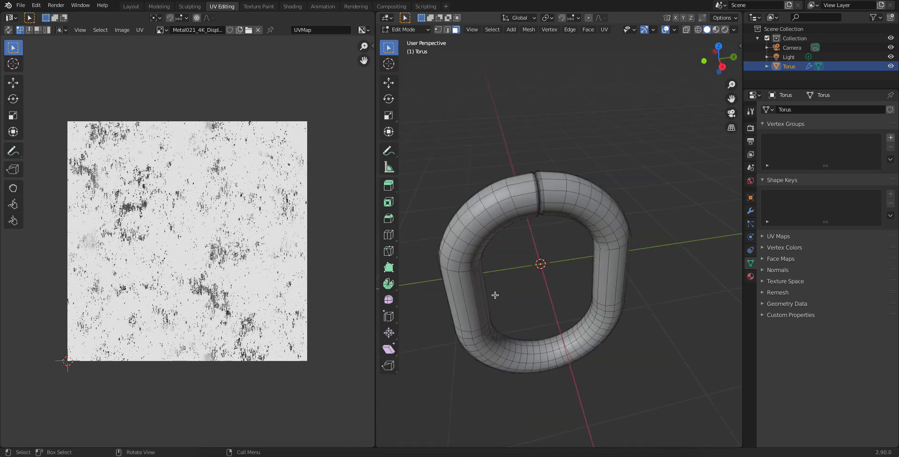
{"action": "middle_click_drag", "start_coordinate": [545, 271], "coordinate": [517, 233]}
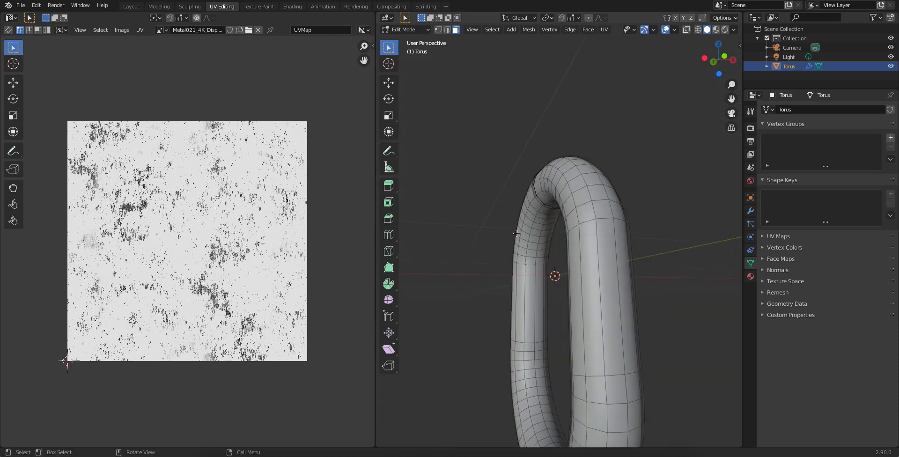
{"action": "left_click", "coordinate": [544, 227], "text": "alt"}
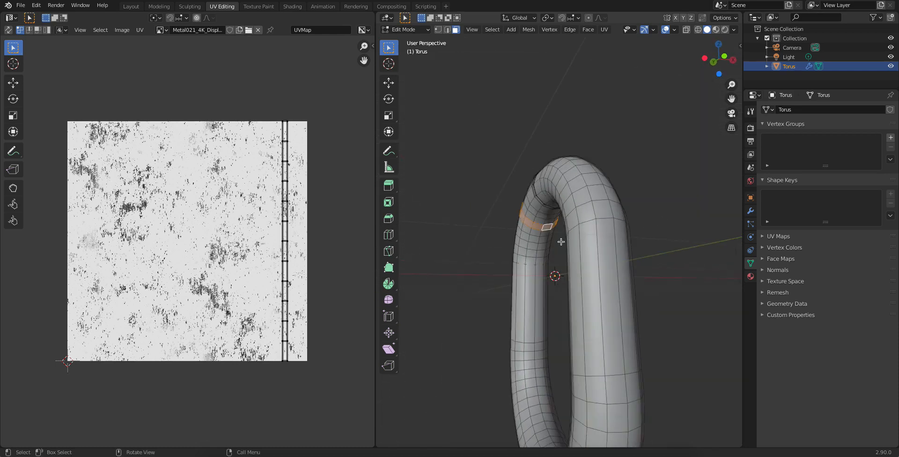
{"action": "left_click", "coordinate": [447, 31]}
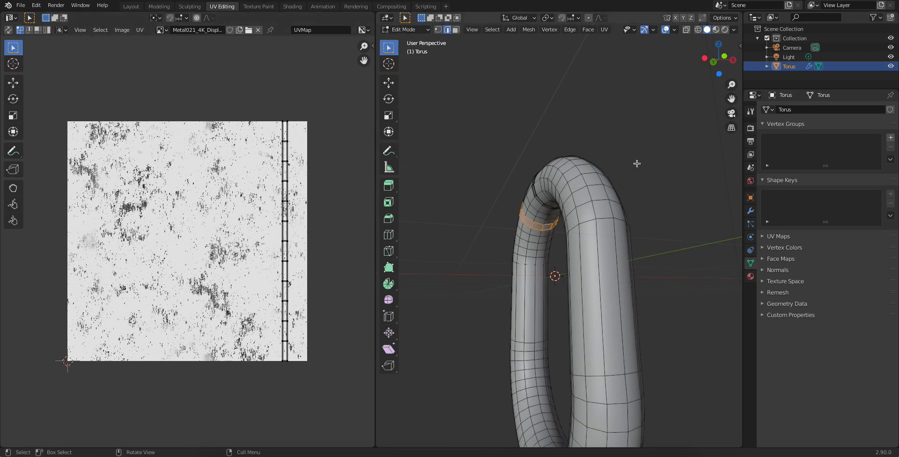
{"action": "left_click", "coordinate": [530, 236], "text": "alt"}
{"action": "left_click", "coordinate": [543, 227], "text": "alt"}
{"action": "middle_click_drag", "start_coordinate": [543, 227], "coordinate": [511, 317]}
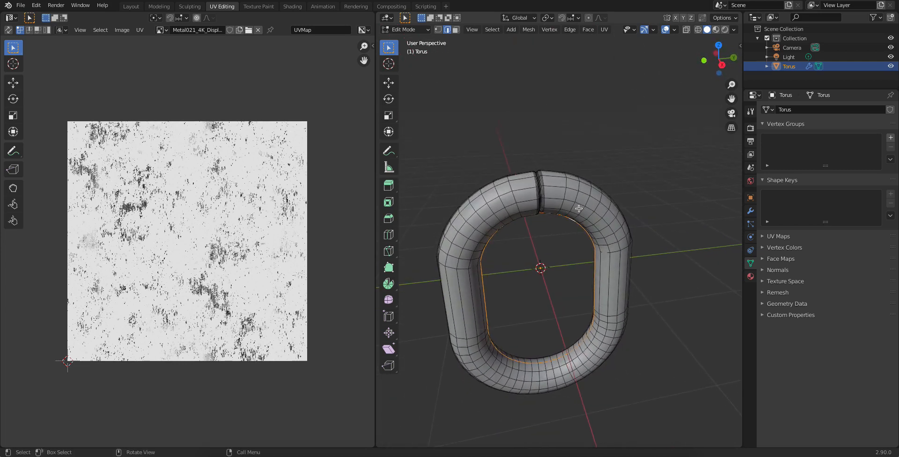
- Add the edge loops around the tube at the bevelled groove to the inner-loop selection and mark the selected edges as seams
{"action": "scroll", "coordinate": [576, 206], "scroll_direction": "up", "scroll_amount": 2}
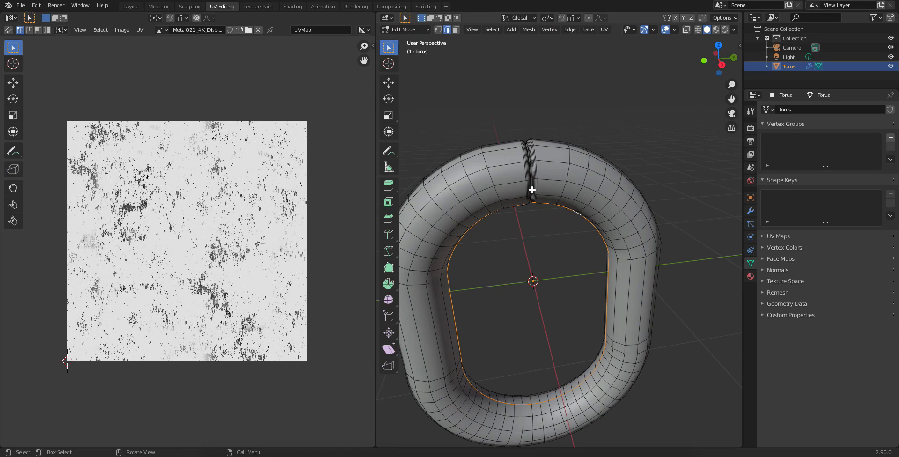
{"action": "middle_click_drag", "start_coordinate": [532, 173], "coordinate": [554, 207]}
{"action": "scroll", "coordinate": [579, 173], "scroll_direction": "up", "scroll_amount": 2}
{"action": "left_click", "coordinate": [575, 158], "text": "alt"}
{"action": "left_click", "coordinate": [523, 158], "text": "alt+shift"}
{"action": "key", "text": "ctrl+e"}
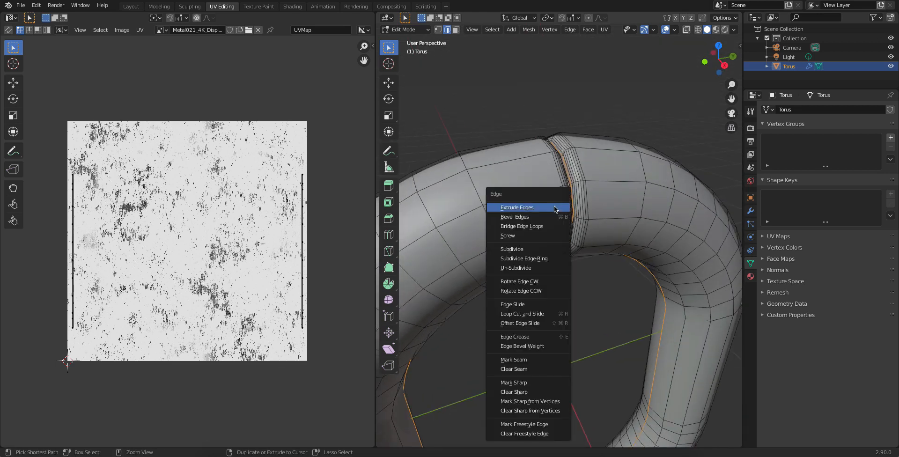
{"action": "left_click", "coordinate": [527, 359]}
- Select the whole mesh and unwrap it along the marked seams
{"action": "middle_click_drag", "start_coordinate": [650, 95], "coordinate": [578, 279]}
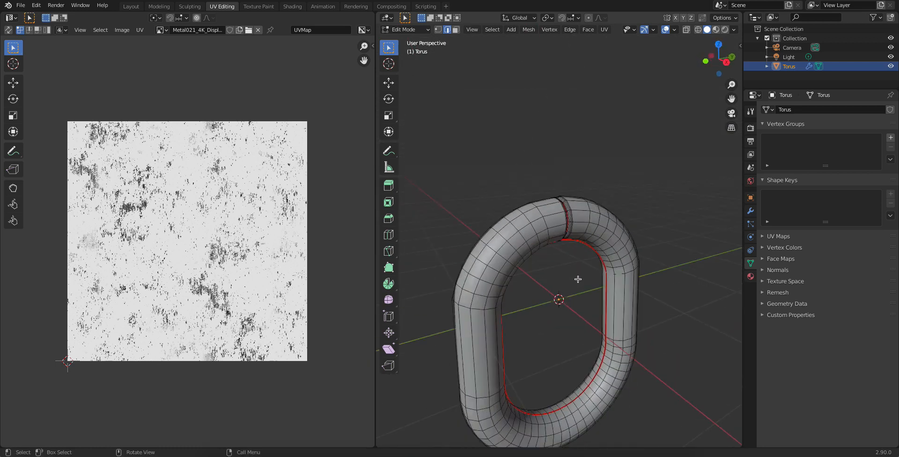
{"action": "key", "text": "a"}
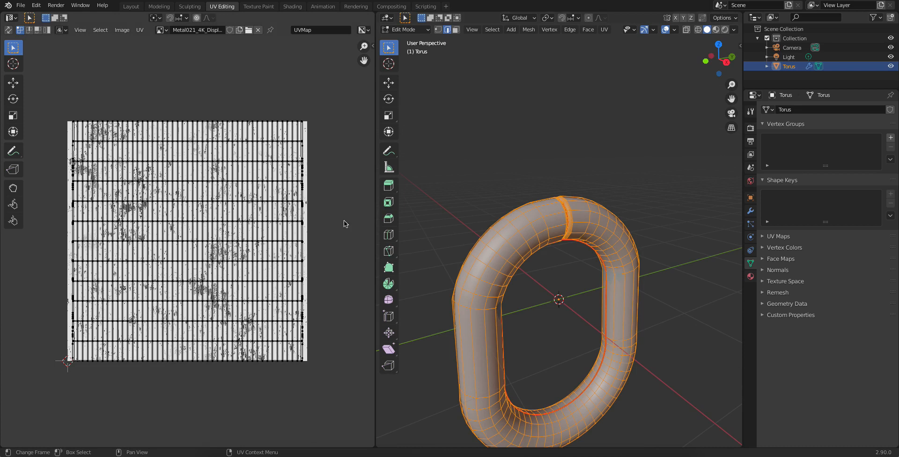
{"action": "key", "text": "u"}
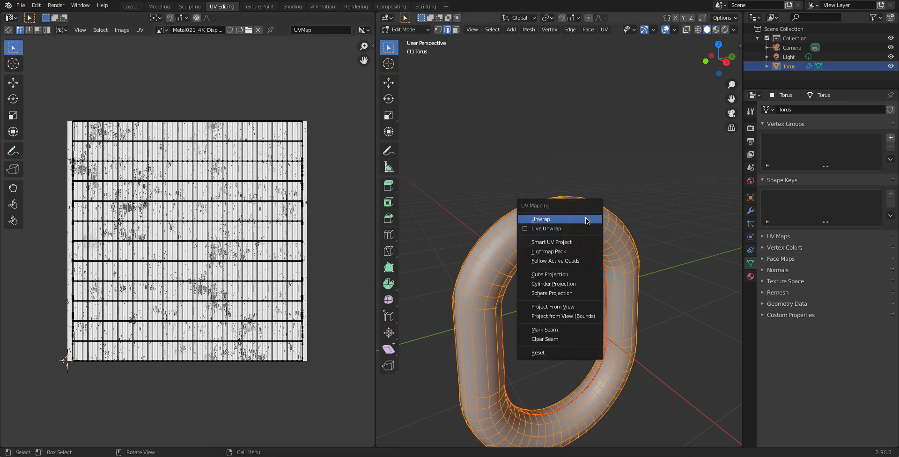
{"action": "left_click", "coordinate": [586, 221]}
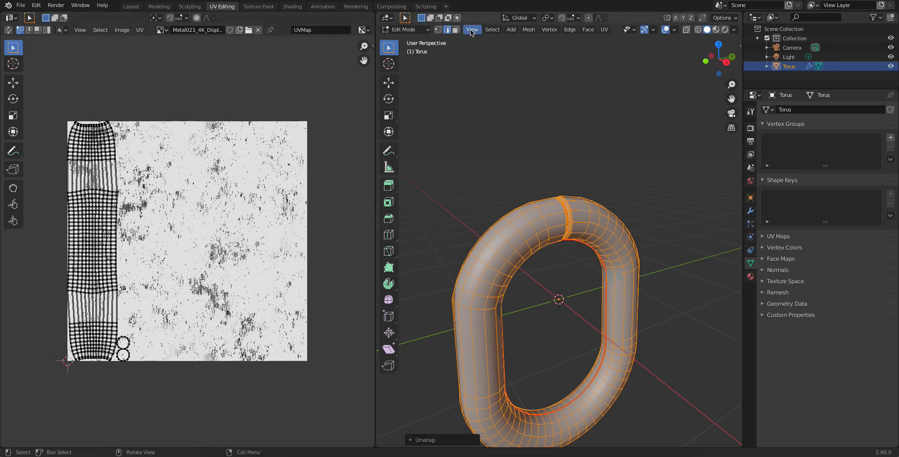
- Return to the Layout workspace, deselect the link, and inspect the unwrapped texture up close on a straight side
{"action": "left_click", "coordinate": [132, 6]}
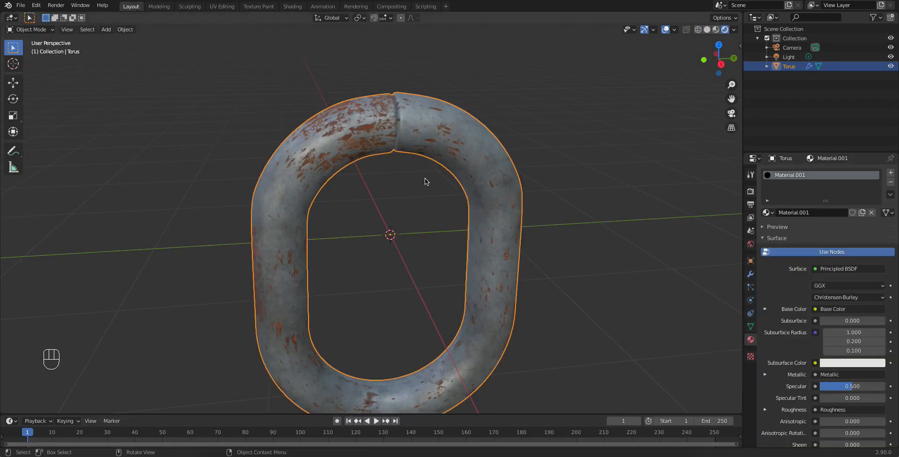
{"action": "left_click", "coordinate": [612, 271]}
{"action": "mouse_move", "coordinate": [393, 237]}
{"action": "middle_mouse_down"}
{"action": "mouse_move", "coordinate": [428, 210]}
{"action": "mouse_move", "coordinate": [361, 241]}
{"action": "mouse_move", "coordinate": [383, 237]}
{"action": "mouse_move", "coordinate": [240, 234]}
{"action": "mouse_move", "coordinate": [364, 265]}
{"action": "mouse_move", "coordinate": [373, 252]}
{"action": "mouse_move", "coordinate": [473, 275]}
{"action": "mouse_move", "coordinate": [328, 335]}
{"action": "mouse_move", "coordinate": [350, 324]}
{"action": "mouse_move", "coordinate": [400, 183]}
{"action": "mouse_move", "coordinate": [411, 237]}
{"action": "middle_mouse_up"}
{"action": "scroll", "coordinate": [473, 276], "scroll_direction": "down", "scroll_amount": 4}
{"action": "scroll", "coordinate": [470, 277], "scroll_direction": "up", "scroll_amount": 5}
{"action": "scroll", "coordinate": [350, 324], "scroll_direction": "up", "scroll_amount": 3}
{"action": "scroll", "coordinate": [413, 230], "scroll_direction": "up", "scroll_amount": 3}
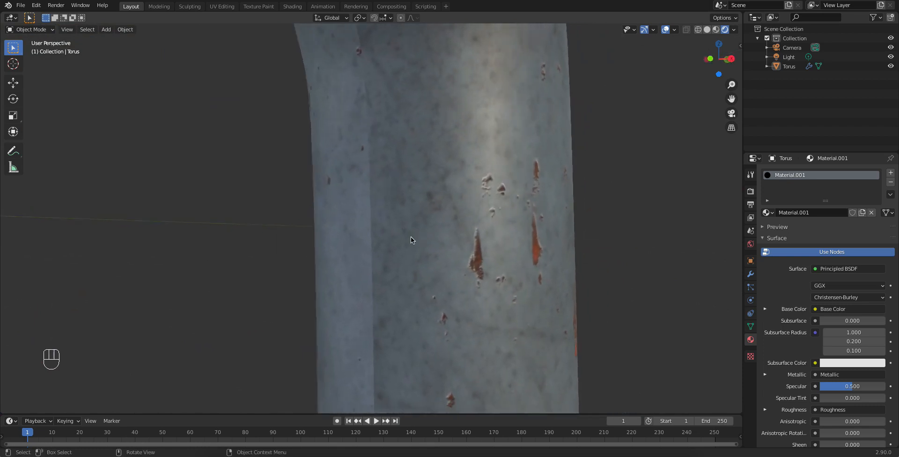
{"action": "scroll", "coordinate": [370, 233], "scroll_direction": "down", "scroll_amount": 8}
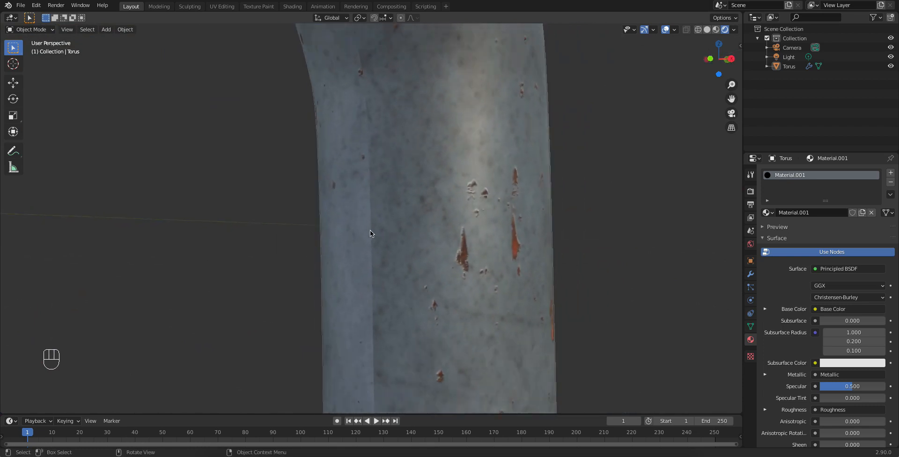
- Examine the rusty texture on the link's arcs, straight sides and bevelled groove from several angles and distances
{"action": "middle_click_drag", "start_coordinate": [374, 229], "coordinate": [355, 265]}
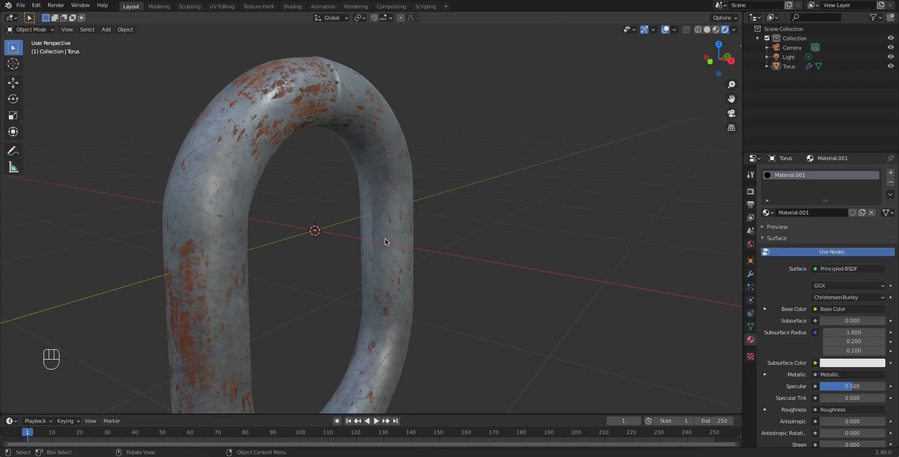
{"action": "mouse_move", "coordinate": [385, 238]}
{"action": "middle_mouse_down"}
{"action": "mouse_move", "coordinate": [370, 231]}
{"action": "mouse_move", "coordinate": [362, 245]}
{"action": "mouse_move", "coordinate": [430, 241]}
{"action": "mouse_move", "coordinate": [380, 246]}
{"action": "middle_mouse_up"}
{"action": "scroll", "coordinate": [393, 308], "scroll_direction": "down", "scroll_amount": 9}
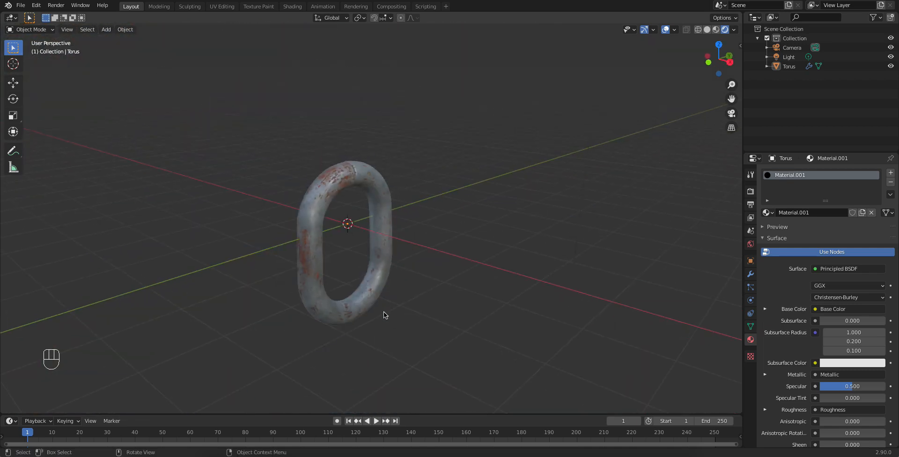
{"action": "scroll", "coordinate": [384, 311], "scroll_direction": "down", "scroll_amount": 3}
{"action": "middle_click_drag", "start_coordinate": [381, 311], "coordinate": [399, 261]}
{"action": "scroll", "coordinate": [378, 270], "scroll_direction": "up", "scroll_amount": 1}
{"action": "scroll", "coordinate": [368, 279], "scroll_direction": "up", "scroll_amount": 4}
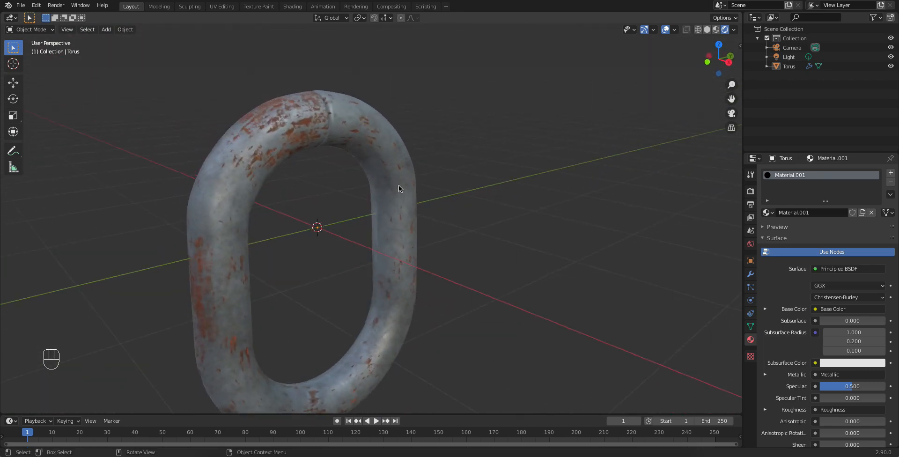
{"action": "middle_click_drag", "start_coordinate": [325, 217], "coordinate": [302, 223]}
{"action": "scroll", "coordinate": [398, 245], "scroll_direction": "up", "scroll_amount": 3}
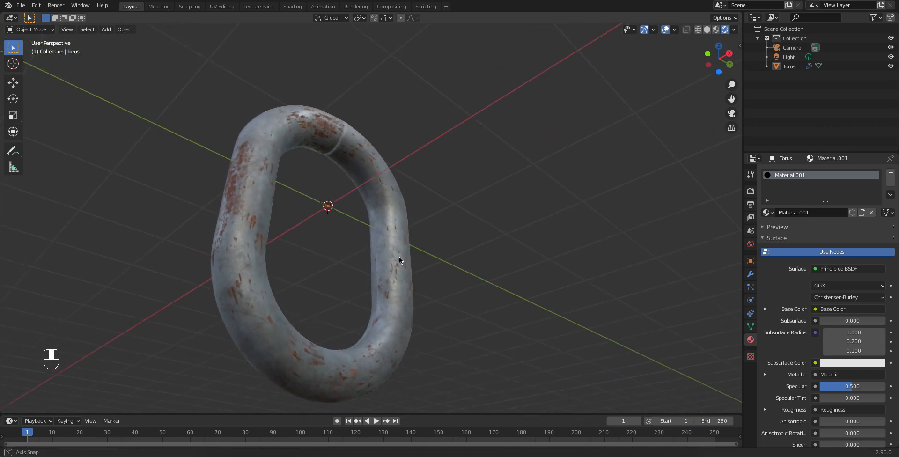
{"action": "middle_click_drag", "start_coordinate": [389, 244], "coordinate": [333, 266]}
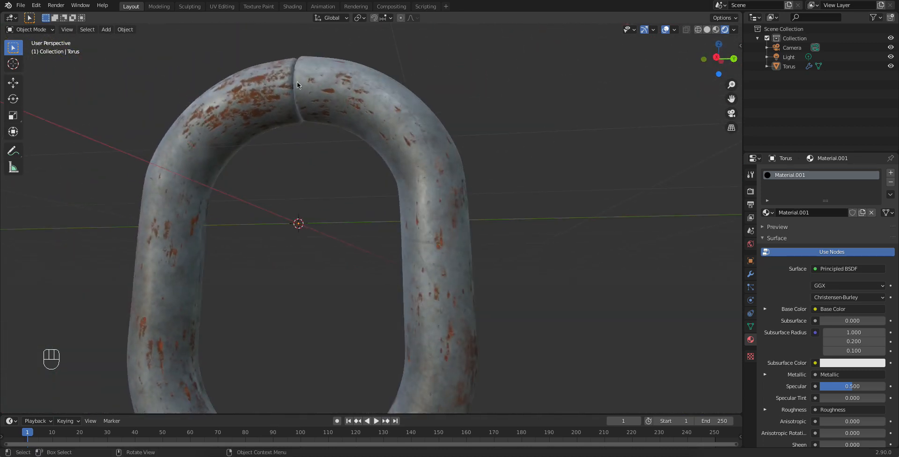
{"action": "scroll", "coordinate": [196, 295], "scroll_direction": "down", "scroll_amount": 3}
{"action": "middle_click_drag", "start_coordinate": [243, 296], "coordinate": [340, 224]}
{"action": "scroll", "coordinate": [300, 261], "scroll_direction": "down", "scroll_amount": 3}
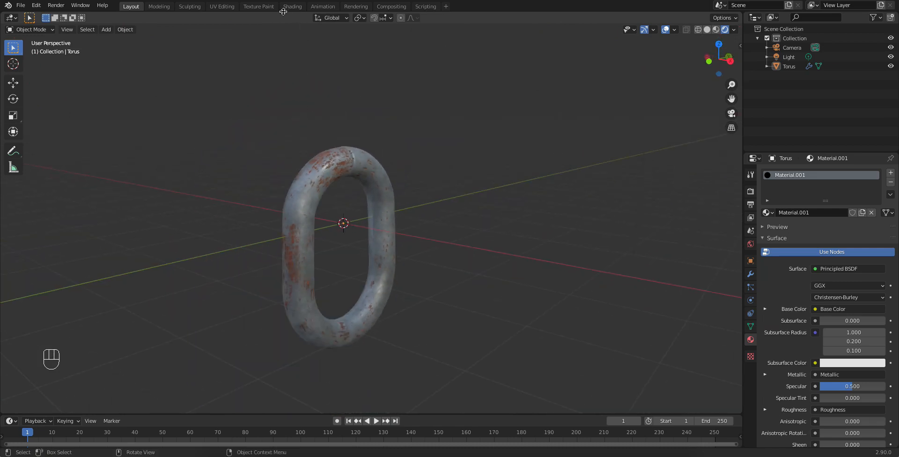
- Return to the UV Editing workspace, select all UV islands, and switch its 3D view to rendered shading
{"action": "left_click", "coordinate": [214, 9]}
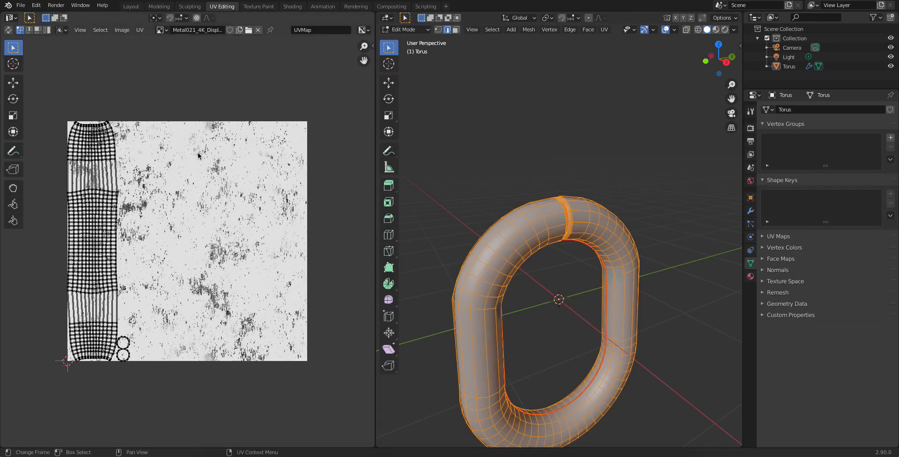
{"action": "left_click_drag", "start_coordinate": [150, 387], "coordinate": [42, 88]}
{"action": "left_click", "coordinate": [725, 29]}
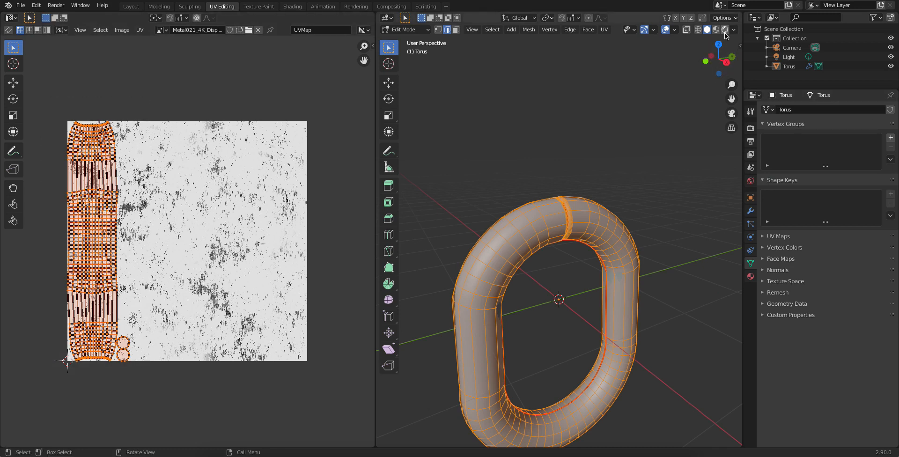
{"action": "scroll", "coordinate": [574, 301], "scroll_direction": "up", "scroll_amount": 1}
{"action": "middle_click_drag", "start_coordinate": [573, 301], "coordinate": [619, 289]}
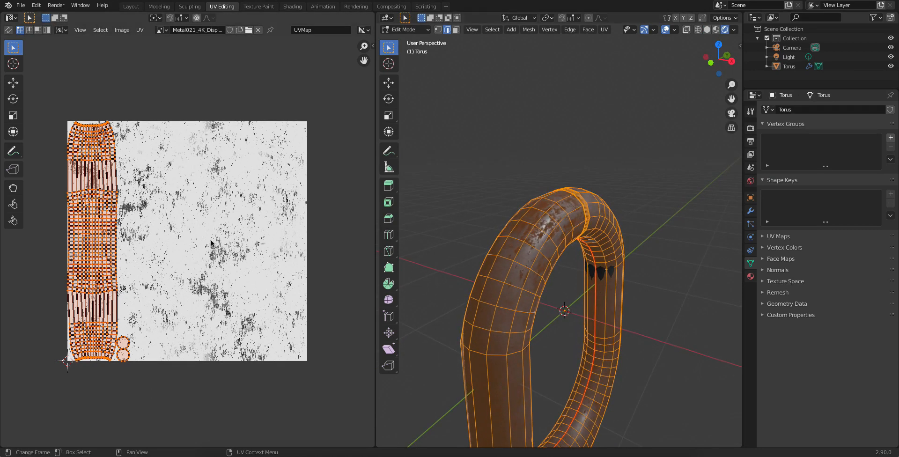
- Move the UV islands to the middle of the texture, rotate them clockwise about 45°, and nudge them slightly up and right
{"action": "key", "text": "g"}
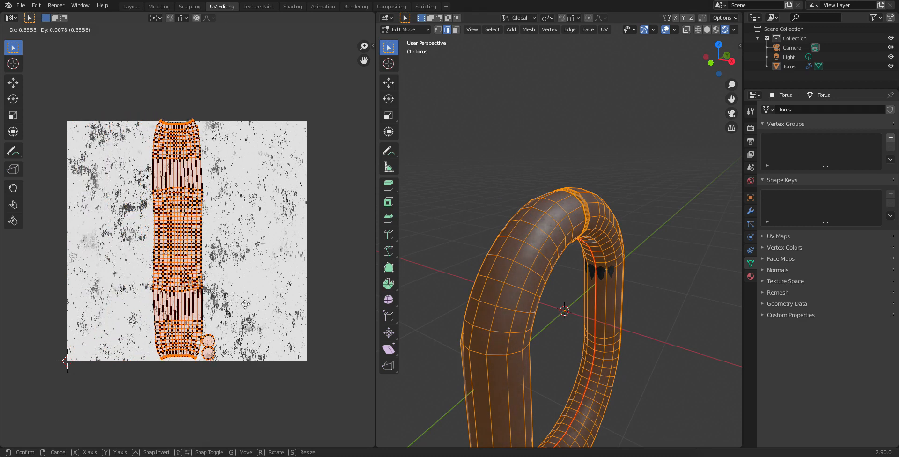
{"action": "left_click", "coordinate": [249, 320]}
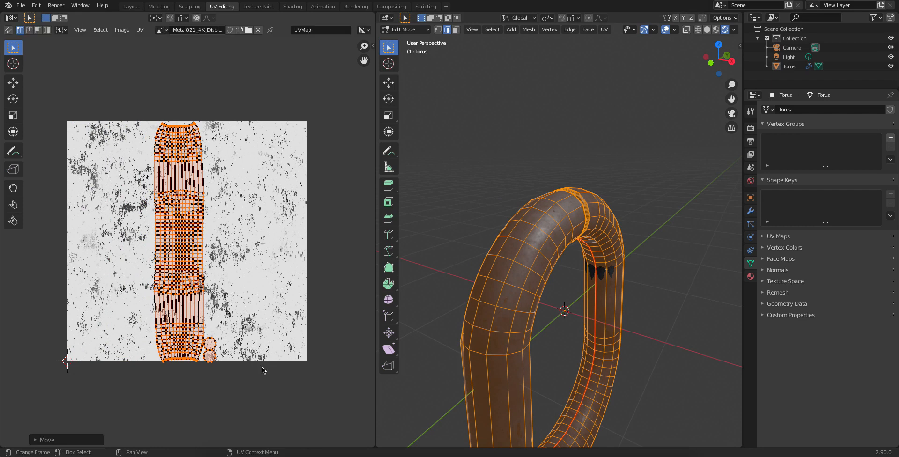
{"action": "key", "text": "r"}
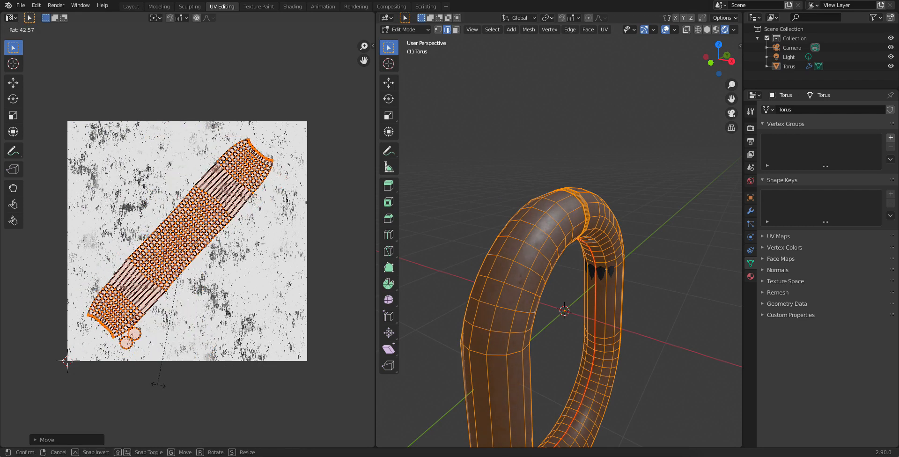
{"action": "left_click", "coordinate": [153, 387]}
{"action": "key", "text": "g"}
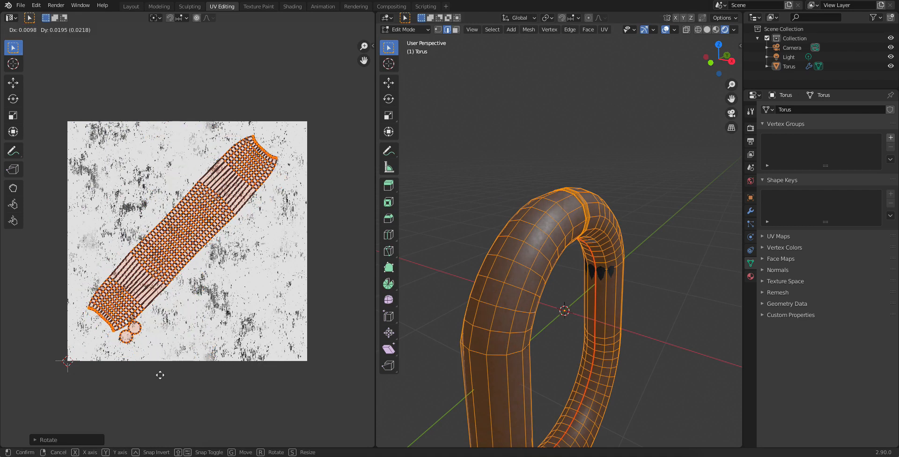
{"action": "left_click", "coordinate": [160, 373]}
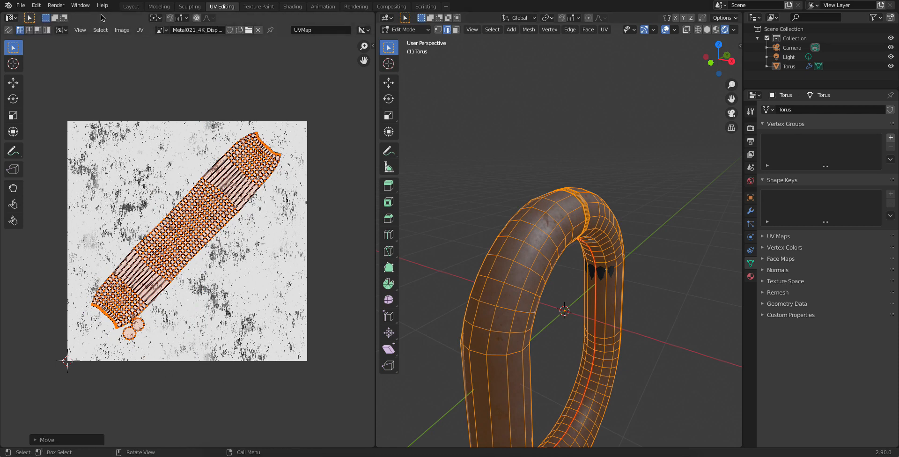
- Return to the Layout workspace and examine the diagonally mapped rust texture around the link
{"action": "left_click", "coordinate": [131, 6]}
{"action": "middle_click_drag", "start_coordinate": [451, 226], "coordinate": [285, 229]}
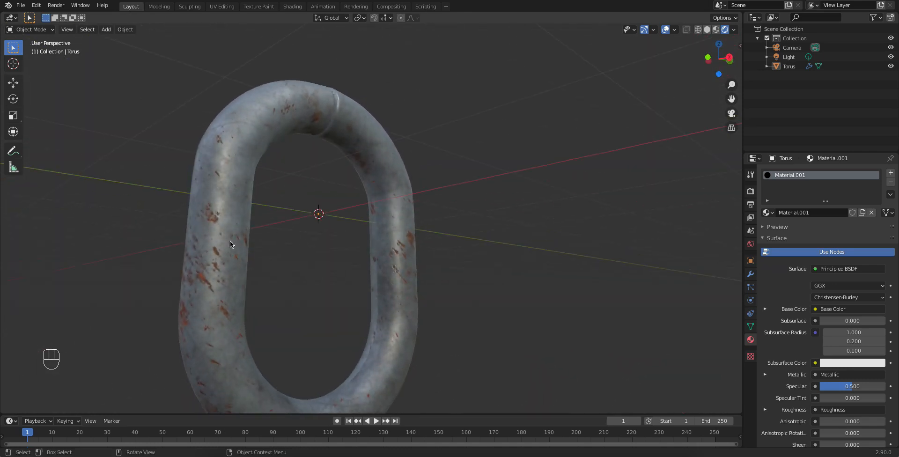
{"action": "middle_click_drag", "start_coordinate": [225, 214], "coordinate": [372, 237]}
{"action": "scroll", "coordinate": [372, 237], "scroll_direction": "down", "scroll_amount": 3}
{"action": "middle_click_drag", "start_coordinate": [324, 156], "coordinate": [315, 83]}
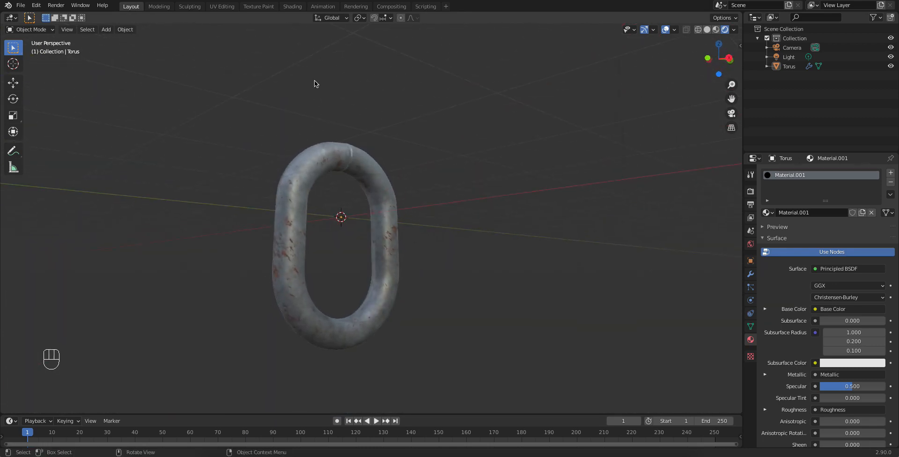
- In the Shading workspace, insert a ColorRamp node between the roughness texture's Color output and the Principled BSDF's Roughness input
{"action": "left_click", "coordinate": [292, 6]}
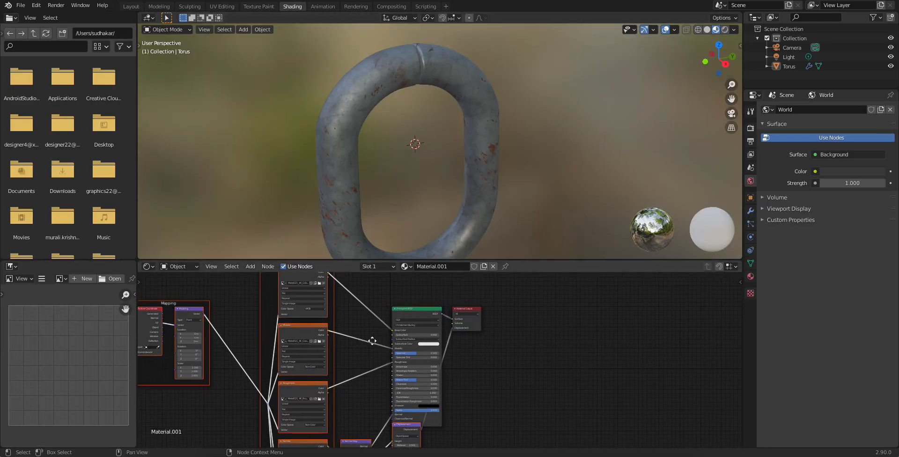
{"action": "left_click", "coordinate": [303, 391]}
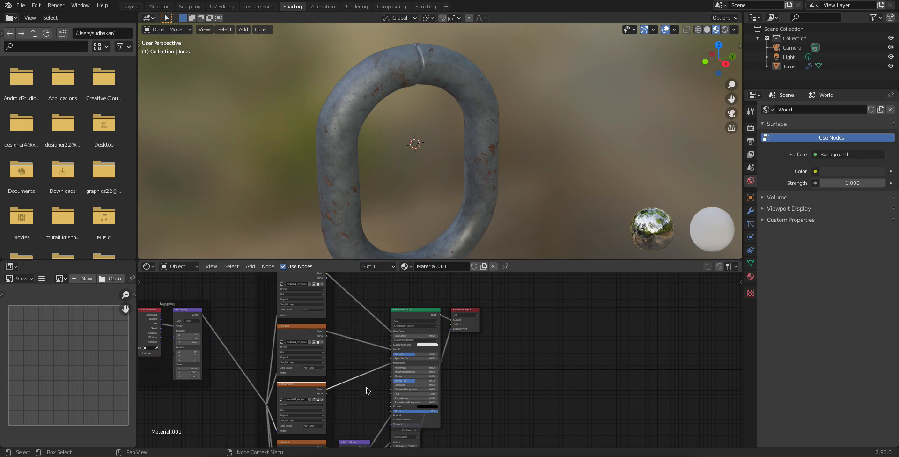
{"action": "key", "text": "shift+a"}
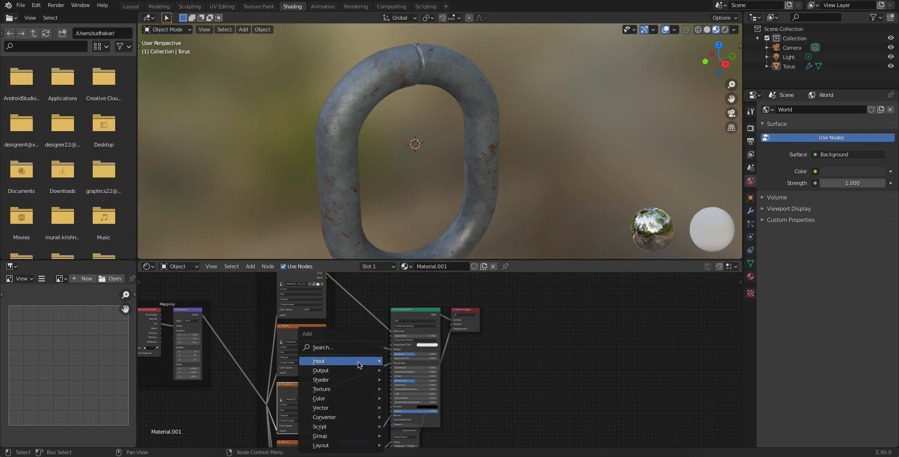
{"action": "left_click", "coordinate": [344, 351]}
{"action": "type", "text": "colo"}
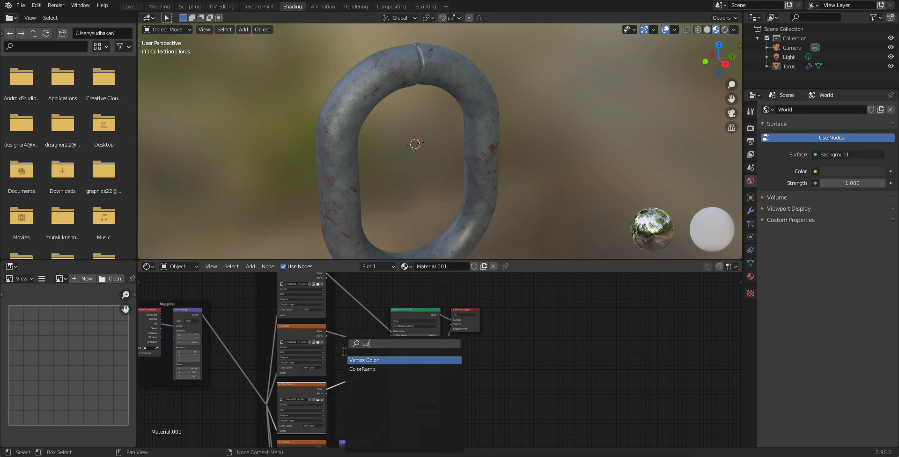
{"action": "left_click", "coordinate": [372, 369]}
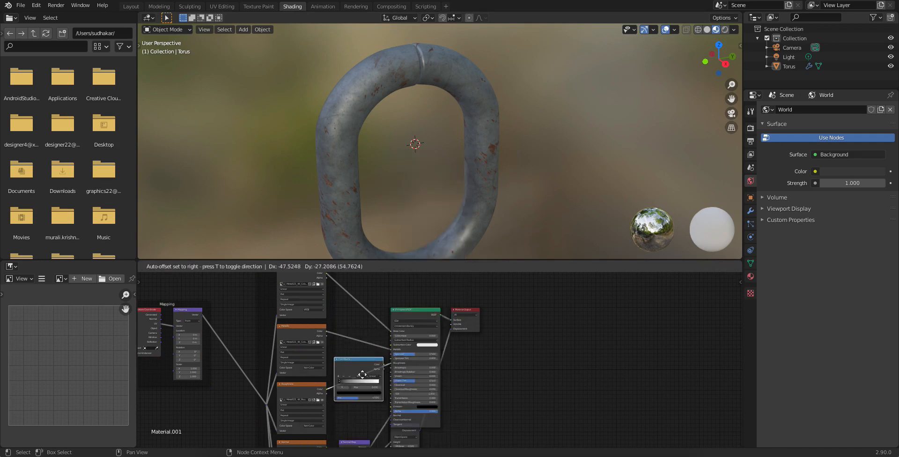
{"action": "left_click", "coordinate": [365, 374]}
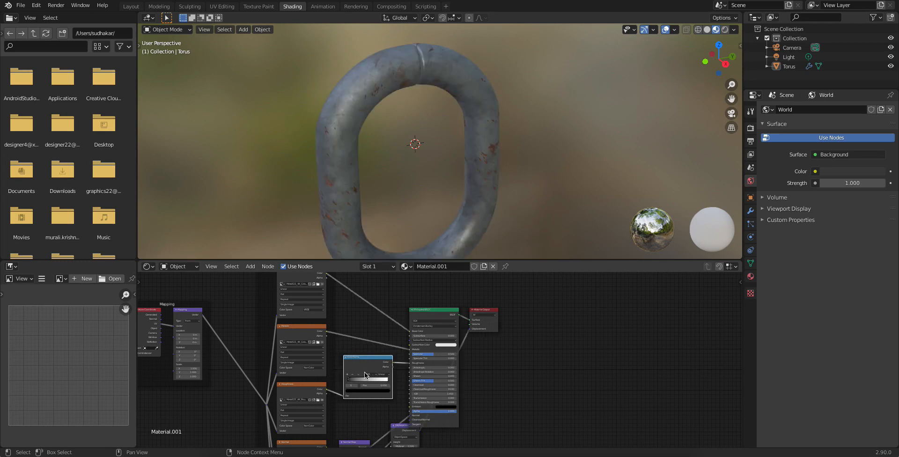
- Try a high-contrast roughness by bringing the ColorRamp's black and white stops close together, with the white stop at about 0.382
{"action": "mouse_move", "coordinate": [424, 149]}
{"action": "middle_mouse_down"}
{"action": "mouse_move", "coordinate": [438, 112]}
{"action": "mouse_move", "coordinate": [421, 145]}
{"action": "middle_mouse_up"}
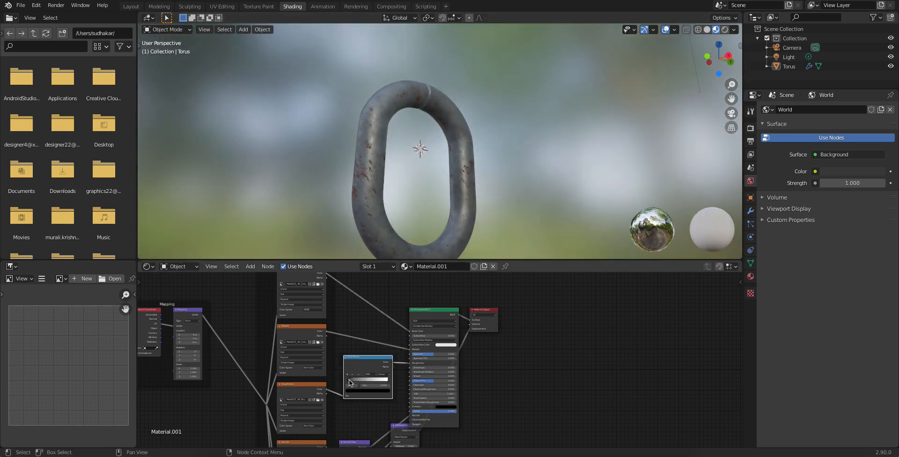
{"action": "scroll", "coordinate": [349, 383], "scroll_direction": "up", "scroll_amount": 5}
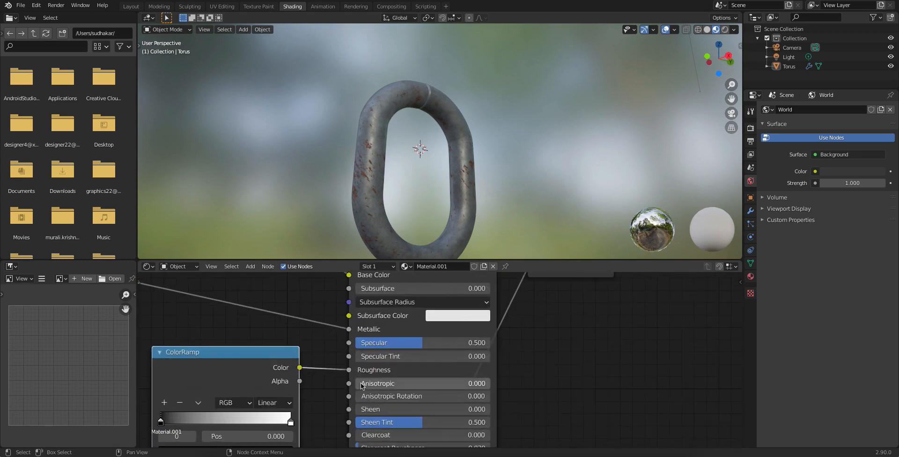
{"action": "middle_click_drag", "start_coordinate": [437, 347], "coordinate": [473, 330]}
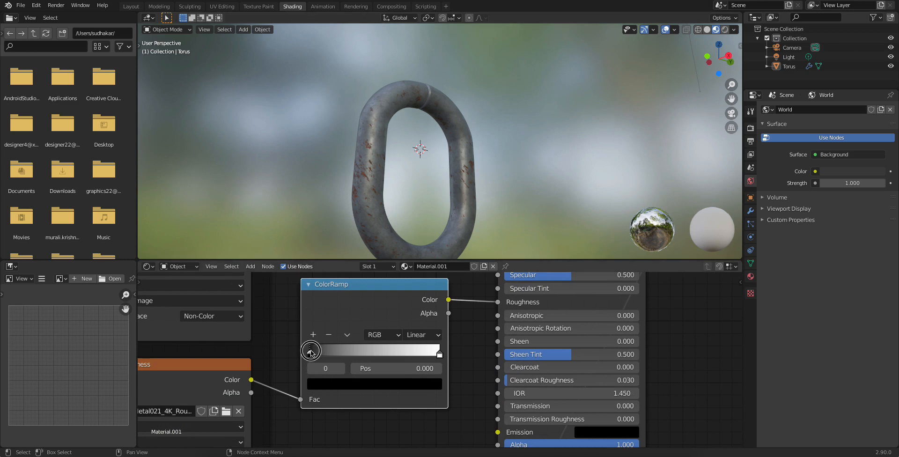
{"action": "left_click_drag", "start_coordinate": [316, 350], "coordinate": [406, 348]}
{"action": "middle_click_drag", "start_coordinate": [466, 170], "coordinate": [371, 169]}
{"action": "left_click_drag", "start_coordinate": [401, 352], "coordinate": [388, 360]}
{"action": "left_click_drag", "start_coordinate": [375, 361], "coordinate": [358, 361]}
{"action": "left_click_drag", "start_coordinate": [439, 354], "coordinate": [352, 363]}
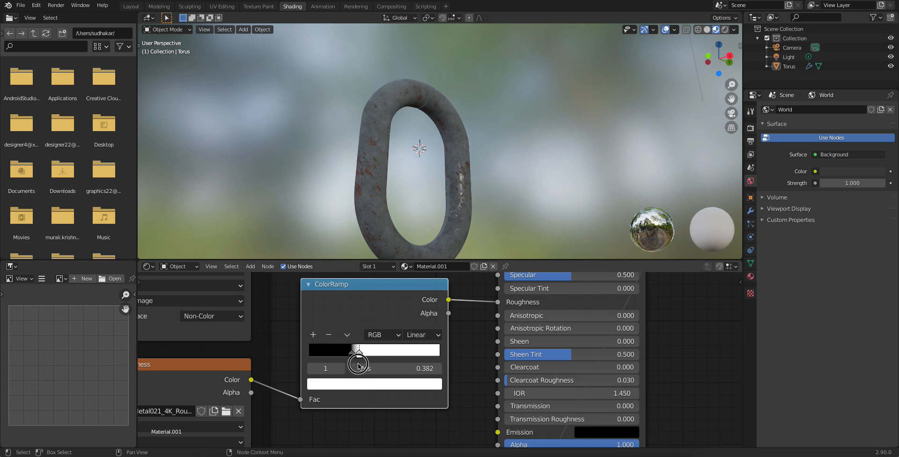
- Move the roughness ColorRamp's white stop back near the end of the ramp and its black stop to about 0.173
{"action": "left_click_drag", "start_coordinate": [363, 366], "coordinate": [432, 367]}
{"action": "left_click", "coordinate": [351, 355]}
{"action": "left_click_drag", "start_coordinate": [352, 357], "coordinate": [332, 357]}
{"action": "scroll", "coordinate": [466, 141], "scroll_direction": "up", "scroll_amount": 2}
{"action": "mouse_move", "coordinate": [466, 141]}
{"action": "middle_mouse_down"}
{"action": "mouse_move", "coordinate": [430, 159]}
{"action": "mouse_move", "coordinate": [482, 162]}
{"action": "mouse_move", "coordinate": [476, 131]}
{"action": "mouse_move", "coordinate": [457, 125]}
{"action": "mouse_move", "coordinate": [446, 142]}
{"action": "mouse_move", "coordinate": [452, 157]}
{"action": "mouse_move", "coordinate": [364, 151]}
{"action": "mouse_move", "coordinate": [432, 157]}
{"action": "middle_mouse_up"}
- Return to the Layout workspace, select the chain link and raise it along the Z axis, well above the world origin
{"action": "left_click", "coordinate": [132, 6]}
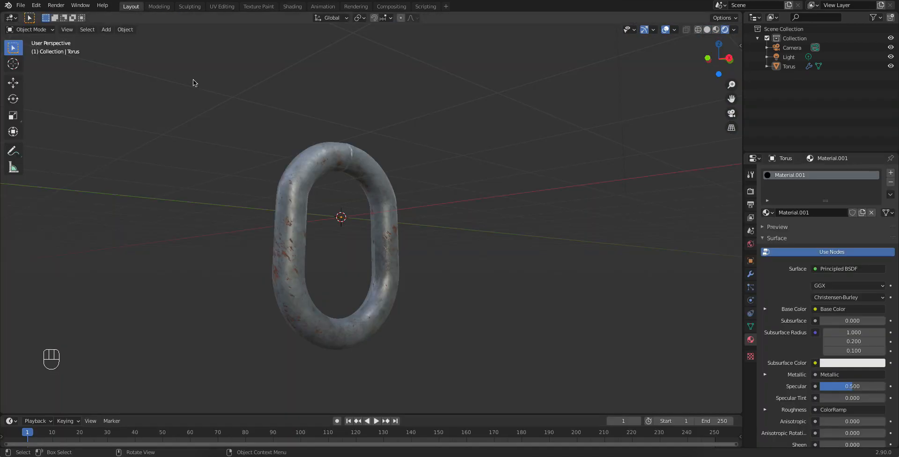
{"action": "middle_click_drag", "start_coordinate": [453, 209], "coordinate": [366, 312]}
{"action": "scroll", "coordinate": [401, 261], "scroll_direction": "down", "scroll_amount": 4}
{"action": "left_click", "coordinate": [339, 265]}
{"action": "middle_click_drag", "start_coordinate": [342, 263], "coordinate": [364, 271]}
{"action": "key", "text": "g"}
{"action": "key", "text": "z"}
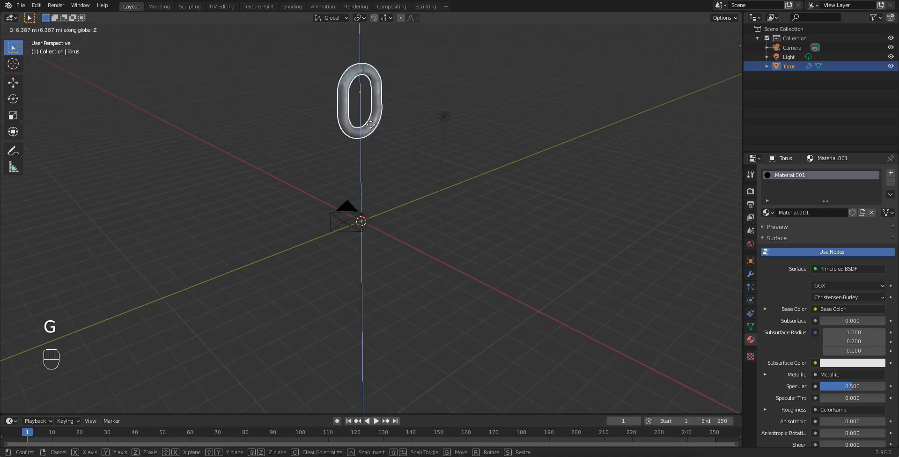
{"action": "left_click", "coordinate": [375, 61]}
- Raise the chain link further along the Z axis to leave room for a chain beneath it
{"action": "scroll", "coordinate": [377, 67], "scroll_direction": "down", "scroll_amount": 3}
{"action": "middle_click_drag", "start_coordinate": [381, 72], "coordinate": [383, 166], "text": "shift"}
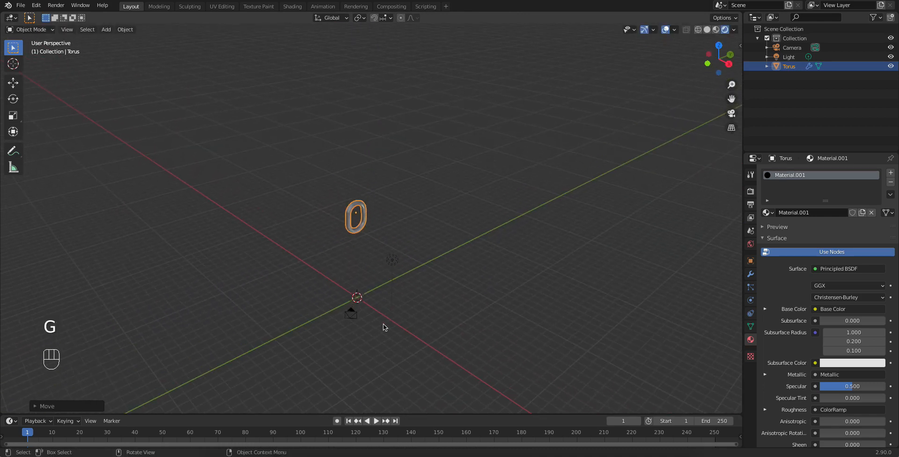
{"action": "key", "text": "g"}
{"action": "key", "text": "z"}
{"action": "left_click", "coordinate": [395, 85]}
{"action": "middle_click_drag", "start_coordinate": [393, 86], "coordinate": [409, 202], "text": "shift"}
{"action": "scroll", "coordinate": [359, 288], "scroll_direction": "up", "scroll_amount": 3}
- Duplicate the link about 2 m down along Z and rotate the copy 90° about Z so the two links interlock
{"action": "left_click", "coordinate": [435, 168]}
{"action": "left_click", "coordinate": [380, 163]}
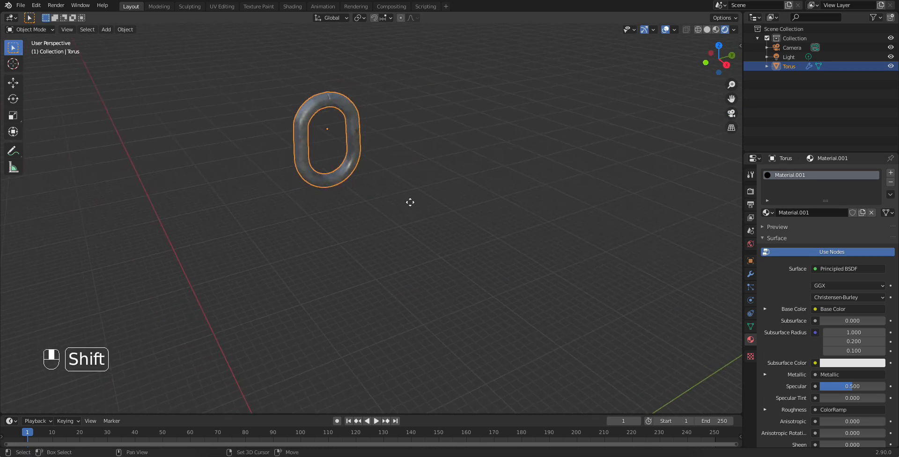
{"action": "key", "text": "shift+d"}
{"action": "key", "text": "z"}
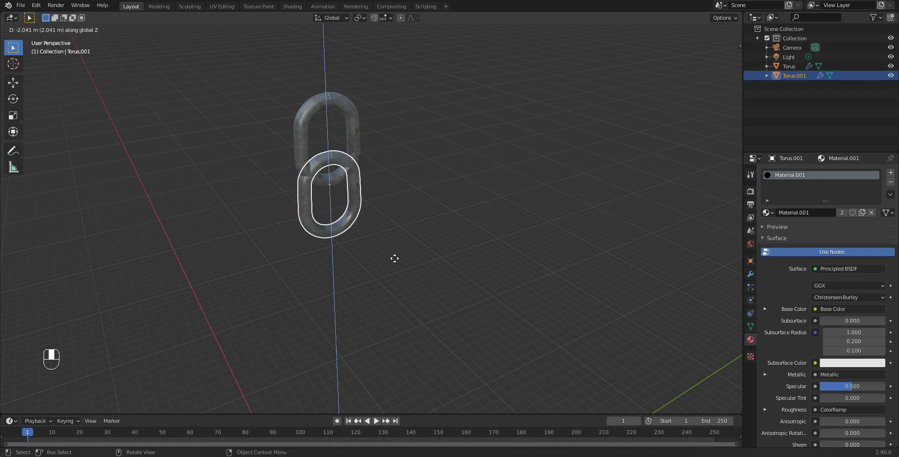
{"action": "left_click", "coordinate": [393, 258]}
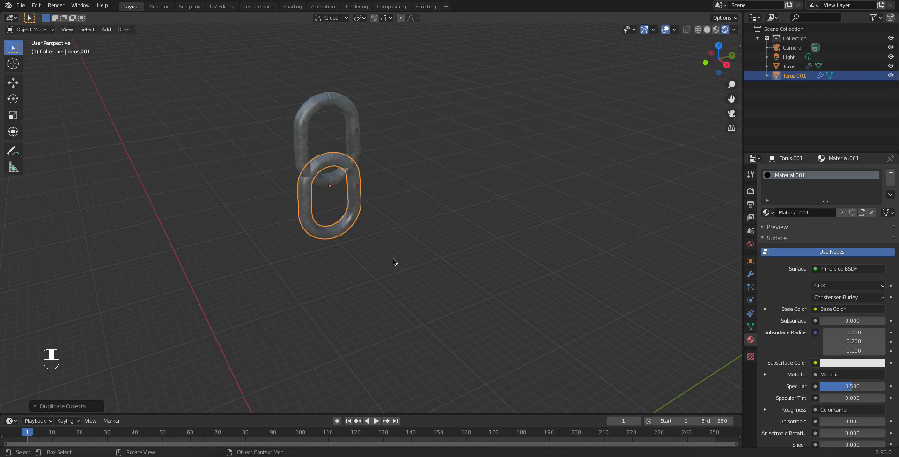
{"action": "type", "text": "rz90"}
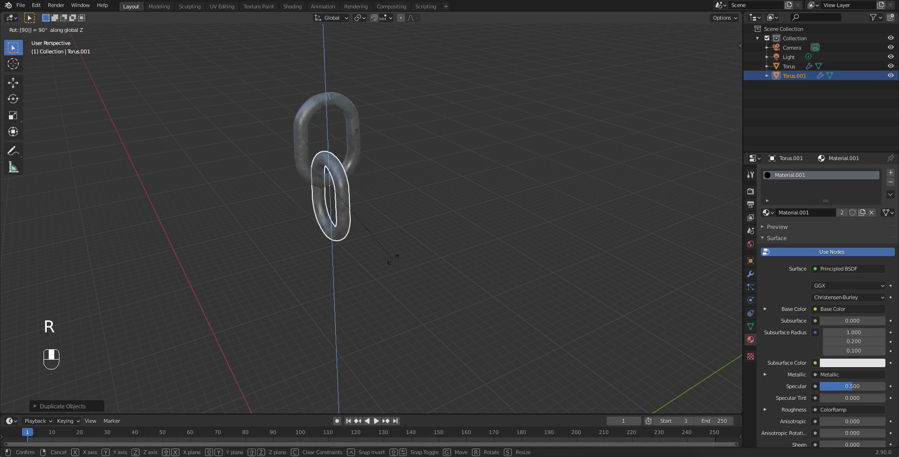
{"action": "left_click", "coordinate": [393, 259]}
- Select both interlocked links and move the pair straight up, higher above the grid
{"action": "middle_click_drag", "start_coordinate": [393, 259], "coordinate": [411, 240]}
{"action": "scroll", "coordinate": [390, 207], "scroll_direction": "down", "scroll_amount": 5}
{"action": "middle_click_drag", "start_coordinate": [353, 339], "coordinate": [384, 266], "text": "shift"}
{"action": "left_click_drag", "start_coordinate": [402, 179], "coordinate": [367, 115]}
{"action": "scroll", "coordinate": [400, 182], "scroll_direction": "down", "scroll_amount": 3}
{"action": "key", "text": "g"}
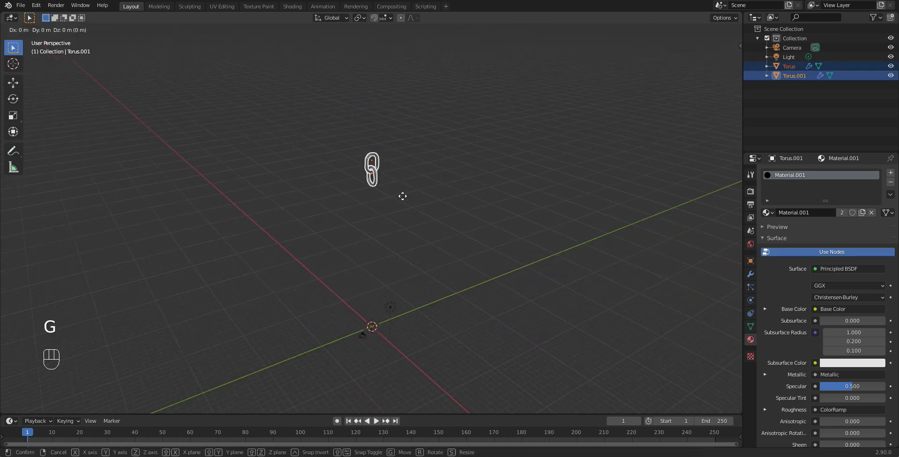
{"action": "left_click", "coordinate": [394, 107]}
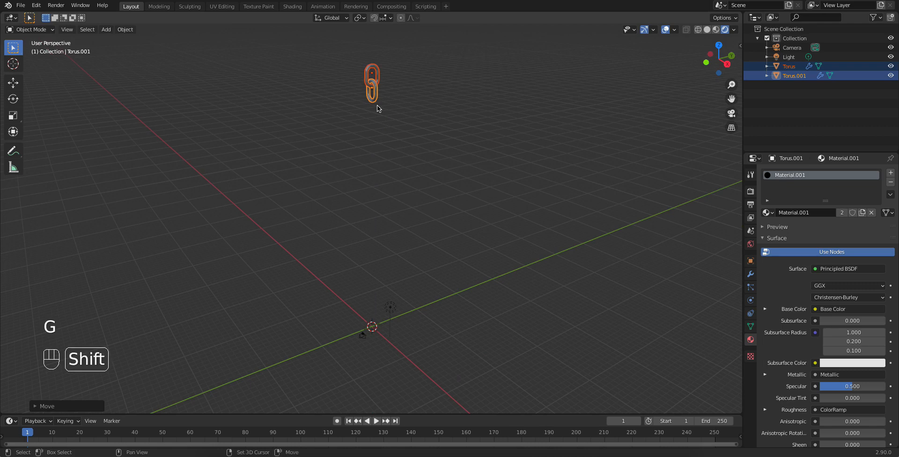
- Duplicate the pair of links about 3.6 m down along Z so it hooks into the link above
{"action": "key", "text": "shift+d"}
{"action": "key", "text": "z"}
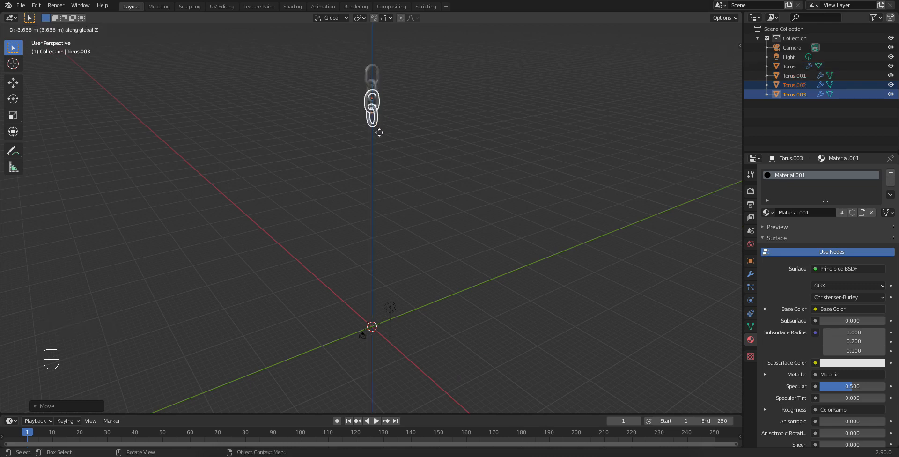
{"action": "left_click", "coordinate": [379, 134]}
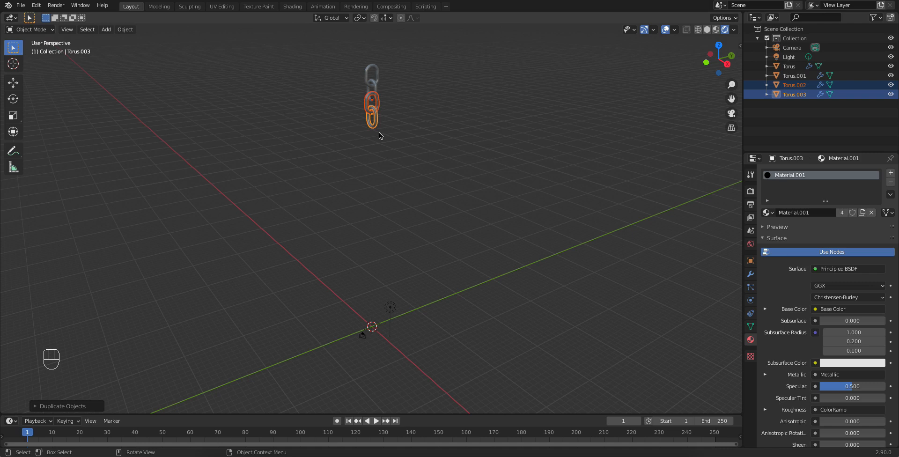
- Repeat the pair's duplication seven times to extend the chain downward
{"action": "key", "text": "shift"}
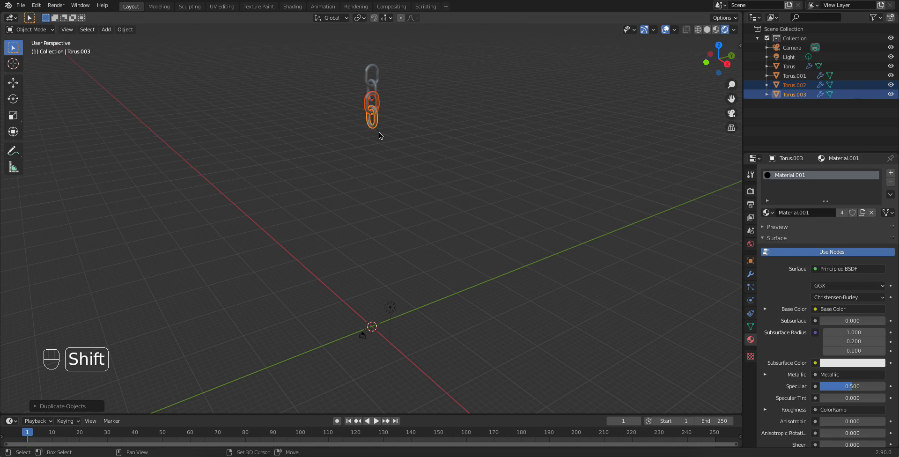
{"action": "key", "text": "shift+r"}
{"action": "key", "text": "shift+r"}
{"action": "key", "text": "shift+r"}
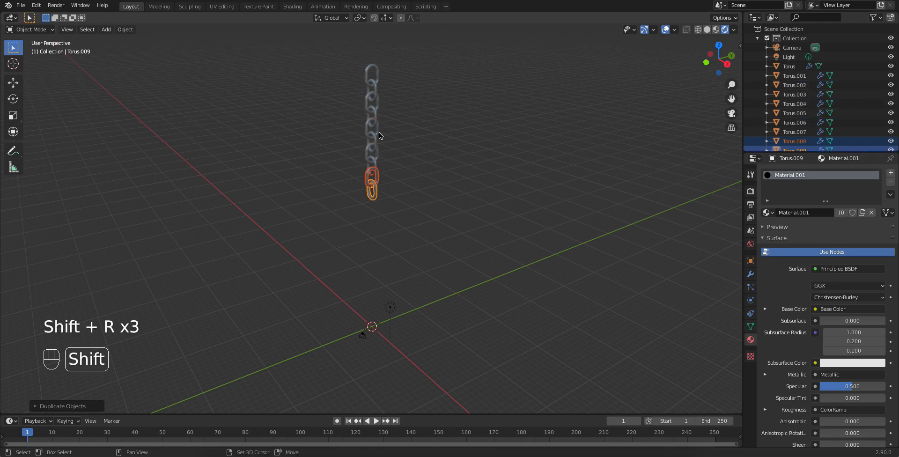
{"action": "key", "text": "shift+r"}
{"action": "key", "text": "shift+r"}
{"action": "key", "text": "shift+r"}
{"action": "key", "text": "shift+r"}
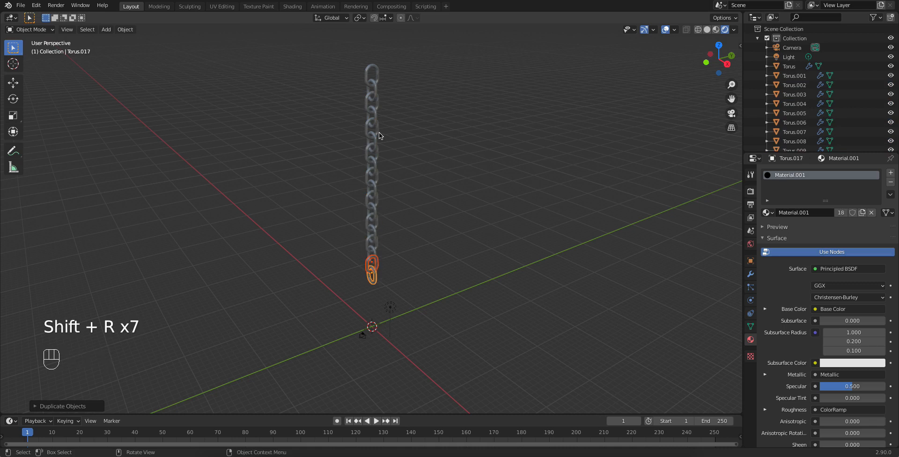
- Deselect the links and examine how they interlock along the chain and at its upper end
{"action": "left_click", "coordinate": [480, 191]}
{"action": "middle_click_drag", "start_coordinate": [480, 192], "coordinate": [412, 230]}
{"action": "scroll", "coordinate": [429, 215], "scroll_direction": "up", "scroll_amount": 5}
{"action": "scroll", "coordinate": [391, 226], "scroll_direction": "up", "scroll_amount": 4}
{"action": "scroll", "coordinate": [394, 219], "scroll_direction": "down", "scroll_amount": 1}
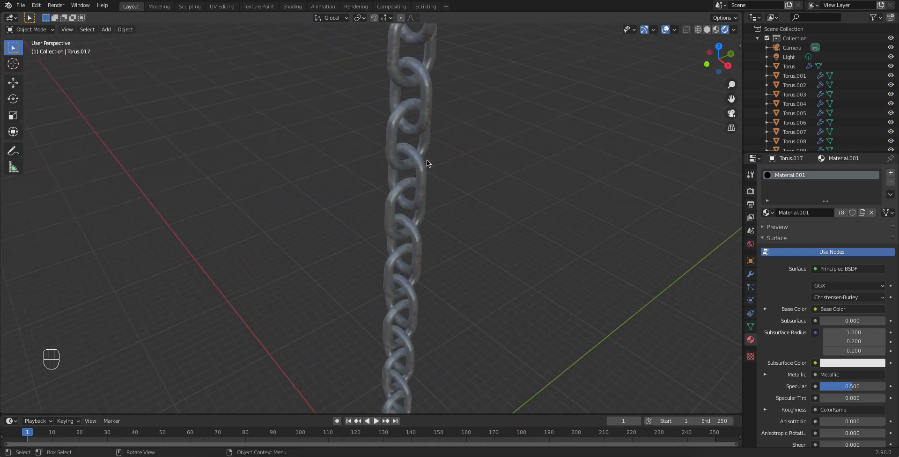
{"action": "middle_click_drag", "start_coordinate": [443, 148], "coordinate": [333, 243], "text": "shift"}
{"action": "scroll", "coordinate": [300, 219], "scroll_direction": "down", "scroll_amount": 3}
{"action": "middle_click_drag", "start_coordinate": [299, 220], "coordinate": [395, 269], "text": "shift"}
{"action": "scroll", "coordinate": [411, 289], "scroll_direction": "up", "scroll_amount": 4}
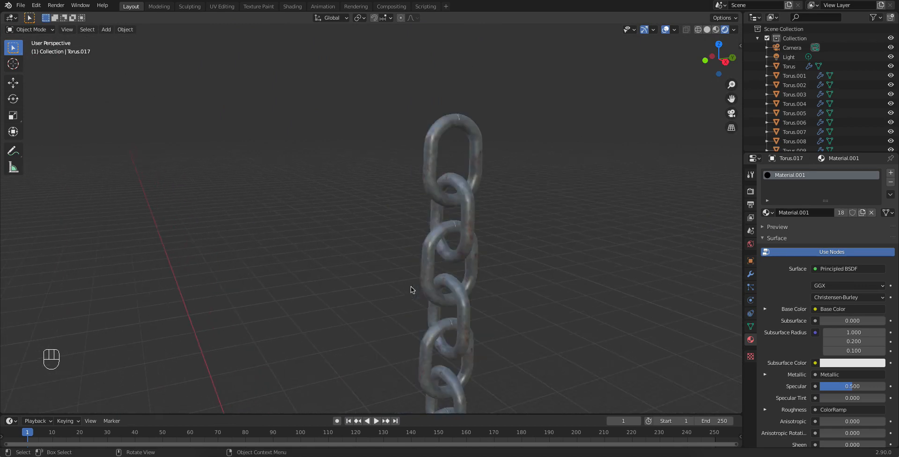
- Select the third link from the chain's upper end and inspect its material in the Shading workspace
{"action": "left_click", "coordinate": [474, 263]}
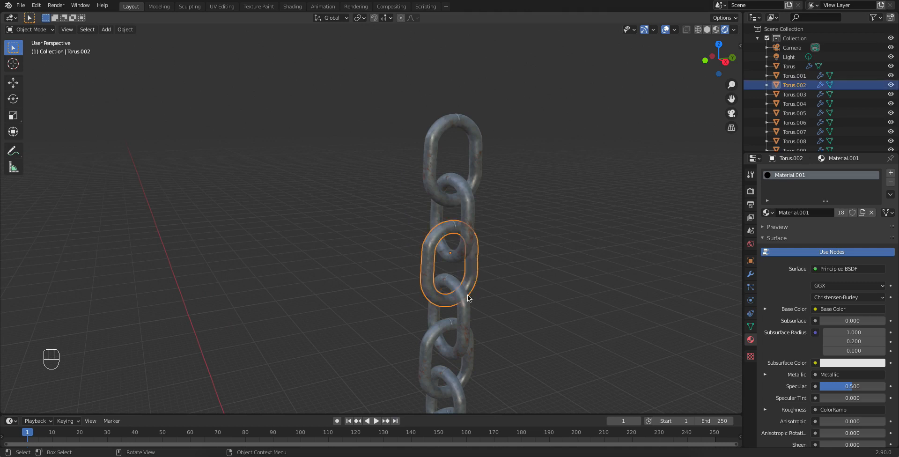
{"action": "left_click", "coordinate": [292, 6]}
{"action": "middle_click_drag", "start_coordinate": [473, 117], "coordinate": [431, 258], "text": "shift"}
{"action": "middle_click_drag", "start_coordinate": [447, 130], "coordinate": [435, 159], "text": "shift"}
{"action": "scroll", "coordinate": [411, 178], "scroll_direction": "up", "scroll_amount": 7}
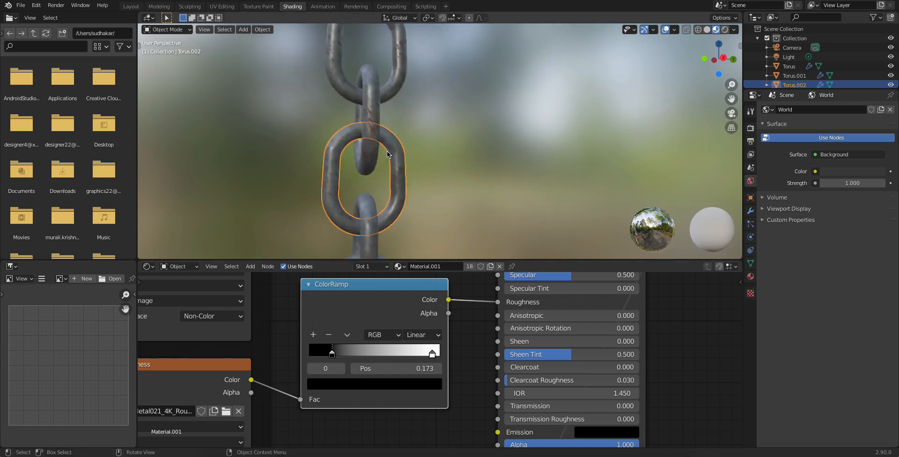
{"action": "scroll", "coordinate": [461, 192], "scroll_direction": "down", "scroll_amount": 4}
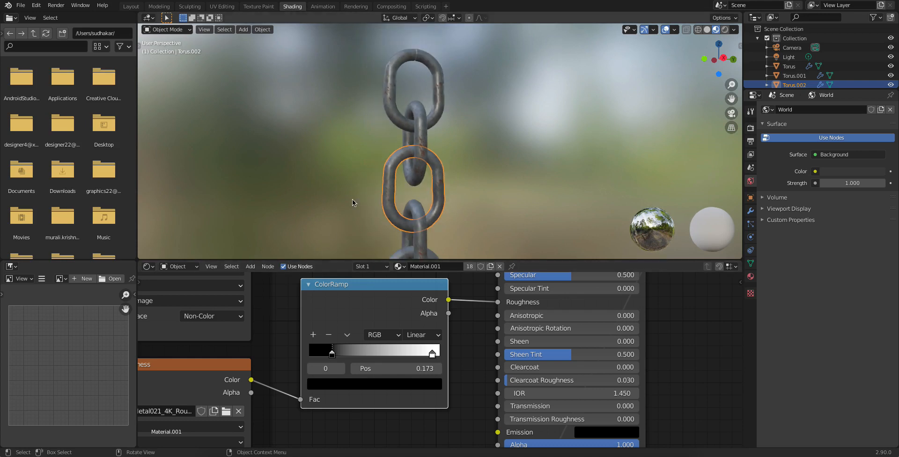
- Open the UV Editing workspace for the selected link and disable Scene World lighting in its rendered 3D view
{"action": "left_click", "coordinate": [221, 6]}
{"action": "mouse_move", "coordinate": [598, 246]}
{"action": "middle_mouse_down"}
{"action": "mouse_move", "coordinate": [589, 129]}
{"action": "mouse_move", "coordinate": [588, 431]}
{"action": "mouse_move", "coordinate": [528, 102]}
{"action": "mouse_move", "coordinate": [382, 115]}
{"action": "middle_mouse_up"}
{"action": "left_click", "coordinate": [735, 30]}
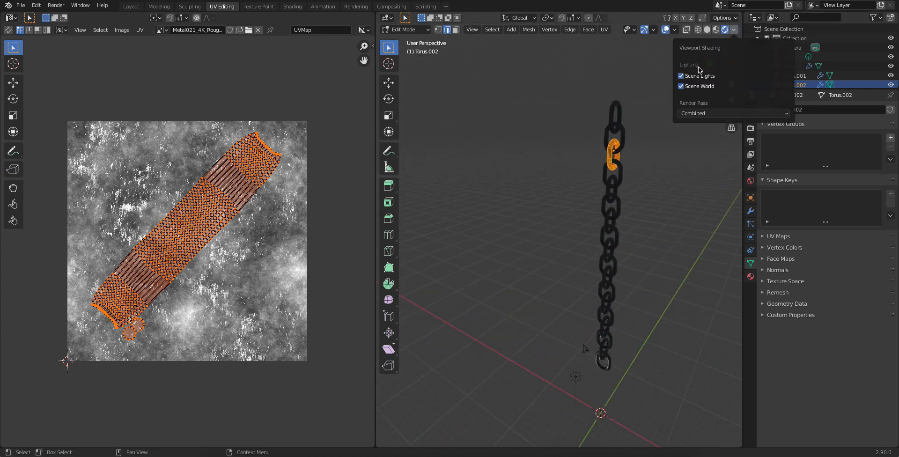
{"action": "left_click", "coordinate": [682, 89]}
{"action": "middle_click_drag", "start_coordinate": [546, 138], "coordinate": [703, 146]}
{"action": "scroll", "coordinate": [702, 147], "scroll_direction": "up", "scroll_amount": 3}
{"action": "middle_click_drag", "start_coordinate": [525, 149], "coordinate": [708, 253]}
{"action": "scroll", "coordinate": [575, 119], "scroll_direction": "up", "scroll_amount": 3}
{"action": "middle_click_drag", "start_coordinate": [528, 151], "coordinate": [696, 334], "text": "shift"}
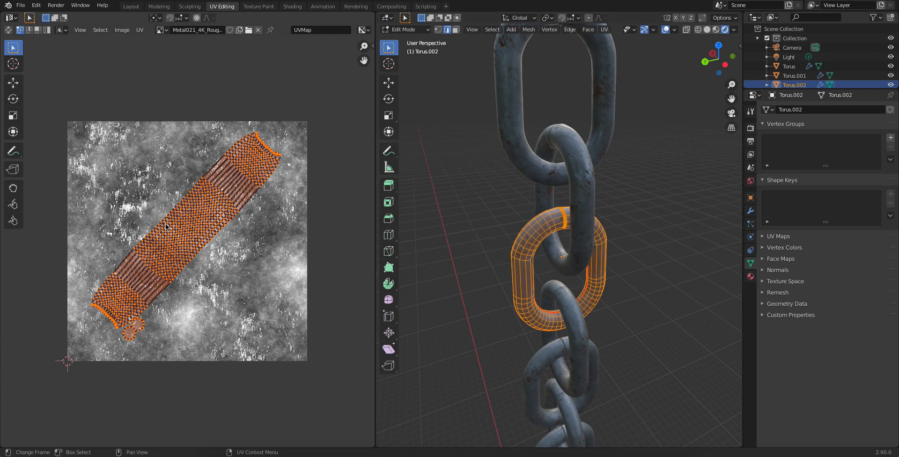
- Reposition the third link's UV islands, ending slightly left of where they started on the texture, to vary its rust pattern
{"action": "key", "text": "g"}
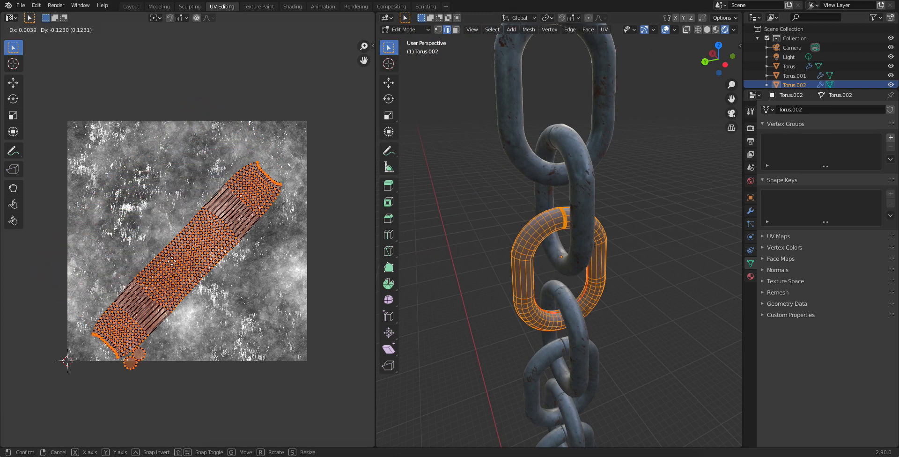
{"action": "left_click", "coordinate": [180, 243]}
{"action": "scroll", "coordinate": [538, 252], "scroll_direction": "up", "scroll_amount": 3}
{"action": "middle_click_drag", "start_coordinate": [539, 252], "coordinate": [485, 177]}
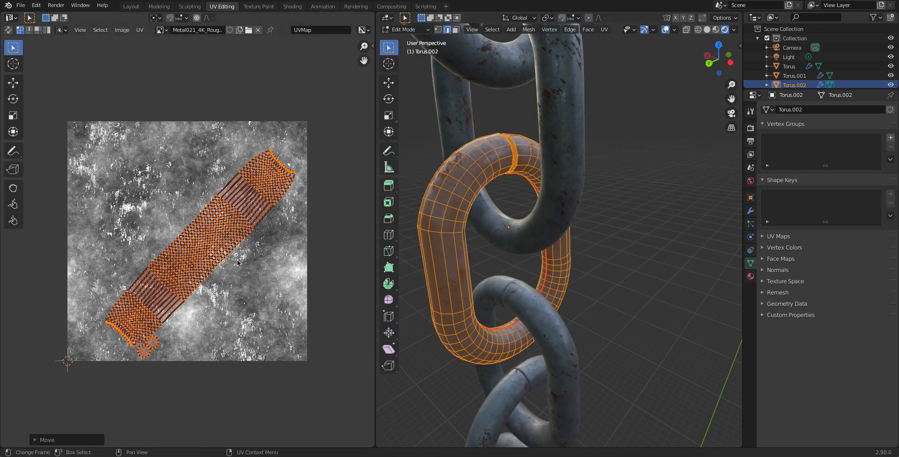
{"action": "key", "text": "g"}
{"action": "left_click", "coordinate": [204, 234]}
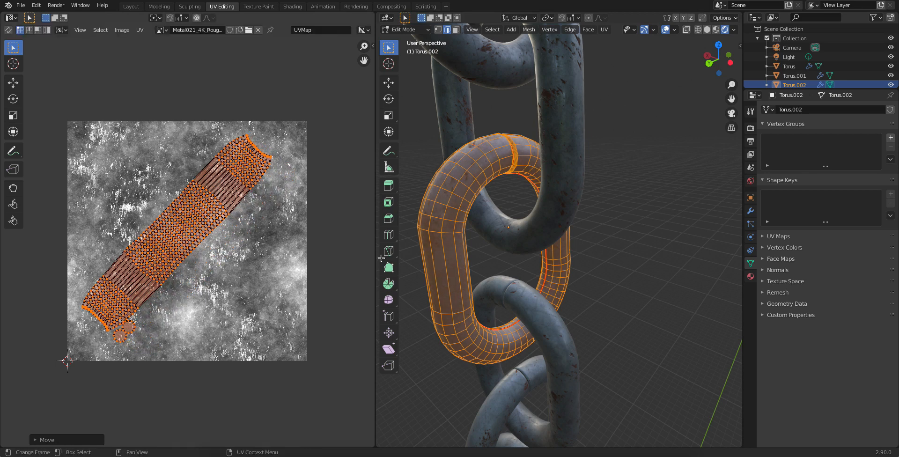
{"action": "scroll", "coordinate": [613, 254], "scroll_direction": "down", "scroll_amount": 3}
{"action": "scroll", "coordinate": [613, 254], "scroll_direction": "down", "scroll_amount": 2}
{"action": "middle_click_drag", "start_coordinate": [584, 286], "coordinate": [575, 238], "text": "shift"}
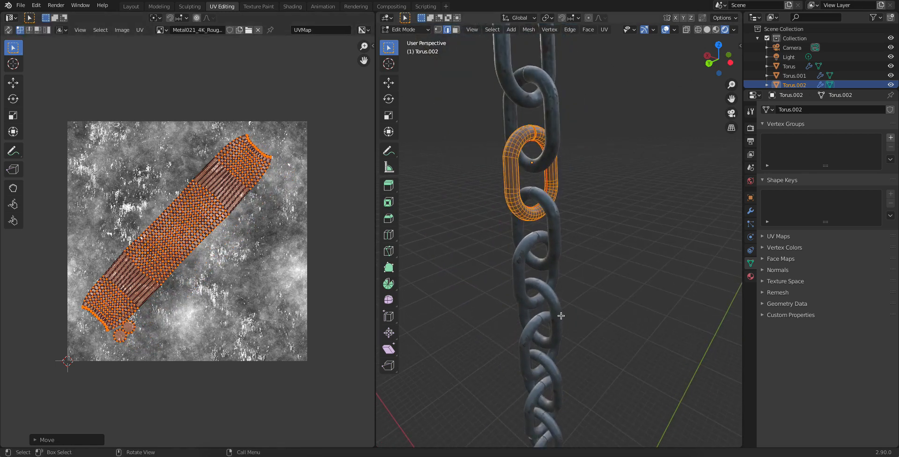
- Rotate the eighth link's UV islands clockwise to a shallower diagonal and move them to the lower part of the texture
{"action": "key", "text": "Tab"}
{"action": "left_click", "coordinate": [560, 374]}
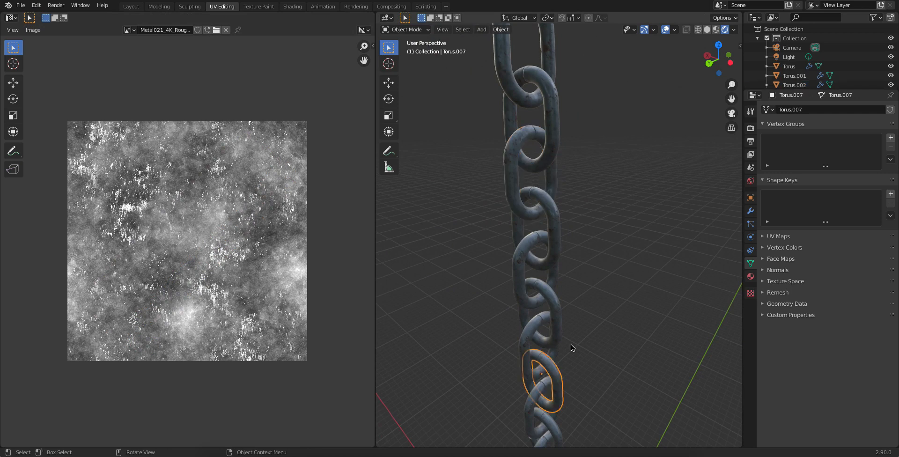
{"action": "key", "text": "Tab"}
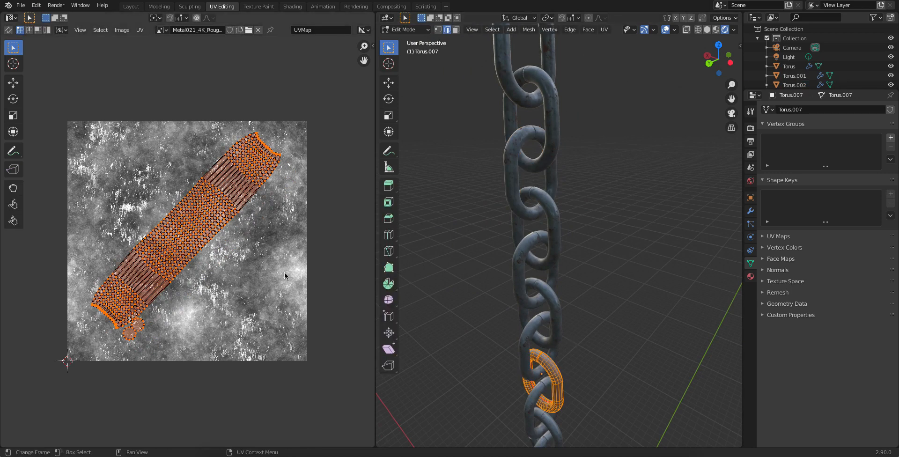
{"action": "key", "text": "g"}
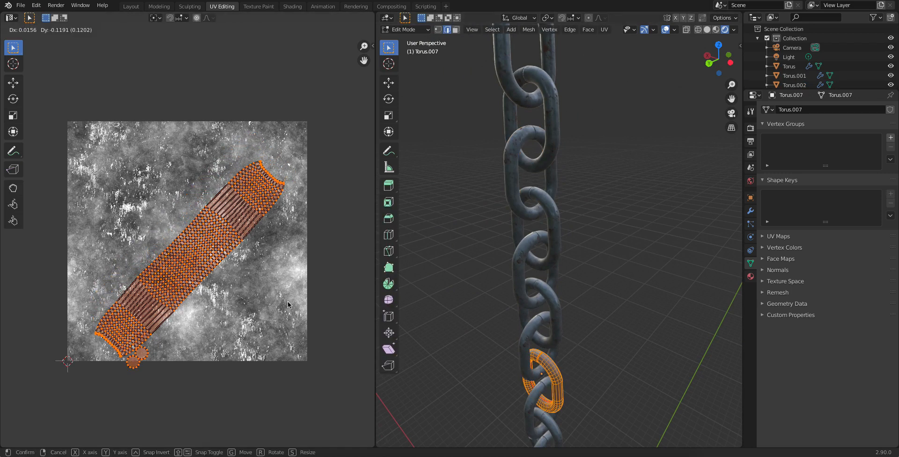
{"action": "left_click", "coordinate": [288, 305]}
{"action": "key", "text": "r"}
{"action": "left_click", "coordinate": [262, 360]}
{"action": "key", "text": "g"}
{"action": "left_click", "coordinate": [255, 361]}
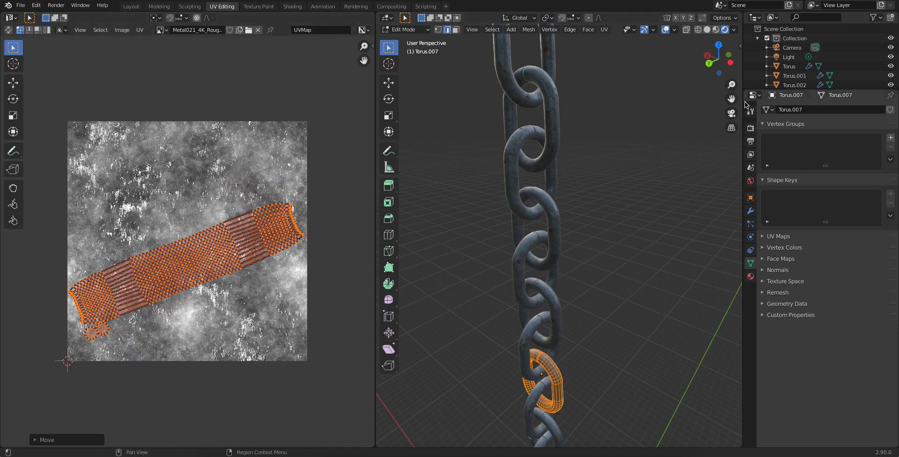
- Leave mesh editing of the eighth link and return to the Layout workspace with all links deselected
{"action": "scroll", "coordinate": [633, 158], "scroll_direction": "down", "scroll_amount": 5}
{"action": "left_click", "coordinate": [630, 162]}
{"action": "middle_click_drag", "start_coordinate": [624, 190], "coordinate": [595, 184]}
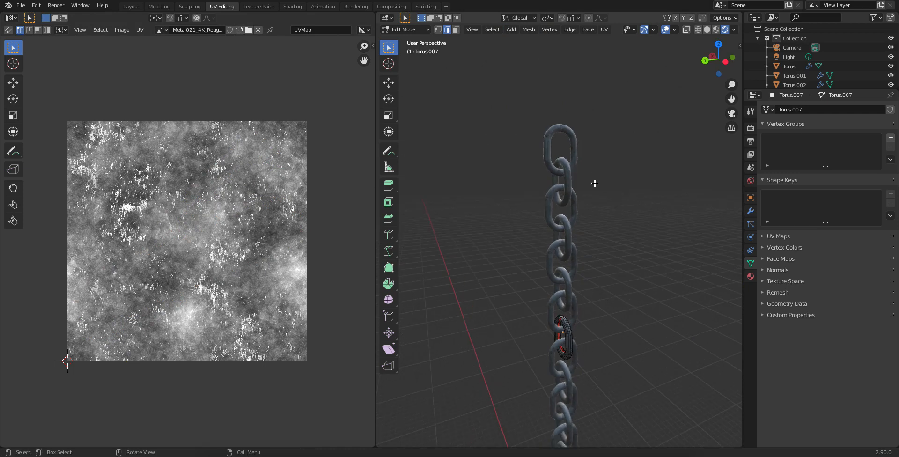
{"action": "key", "text": "Tab"}
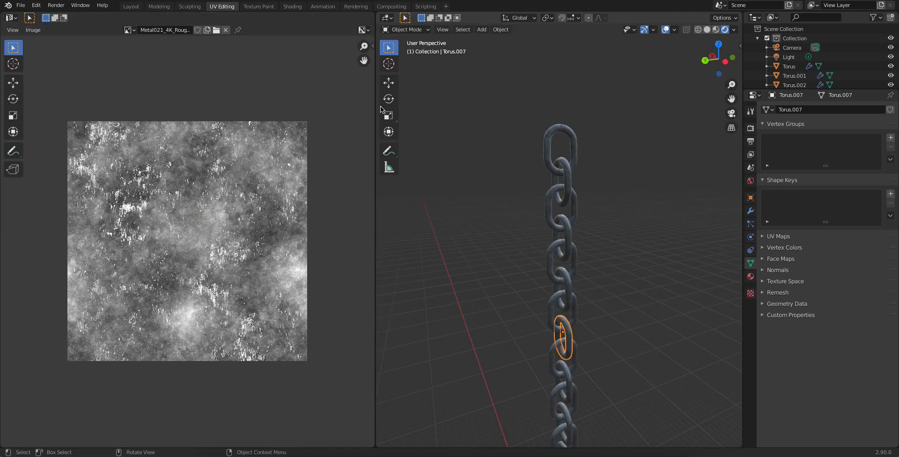
{"action": "left_click", "coordinate": [132, 6]}
{"action": "left_click", "coordinate": [589, 242]}
- Examine the rust pattern on the links up close and the whole chain from a distance
{"action": "middle_click_drag", "start_coordinate": [513, 289], "coordinate": [494, 132], "text": "shift"}
{"action": "scroll", "coordinate": [460, 133], "scroll_direction": "down", "scroll_amount": 4}
{"action": "middle_click_drag", "start_coordinate": [440, 140], "coordinate": [476, 141]}
{"action": "middle_click_drag", "start_coordinate": [490, 188], "coordinate": [417, 220], "text": "shift"}
{"action": "scroll", "coordinate": [417, 221], "scroll_direction": "up", "scroll_amount": 3}
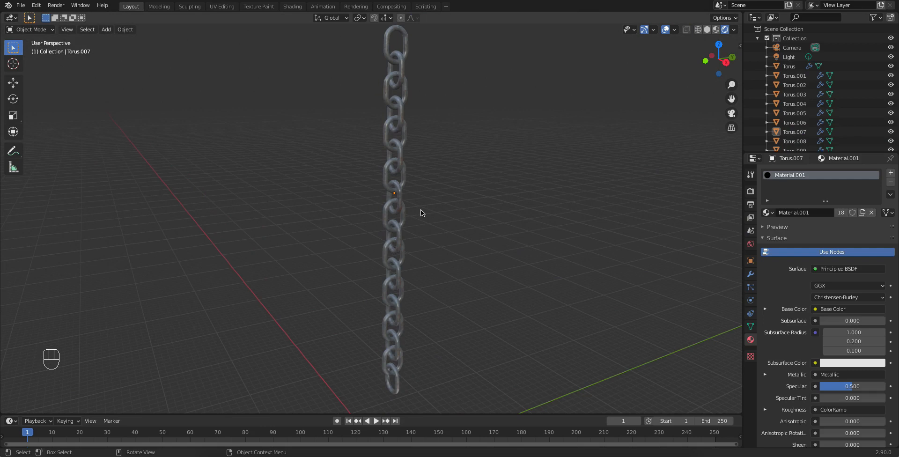
{"action": "scroll", "coordinate": [391, 192], "scroll_direction": "up", "scroll_amount": 6}
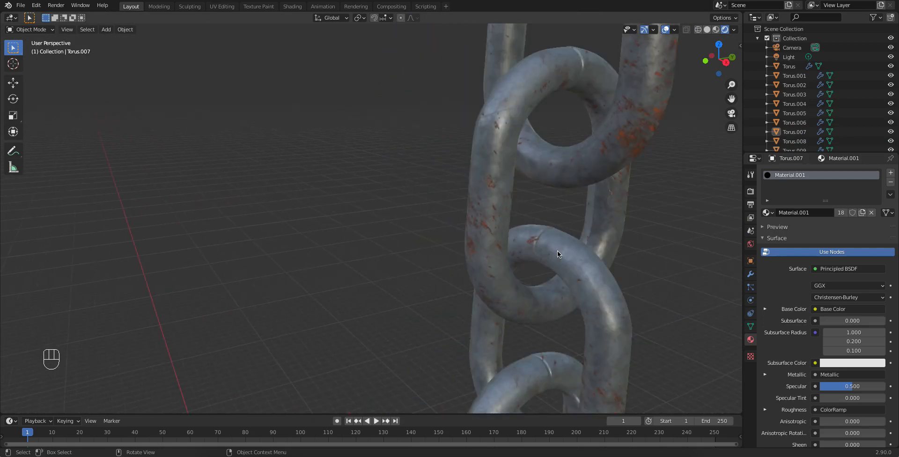
{"action": "scroll", "coordinate": [566, 138], "scroll_direction": "down", "scroll_amount": 10}
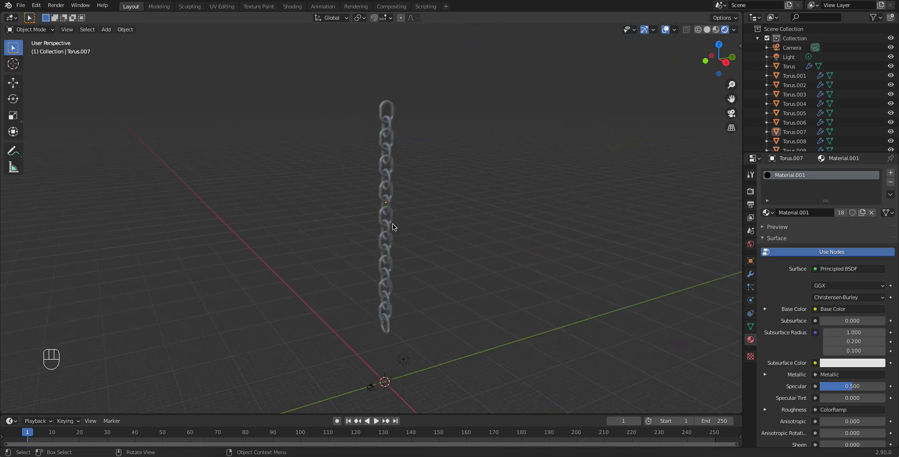
{"action": "middle_click_drag", "start_coordinate": [363, 196], "coordinate": [400, 188]}
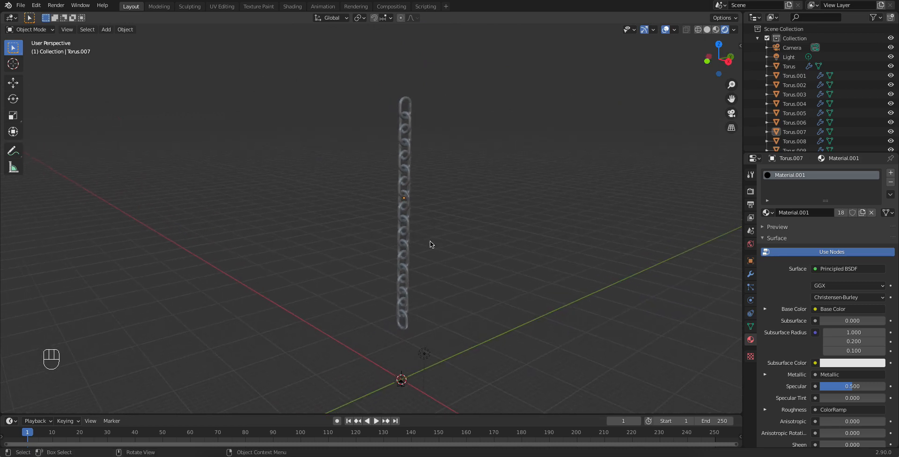
- Select all the chain links and add them to the simulation as active rigid bodies
{"action": "left_click_drag", "start_coordinate": [424, 324], "coordinate": [391, 93]}
{"action": "left_click", "coordinate": [127, 30]}
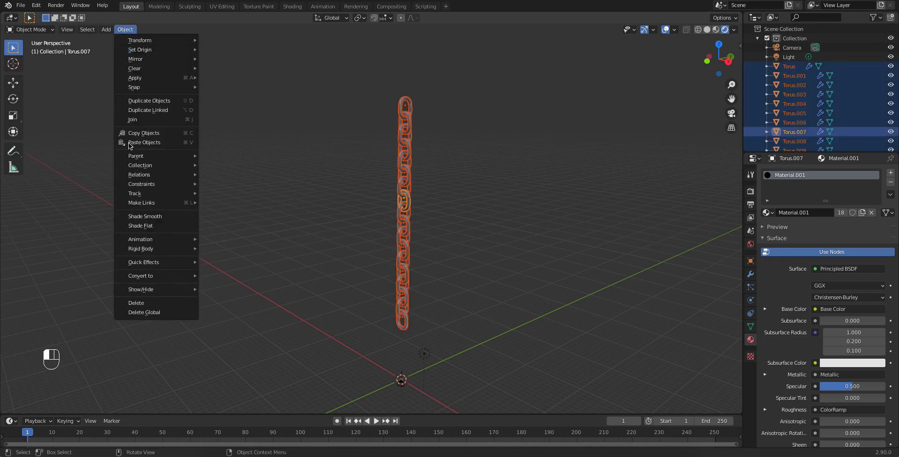
{"action": "mouse_move", "coordinate": [151, 256]}
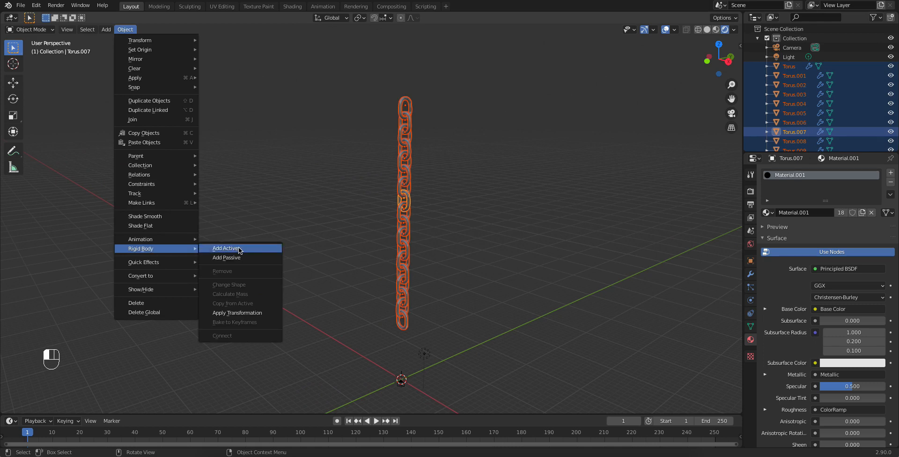
{"action": "left_click", "coordinate": [240, 251]}
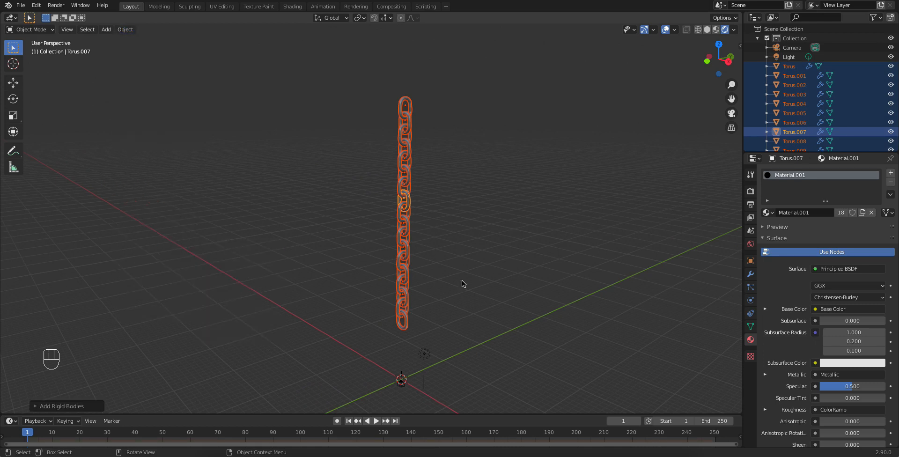
{"action": "left_click", "coordinate": [461, 280]}
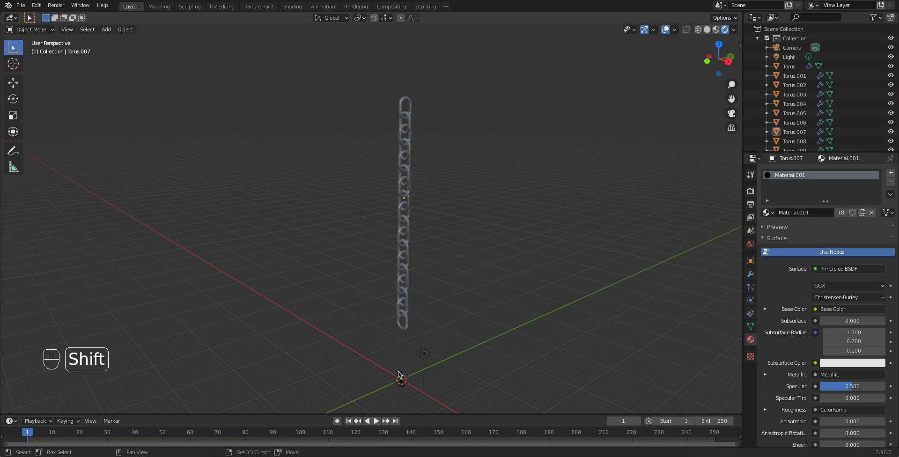
- Add a mesh plane at the origin beneath the chain and scale it up into a wide floor
{"action": "key", "text": "shift+a"}
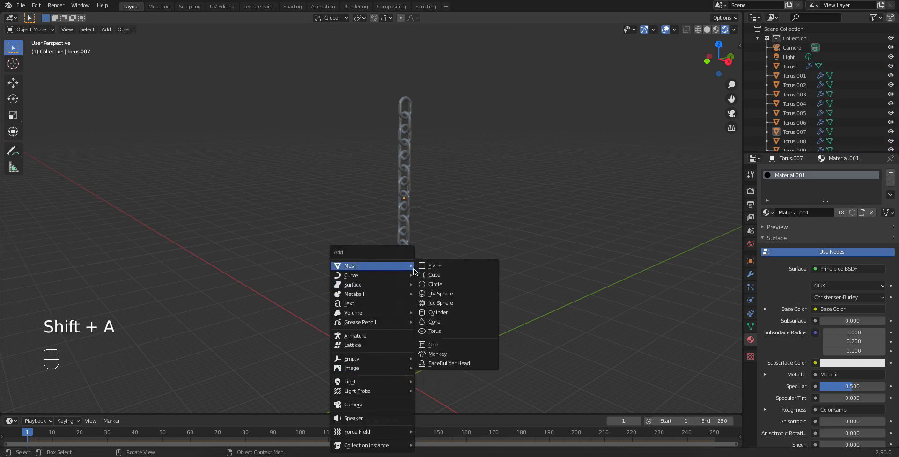
{"action": "left_click", "coordinate": [436, 268]}
{"action": "key", "text": "s"}
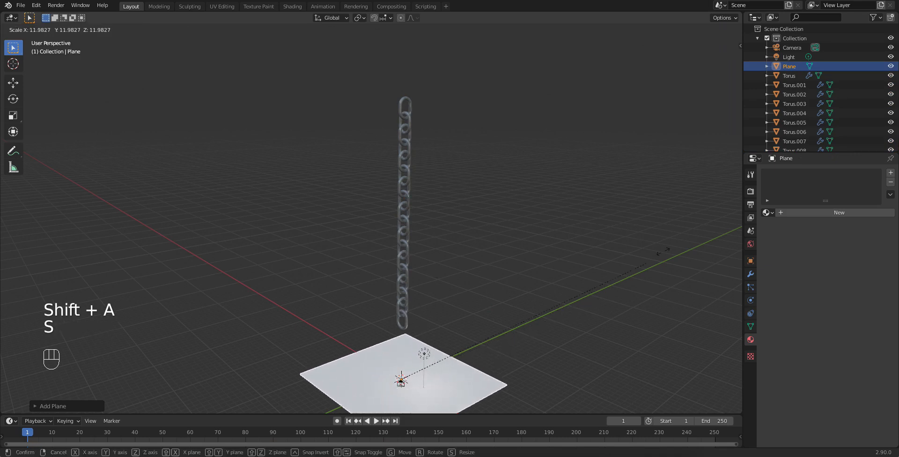
{"action": "left_click", "coordinate": [419, 257]}
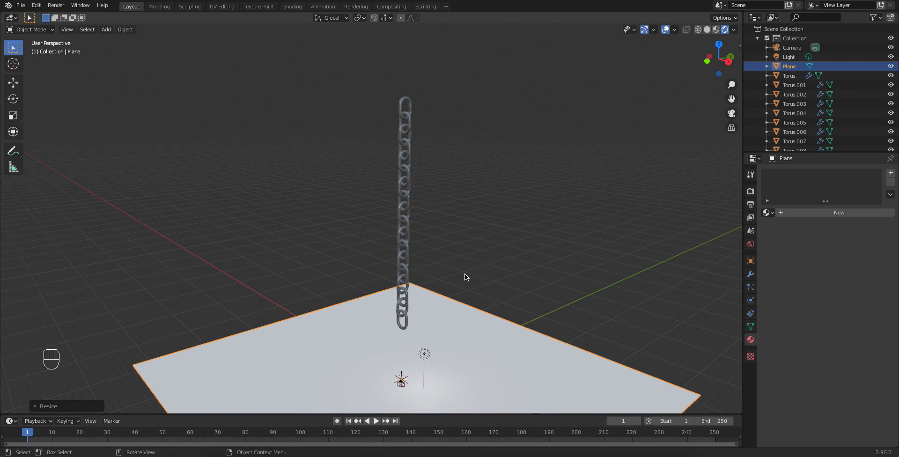
- Make the floor plane a passive rigid body and deselect it
{"action": "left_click", "coordinate": [126, 30]}
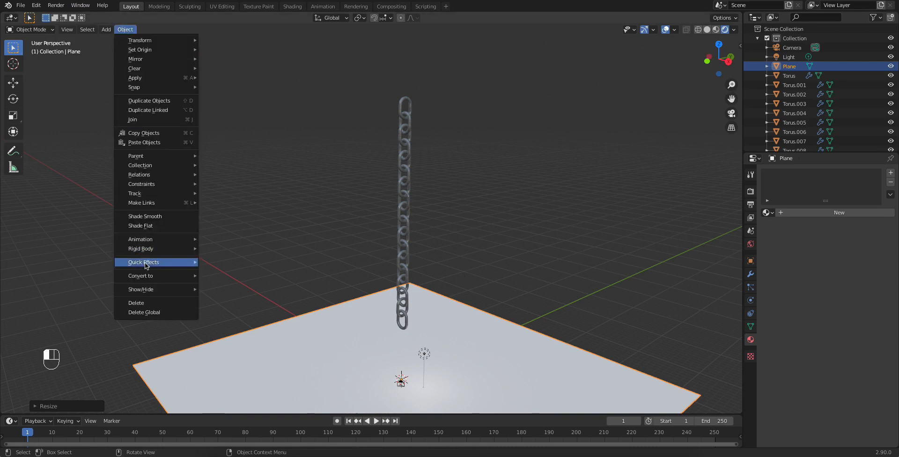
{"action": "mouse_move", "coordinate": [149, 260]}
{"action": "left_click", "coordinate": [234, 257]}
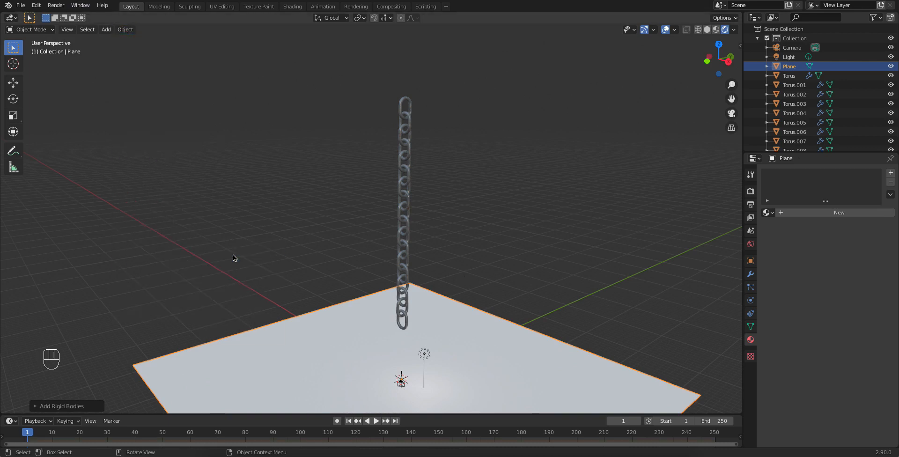
{"action": "left_click", "coordinate": [562, 287]}
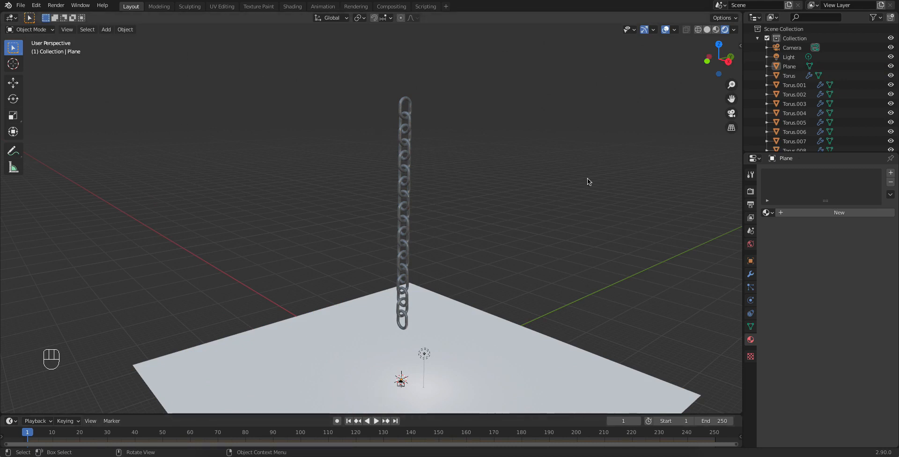
- Switch the viewport to solid shading, play the rigid body simulation, and rewind to frame 1
{"action": "left_click", "coordinate": [707, 30]}
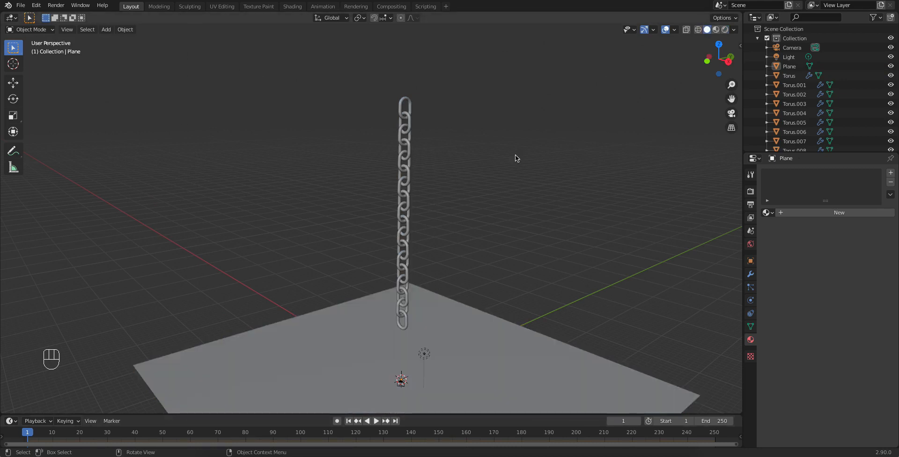
{"action": "left_click", "coordinate": [377, 422]}
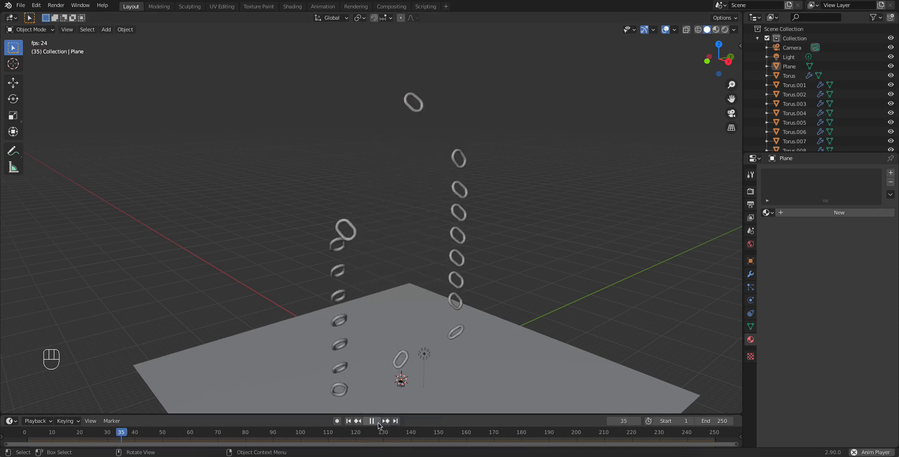
{"action": "left_click", "coordinate": [378, 422]}
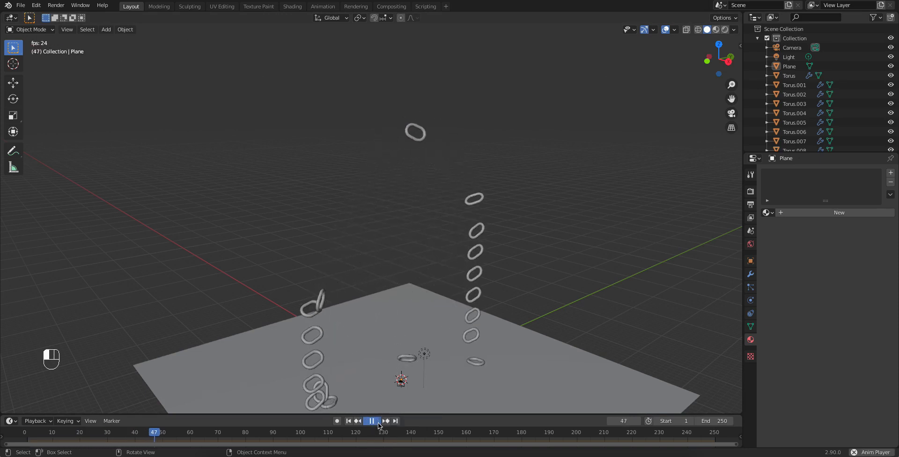
{"action": "left_click", "coordinate": [349, 422]}
- Set the rigid body collision shape of the chain's uppermost link to Mesh
{"action": "scroll", "coordinate": [425, 163], "scroll_direction": "up", "scroll_amount": 2}
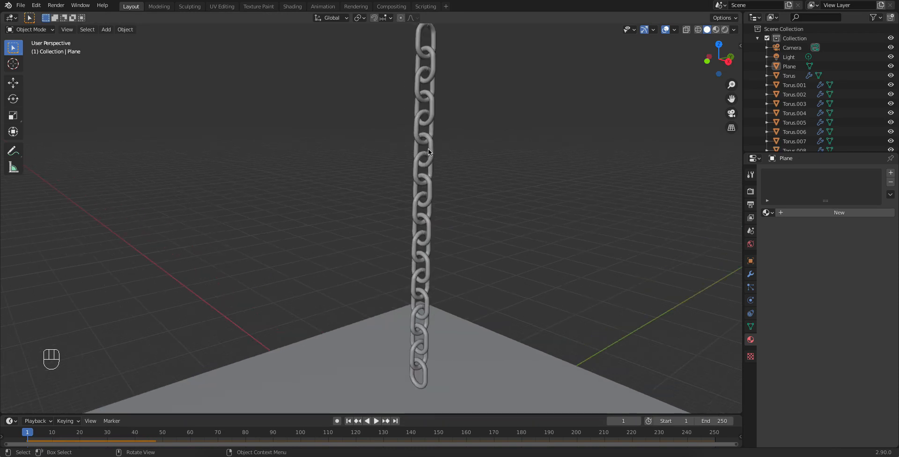
{"action": "scroll", "coordinate": [439, 89], "scroll_direction": "down", "scroll_amount": 1}
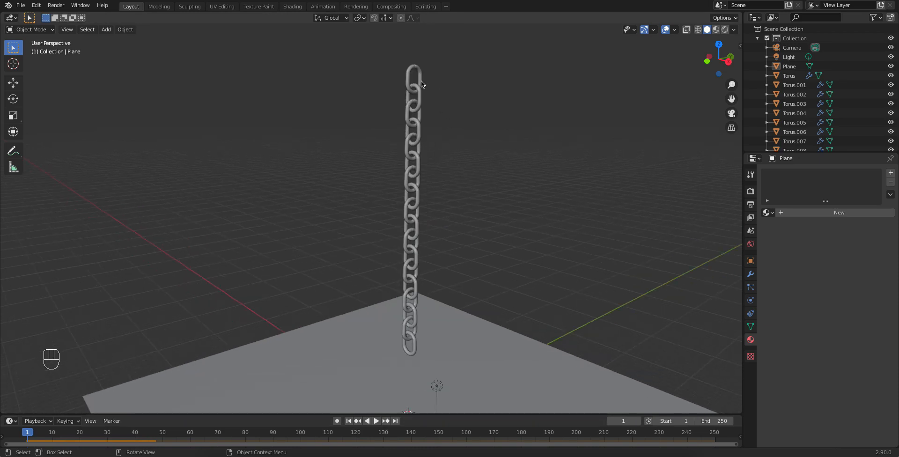
{"action": "left_click", "coordinate": [420, 81]}
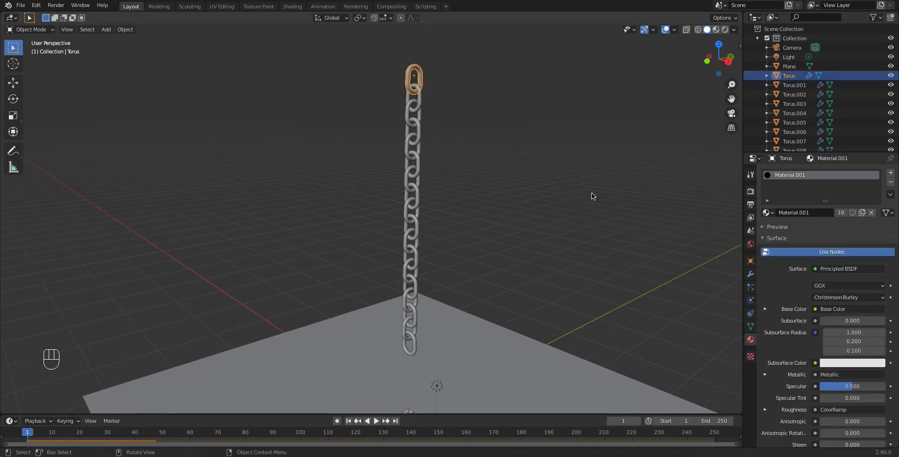
{"action": "left_click", "coordinate": [750, 300]}
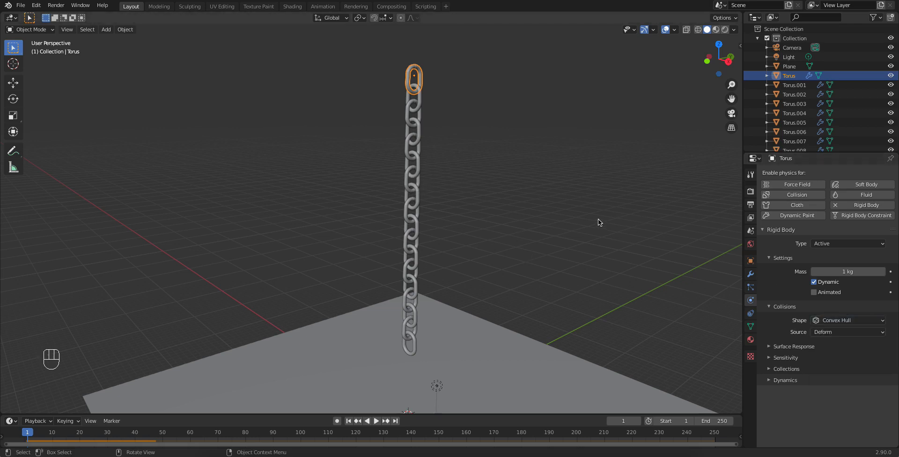
{"action": "left_click", "coordinate": [828, 320]}
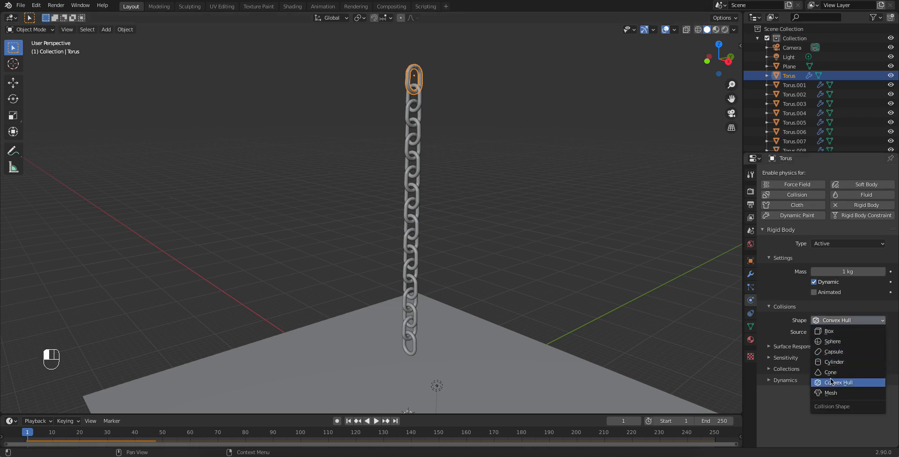
{"action": "left_click", "coordinate": [832, 394]}
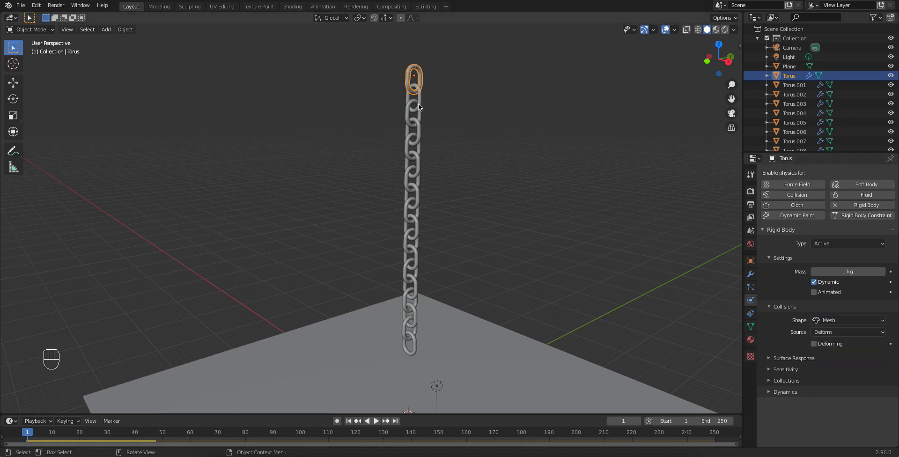
- Set the rigid body collision shape of the second and third links from the chain's upper end to Mesh
{"action": "left_click", "coordinate": [418, 106]}
{"action": "left_click", "coordinate": [823, 321]}
{"action": "left_click", "coordinate": [831, 392]}
{"action": "left_click", "coordinate": [833, 321]}
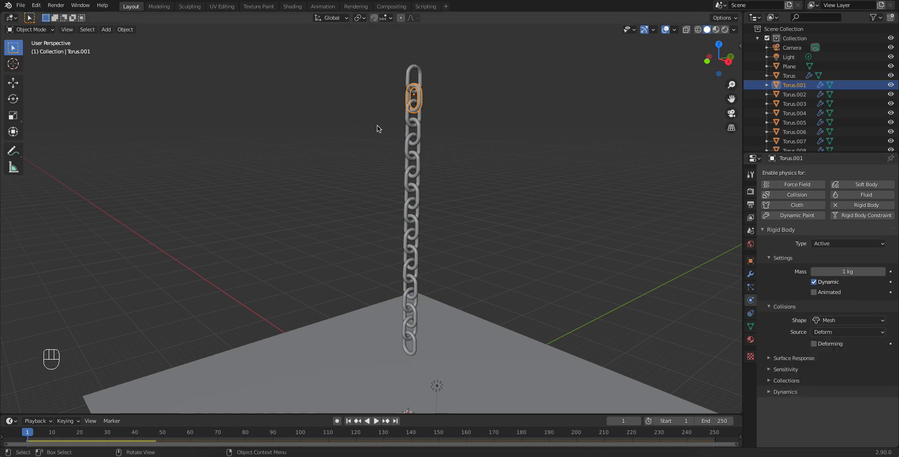
{"action": "left_click", "coordinate": [418, 122]}
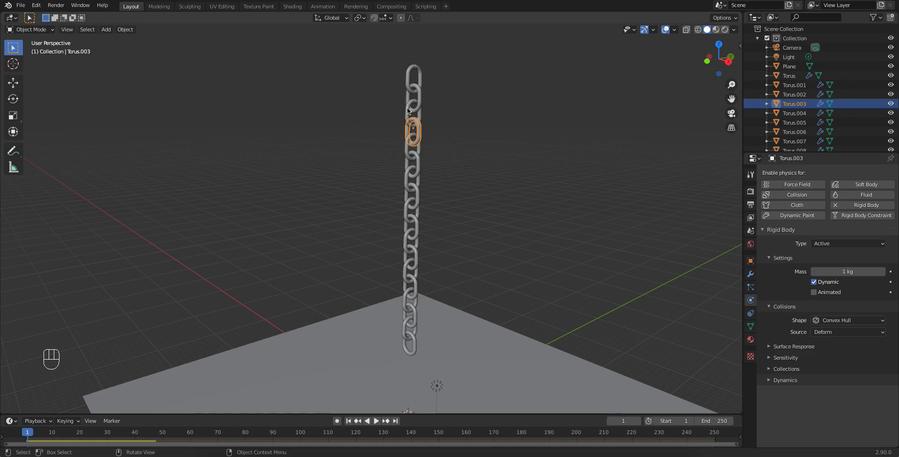
{"action": "left_click", "coordinate": [420, 117]}
{"action": "left_click", "coordinate": [834, 320]}
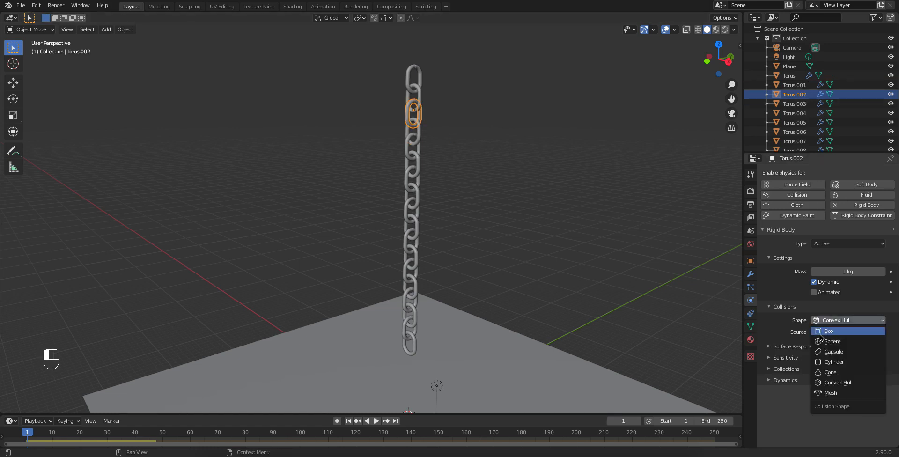
{"action": "left_click", "coordinate": [828, 391]}
- Deselect the links and play the simulation to check how the links with Mesh collision shapes behave
{"action": "left_click", "coordinate": [451, 265]}
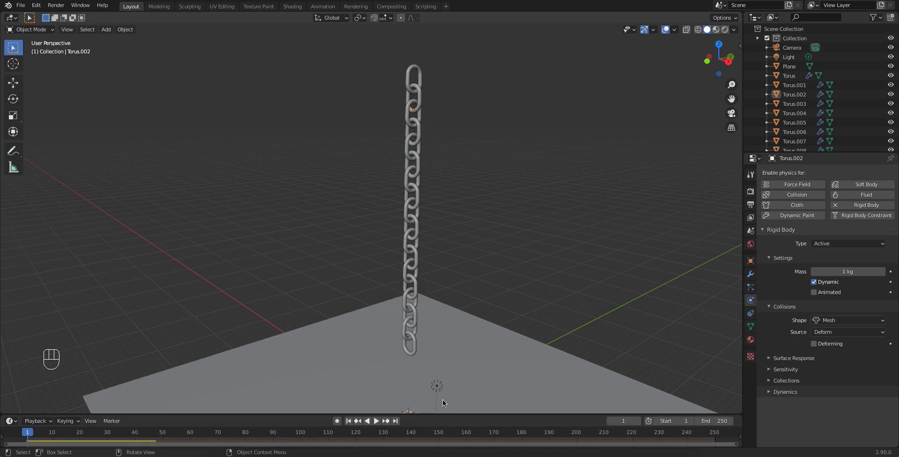
{"action": "left_click", "coordinate": [377, 420]}
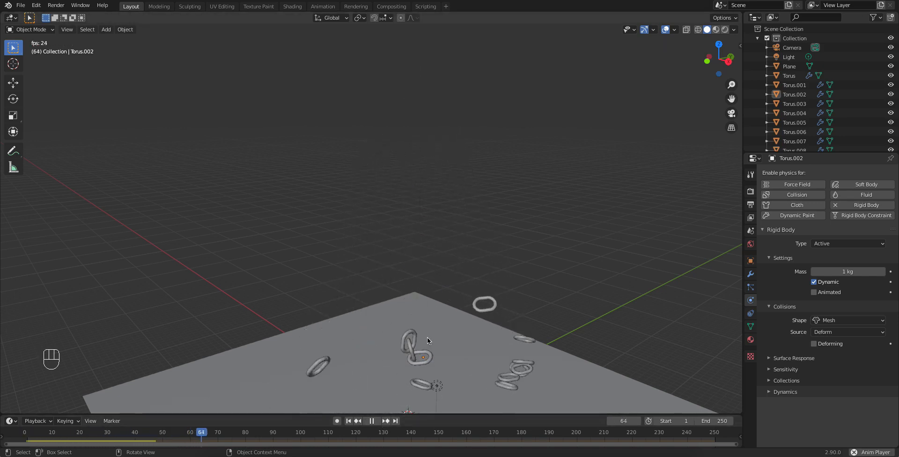
{"action": "left_click", "coordinate": [371, 420]}
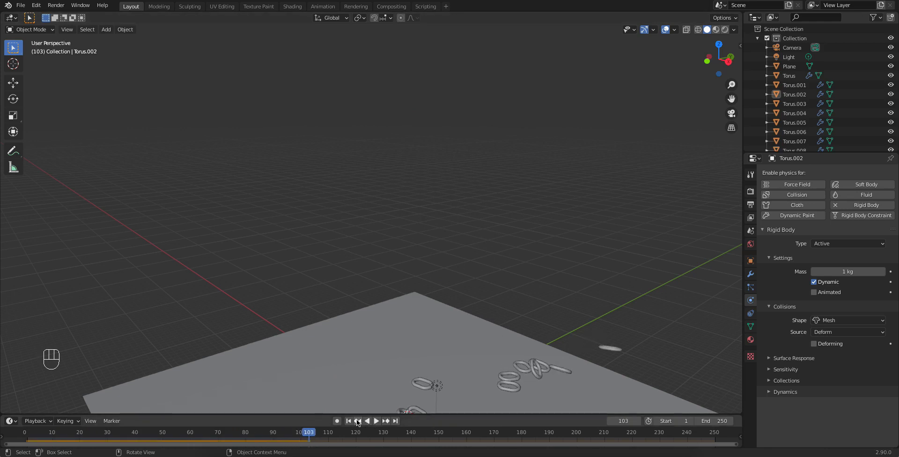
- Set the collision shape of the remaining links down to the lowest to Mesh, then play the simulation and rewind to frame 1
{"action": "left_click", "coordinate": [349, 421]}
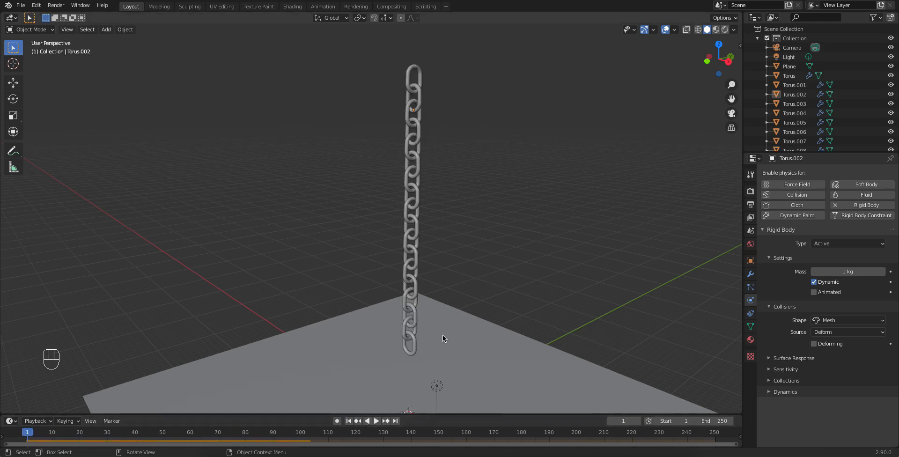
{"action": "middle_click_drag", "start_coordinate": [433, 277], "coordinate": [453, 250]}
{"action": "key", "text": "ctrl+z"}
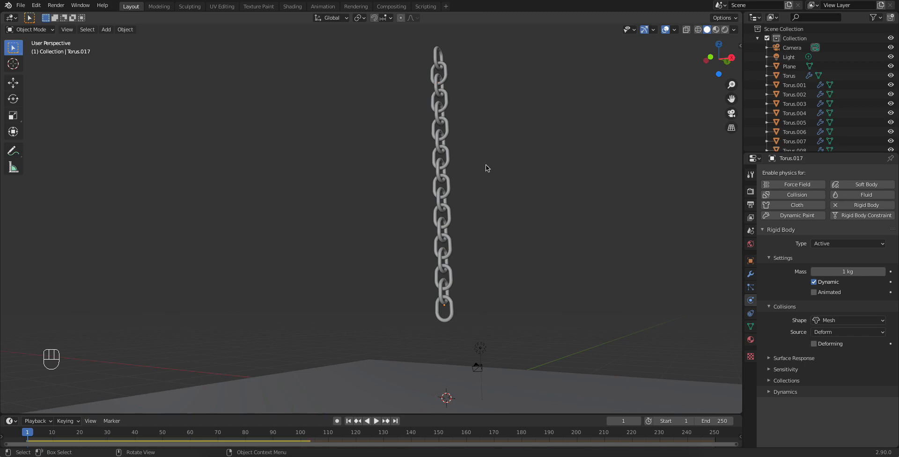
{"action": "middle_click_drag", "start_coordinate": [516, 110], "coordinate": [473, 149]}
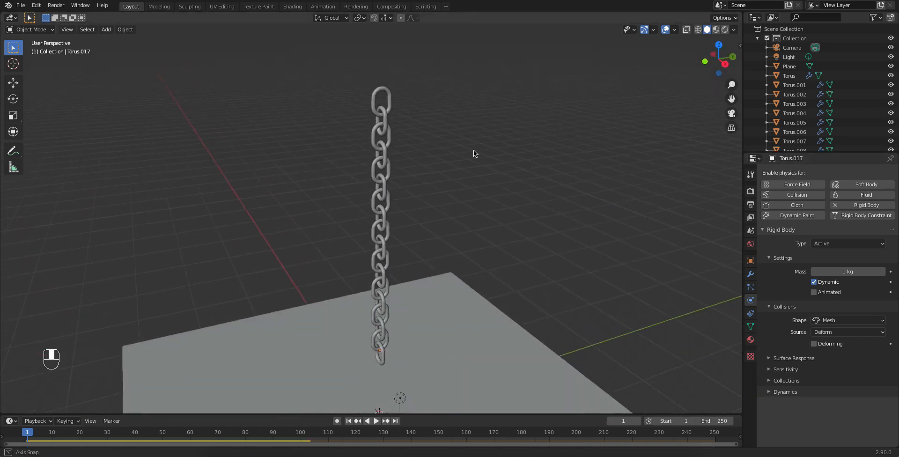
{"action": "left_click", "coordinate": [377, 421]}
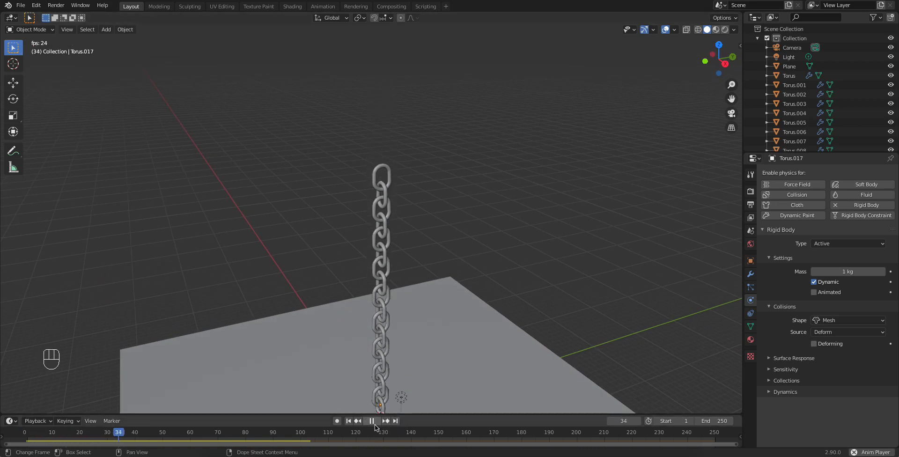
{"action": "left_click", "coordinate": [349, 421]}
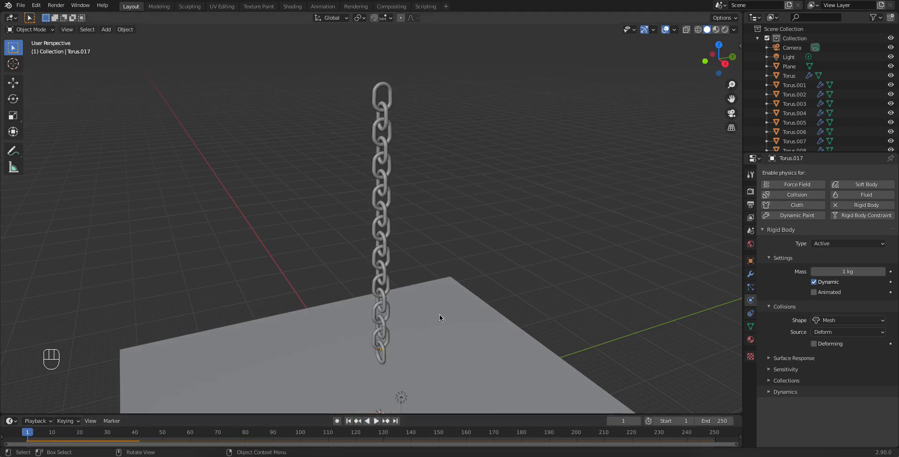
- Turn off Dynamic for the chain's uppermost link and play the simulation with the chain hanging from it, pausing around frame 158
{"action": "left_click", "coordinate": [386, 87]}
{"action": "left_click", "coordinate": [814, 282]}
{"action": "middle_click_drag", "start_coordinate": [422, 66], "coordinate": [411, 211]}
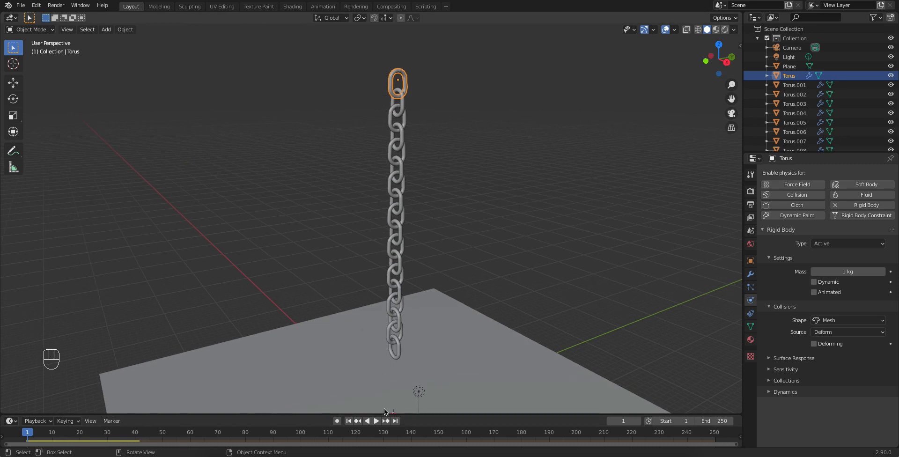
{"action": "left_click", "coordinate": [377, 420]}
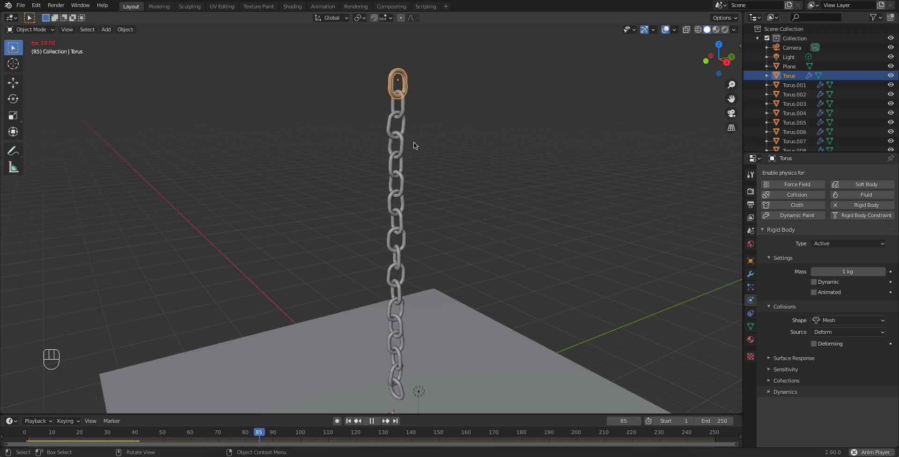
{"action": "scroll", "coordinate": [414, 145], "scroll_direction": "up", "scroll_amount": 8}
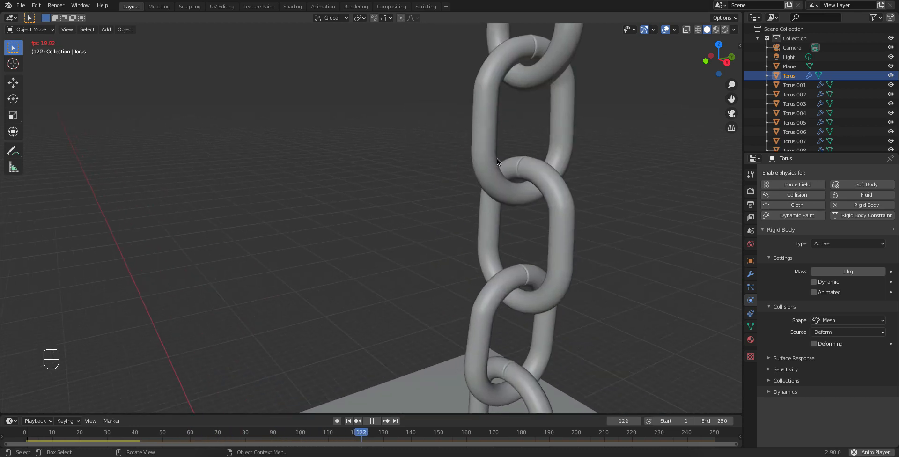
{"action": "key", "text": "space"}
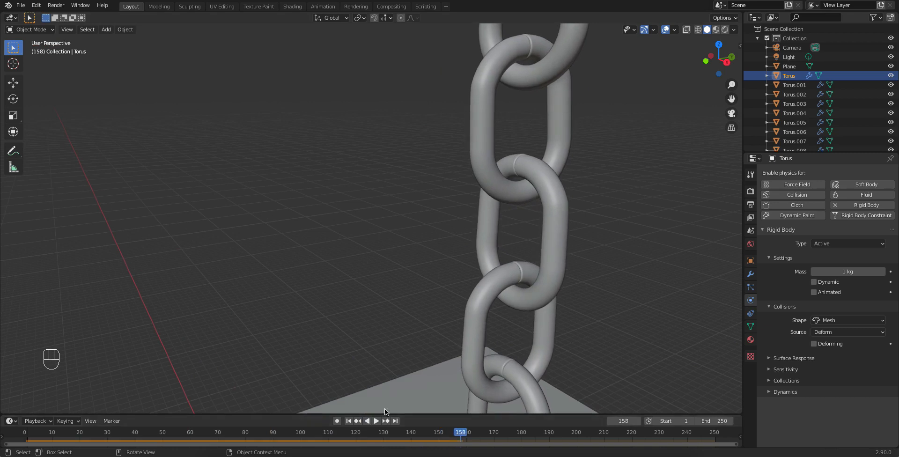
- Examine the contact points between the hanging links up close for gaps or overlaps
{"action": "middle_click_drag", "start_coordinate": [547, 274], "coordinate": [457, 274], "text": "shift"}
{"action": "scroll", "coordinate": [473, 243], "scroll_direction": "up", "scroll_amount": 5}
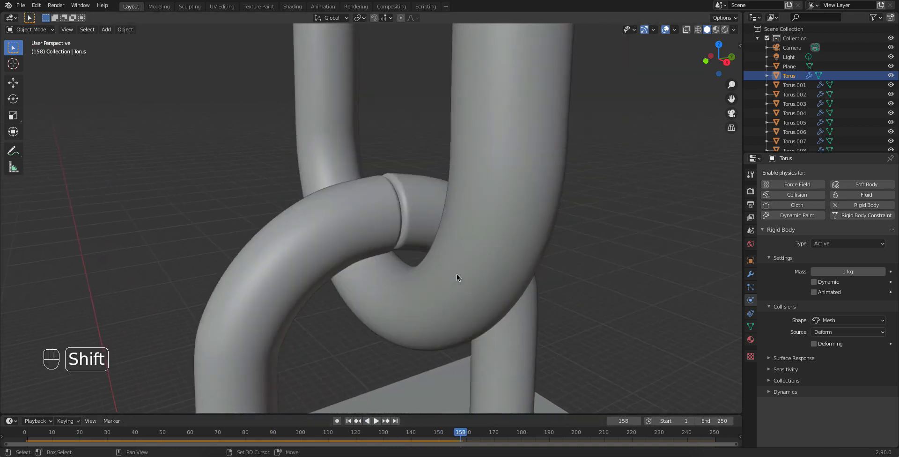
{"action": "scroll", "coordinate": [478, 269], "scroll_direction": "down", "scroll_amount": 5}
{"action": "scroll", "coordinate": [465, 269], "scroll_direction": "up", "scroll_amount": 5}
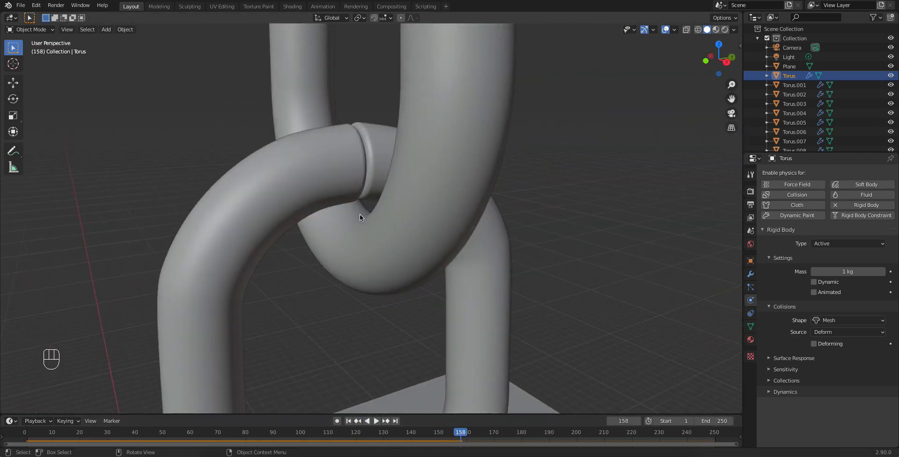
{"action": "scroll", "coordinate": [361, 211], "scroll_direction": "down", "scroll_amount": 8}
{"action": "middle_click_drag", "start_coordinate": [408, 206], "coordinate": [390, 52], "text": "shift"}
{"action": "scroll", "coordinate": [312, 267], "scroll_direction": "up", "scroll_amount": 4}
{"action": "middle_click_drag", "start_coordinate": [337, 219], "coordinate": [398, 113], "text": "shift"}
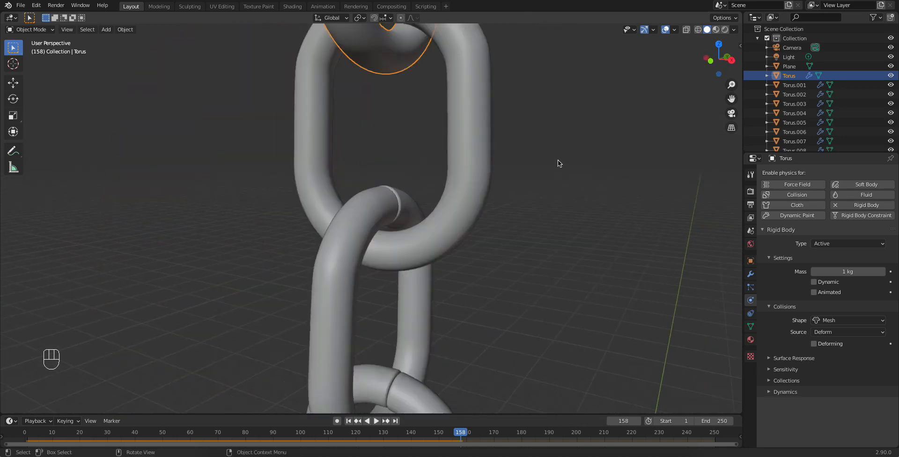
{"action": "scroll", "coordinate": [558, 161], "scroll_direction": "down", "scroll_amount": 7}
{"action": "middle_click_drag", "start_coordinate": [506, 160], "coordinate": [491, 84], "text": "shift"}
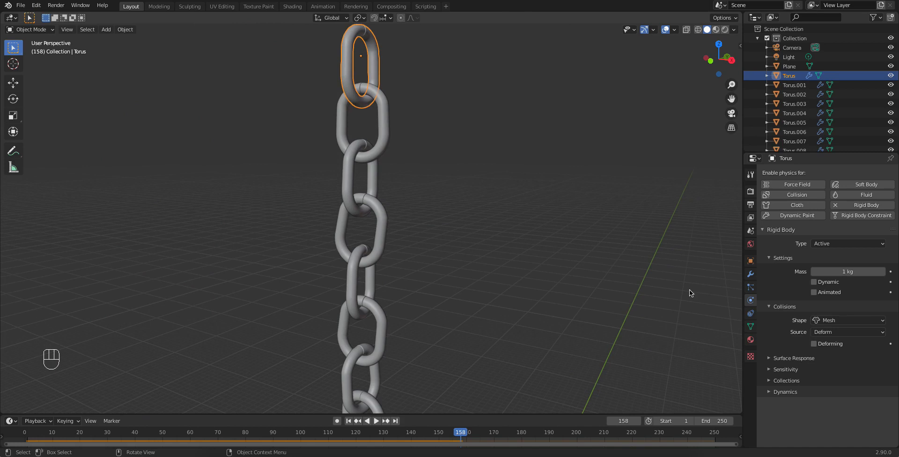
- Set the rigid body collision margin of the second and third links from the chain's upper end to 0 m
{"action": "left_click", "coordinate": [383, 109]}
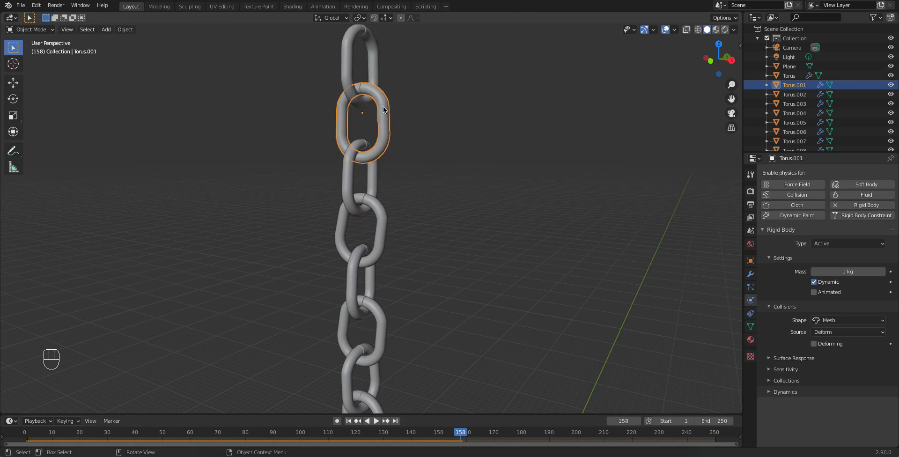
{"action": "left_click", "coordinate": [790, 357]}
{"action": "left_click", "coordinate": [779, 396]}
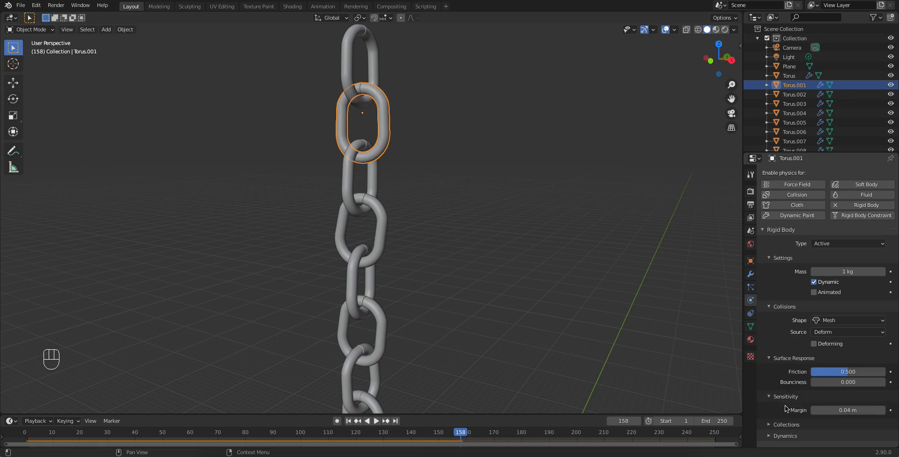
{"action": "left_click_drag", "start_coordinate": [846, 411], "coordinate": [829, 412]}
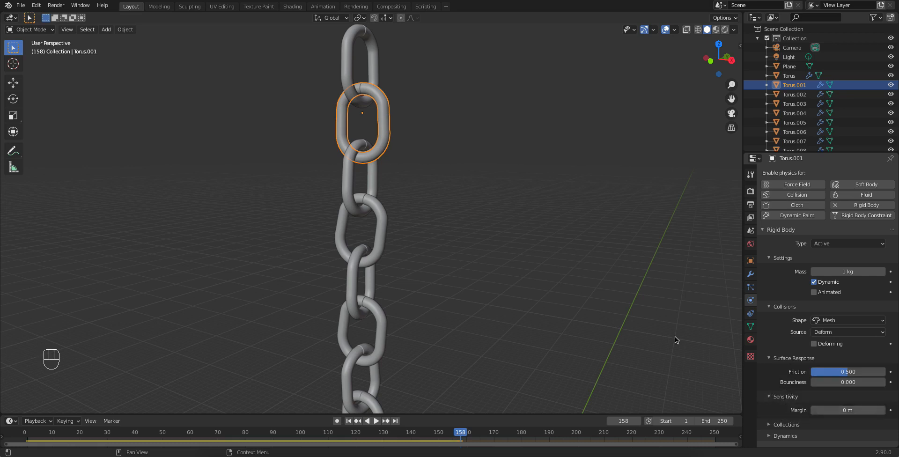
{"action": "left_click", "coordinate": [382, 173]}
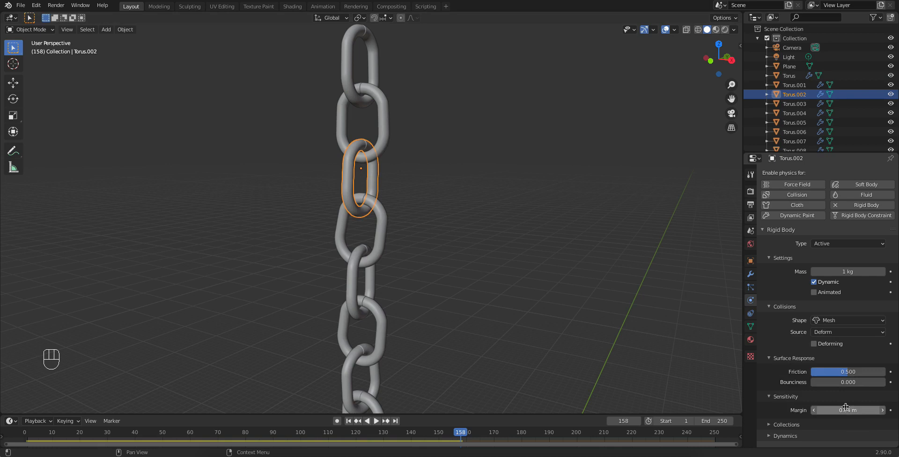
{"action": "left_click", "coordinate": [521, 209]}
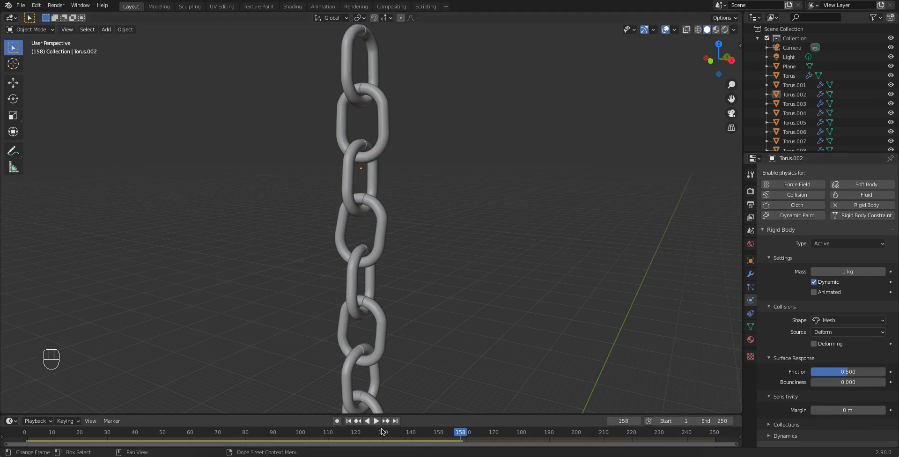
- Replay the simulation from frame 1, examine how closely the links with zero margin touch, and rewind
{"action": "left_click", "coordinate": [348, 421]}
{"action": "left_click", "coordinate": [376, 420]}
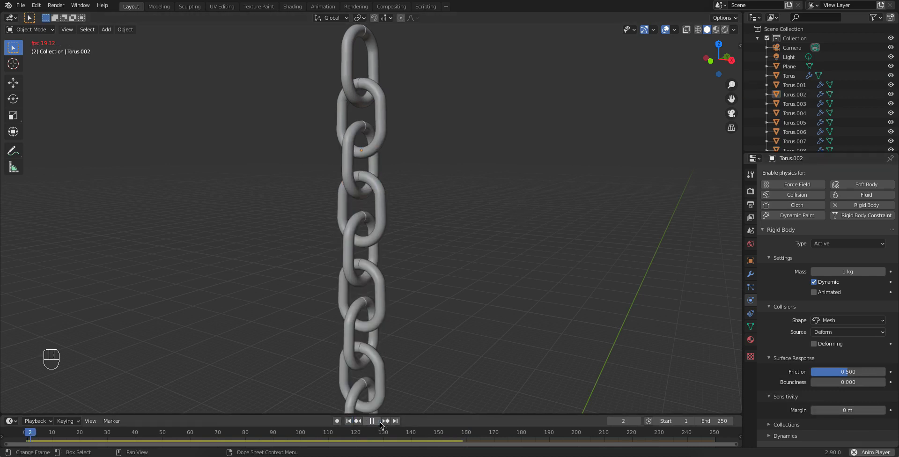
{"action": "scroll", "coordinate": [381, 159], "scroll_direction": "up", "scroll_amount": 5}
{"action": "scroll", "coordinate": [380, 160], "scroll_direction": "up", "scroll_amount": 4}
{"action": "mouse_move", "coordinate": [380, 159]}
{"action": "middle_mouse_down", "text": "shift"}
{"action": "mouse_move", "coordinate": [386, 239]}
{"action": "mouse_move", "coordinate": [375, 170]}
{"action": "middle_mouse_up", "text": "shift"}
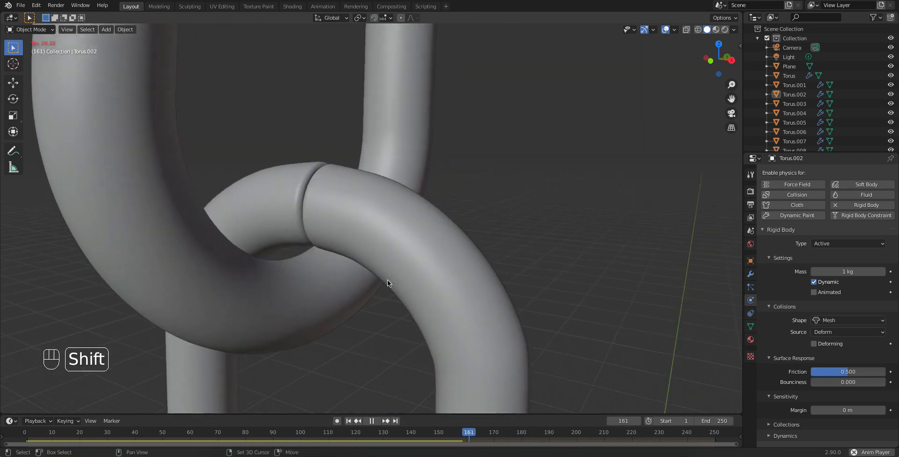
{"action": "scroll", "coordinate": [447, 190], "scroll_direction": "down", "scroll_amount": 6}
{"action": "middle_click_drag", "start_coordinate": [463, 161], "coordinate": [457, 156]}
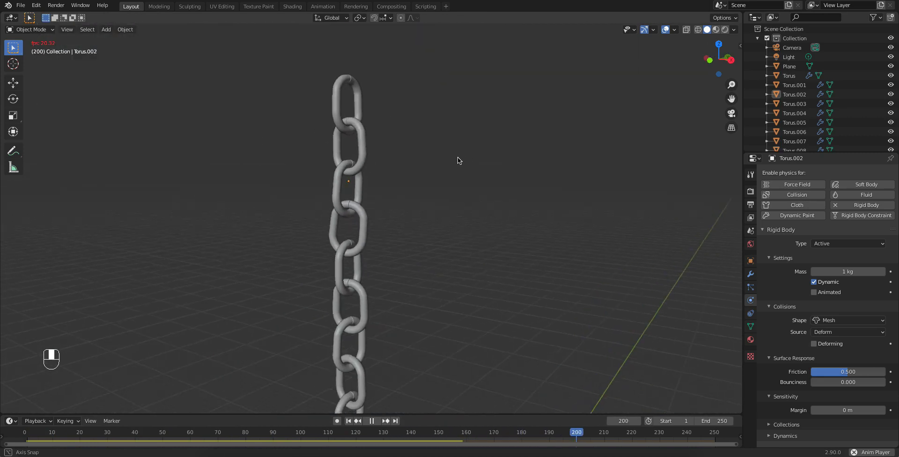
{"action": "left_click", "coordinate": [371, 420]}
{"action": "left_click", "coordinate": [348, 421]}
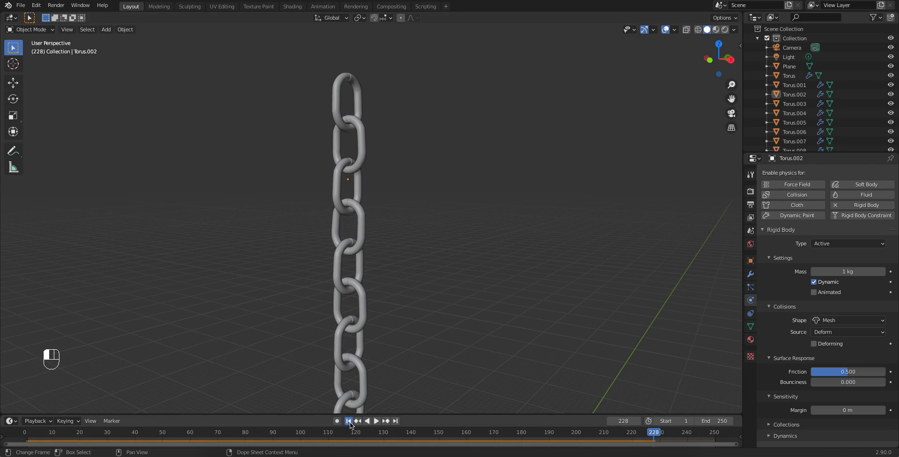
- Set the collision margin of the remaining links, from the fourth down to the lowest, to 0 m
{"action": "middle_click_drag", "start_coordinate": [418, 121], "coordinate": [403, 128]}
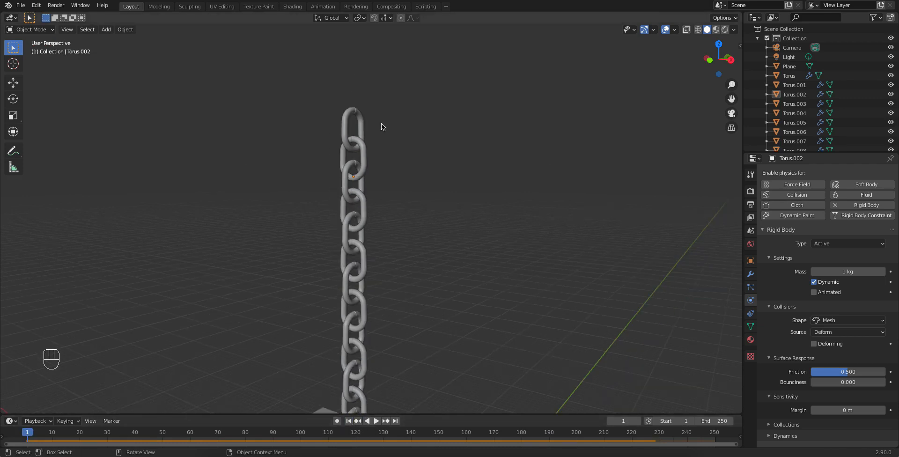
{"action": "middle_click_drag", "start_coordinate": [392, 227], "coordinate": [389, 166], "text": "shift"}
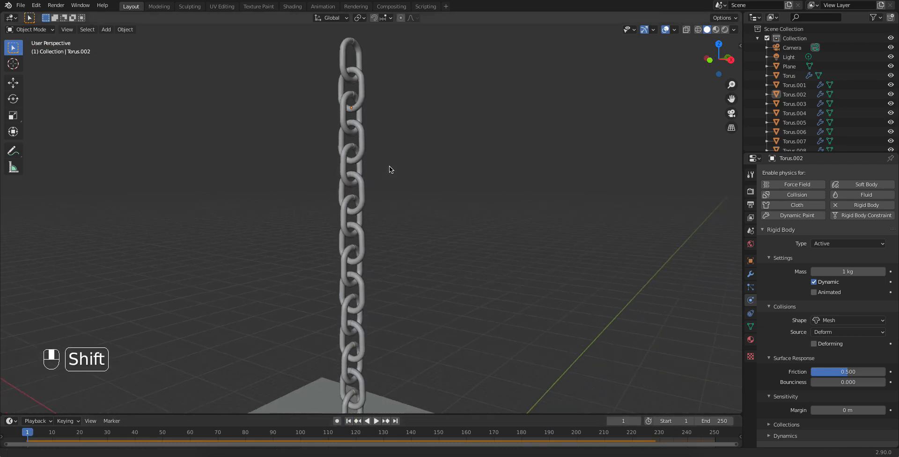
{"action": "left_click", "coordinate": [360, 139]}
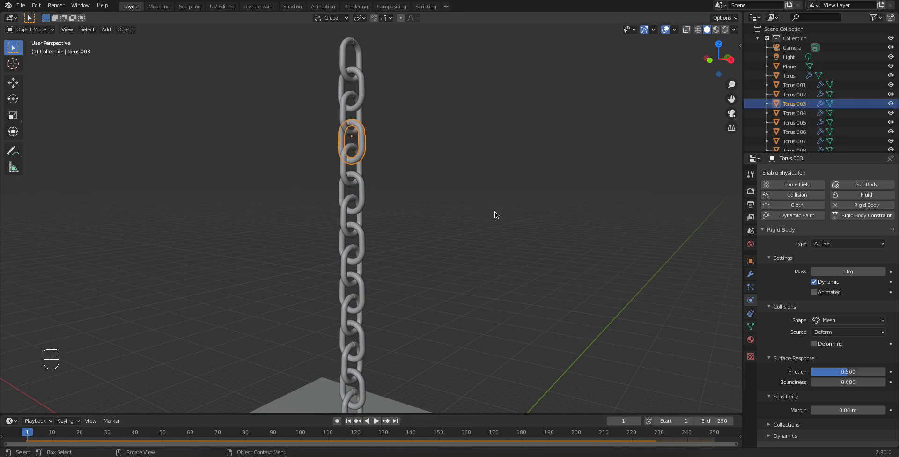
{"action": "scroll", "coordinate": [470, 290], "scroll_direction": "down", "scroll_amount": 3}
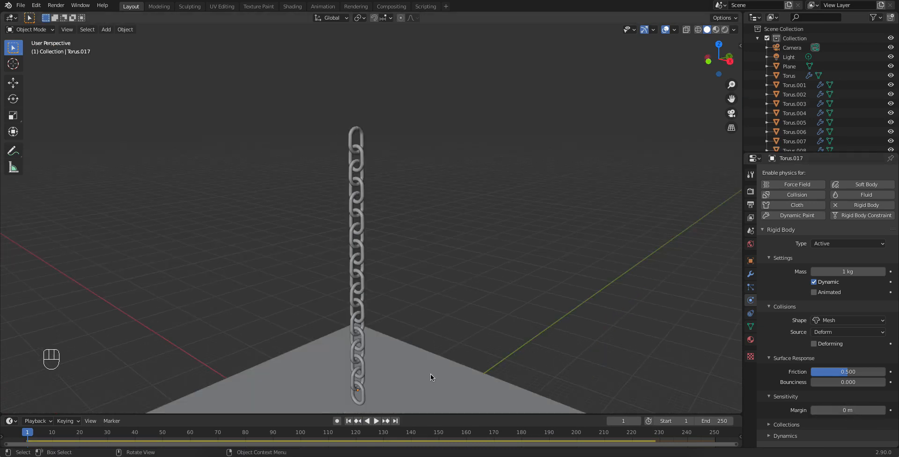
- Play the simulation to check how the hanging chain behaves with zero collision margins, then rewind to frame 1
{"action": "left_click", "coordinate": [376, 421]}
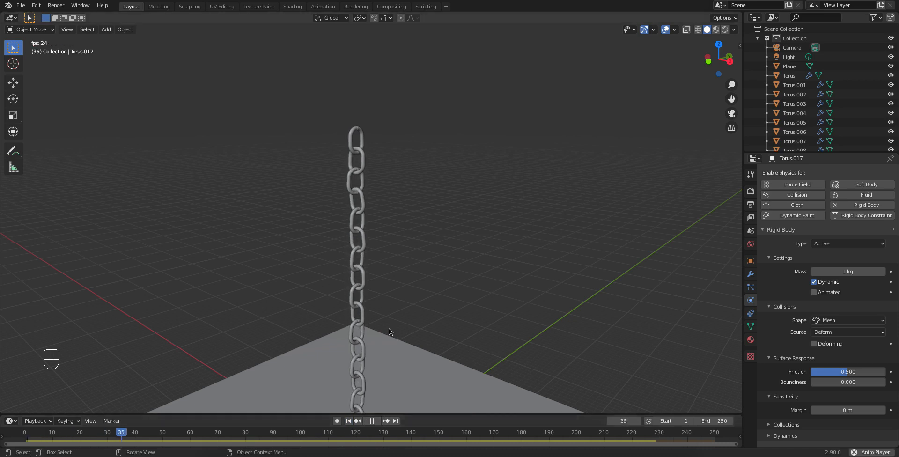
{"action": "middle_click_drag", "start_coordinate": [401, 302], "coordinate": [373, 337]}
{"action": "left_click", "coordinate": [372, 421]}
{"action": "left_click", "coordinate": [349, 420]}
{"action": "middle_click_drag", "start_coordinate": [386, 233], "coordinate": [398, 212], "text": "shift"}
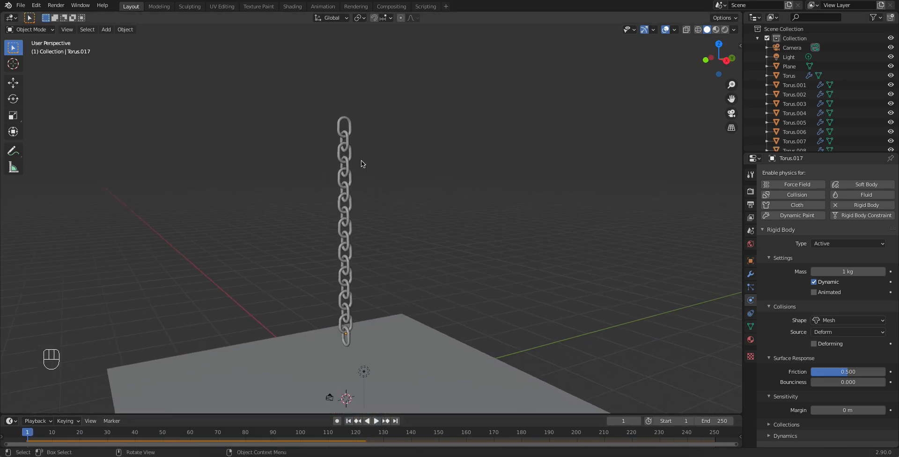
- Turn Dynamic back on for the chain's uppermost link
{"action": "left_click", "coordinate": [347, 119]}
{"action": "left_click", "coordinate": [814, 282]}
{"action": "middle_click_drag", "start_coordinate": [487, 243], "coordinate": [418, 245]}
{"action": "middle_click_drag", "start_coordinate": [410, 290], "coordinate": [385, 294]}
- Select all the chain links and rotate them together so the chain slants above the floor plane
{"action": "left_click_drag", "start_coordinate": [374, 319], "coordinate": [302, 121]}
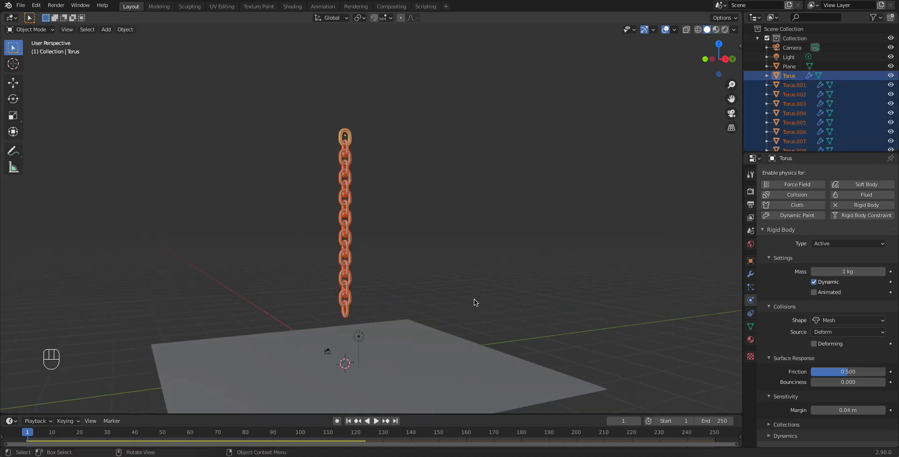
{"action": "key", "text": "r"}
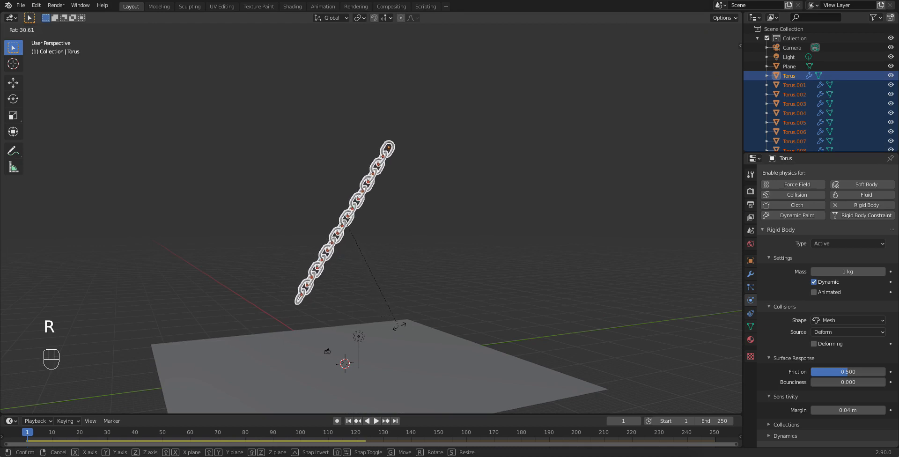
{"action": "left_click", "coordinate": [400, 328]}
{"action": "key", "text": "r"}
{"action": "left_click", "coordinate": [418, 326]}
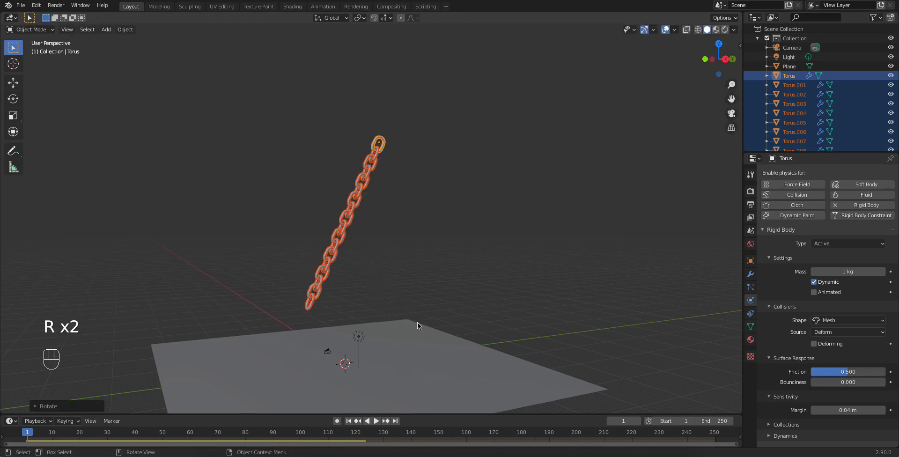
- Deselect the links, play the simulation to watch the slanted chain fall onto the floor, and rewind to frame 1
{"action": "left_click", "coordinate": [328, 107]}
{"action": "left_click_drag", "start_coordinate": [331, 111], "coordinate": [434, 199]}
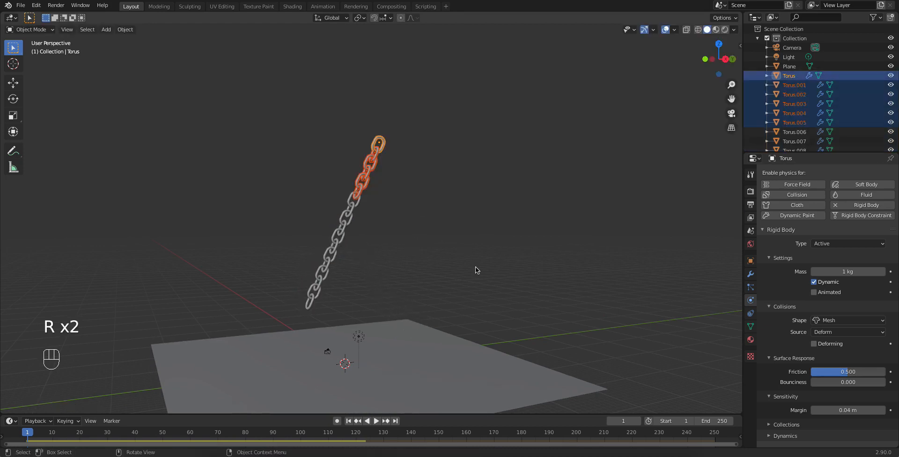
{"action": "scroll", "coordinate": [477, 295], "scroll_direction": "up", "scroll_amount": 2}
{"action": "left_click", "coordinate": [479, 304]}
{"action": "middle_click_drag", "start_coordinate": [475, 293], "coordinate": [414, 352], "text": "shift"}
{"action": "left_click", "coordinate": [377, 421]}
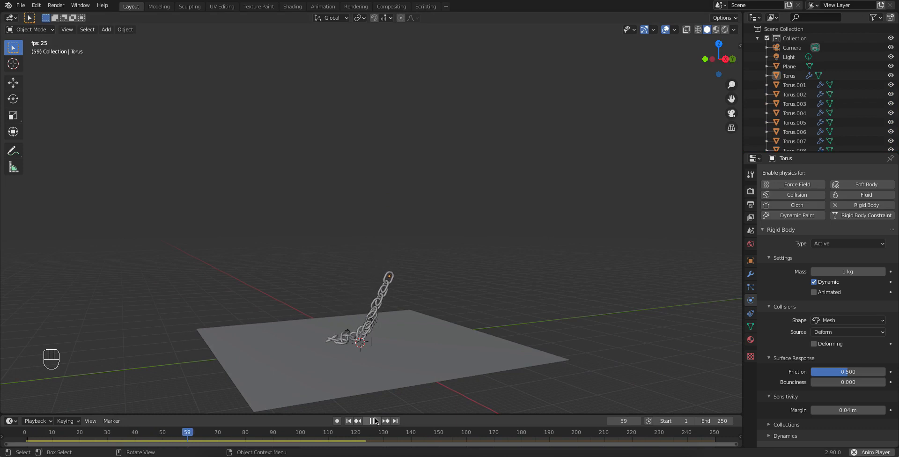
{"action": "scroll", "coordinate": [366, 361], "scroll_direction": "up", "scroll_amount": 3}
{"action": "middle_click_drag", "start_coordinate": [366, 361], "coordinate": [430, 319], "text": "shift"}
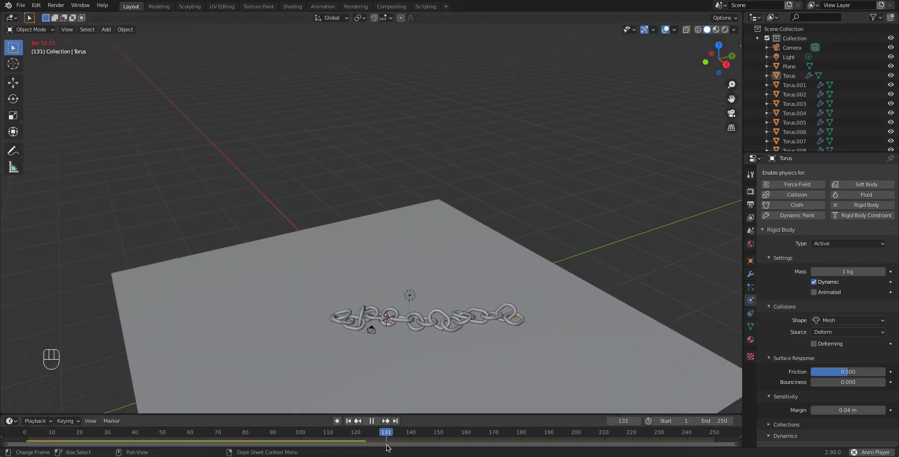
{"action": "left_click", "coordinate": [348, 420]}
{"action": "scroll", "coordinate": [398, 257], "scroll_direction": "down", "scroll_amount": 3}
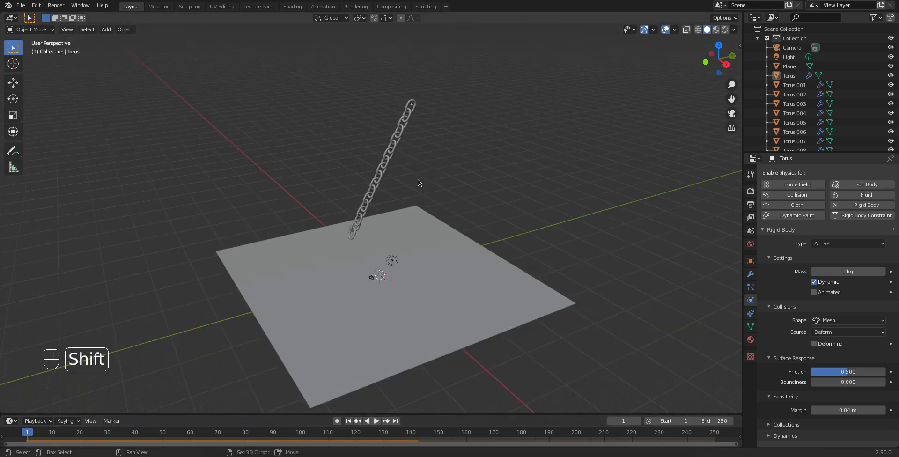
- Select the seven uppermost links and rotate them together about the lowest selected link to bend the chain
{"action": "middle_click_drag", "start_coordinate": [418, 180], "coordinate": [420, 209], "text": "shift"}
{"action": "left_click_drag", "start_coordinate": [429, 191], "coordinate": [392, 139]}
{"action": "middle_click_drag", "start_coordinate": [392, 139], "coordinate": [369, 263]}
{"action": "scroll", "coordinate": [356, 262], "scroll_direction": "up", "scroll_amount": 4}
{"action": "left_click", "coordinate": [312, 257], "text": "shift"}
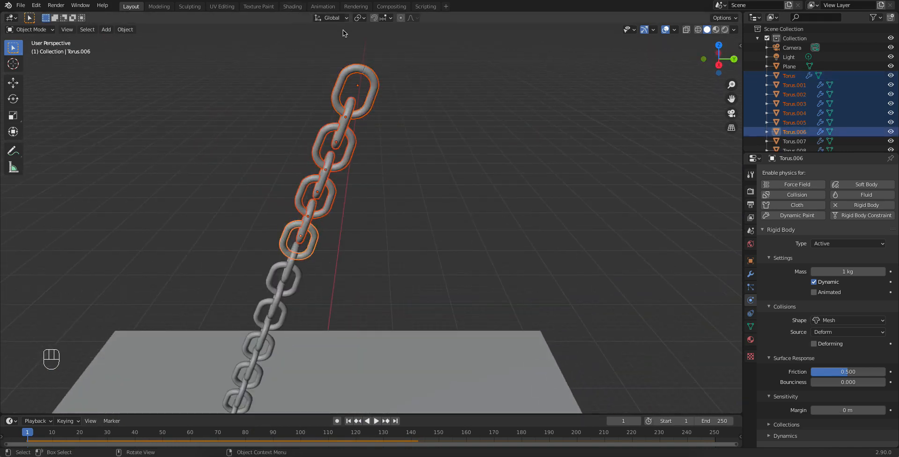
{"action": "left_click", "coordinate": [359, 19]}
{"action": "left_click", "coordinate": [375, 71]}
{"action": "key", "text": "r"}
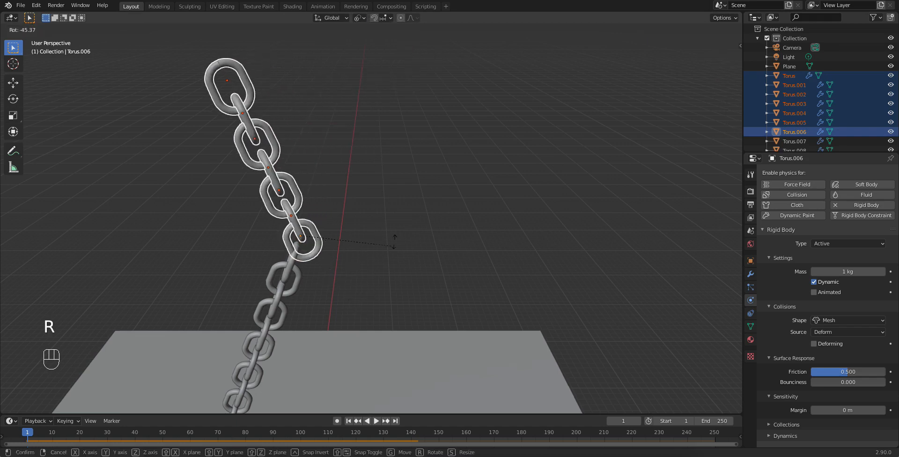
{"action": "left_click", "coordinate": [391, 226]}
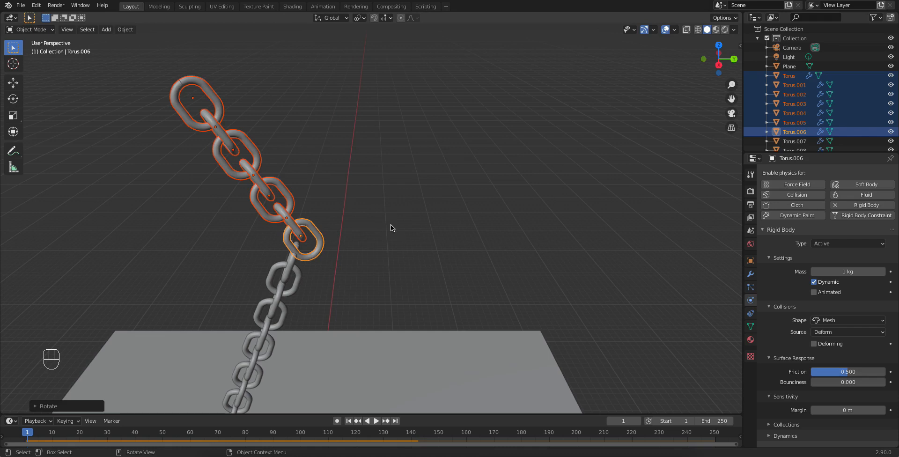
- Move the bent upper links so the lowest of them lines up with the next link of the lower chain
{"action": "key", "text": "g"}
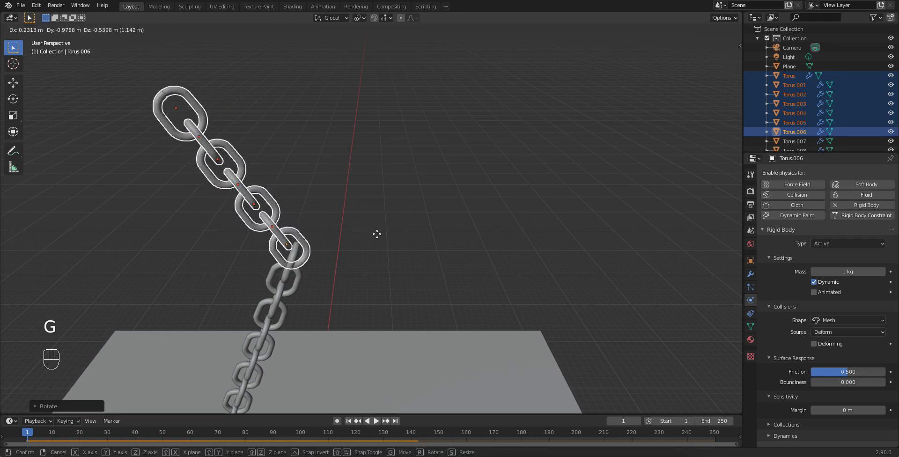
{"action": "left_click", "coordinate": [370, 241]}
{"action": "scroll", "coordinate": [360, 246], "scroll_direction": "down", "scroll_amount": 2}
{"action": "middle_click_drag", "start_coordinate": [364, 256], "coordinate": [297, 260]}
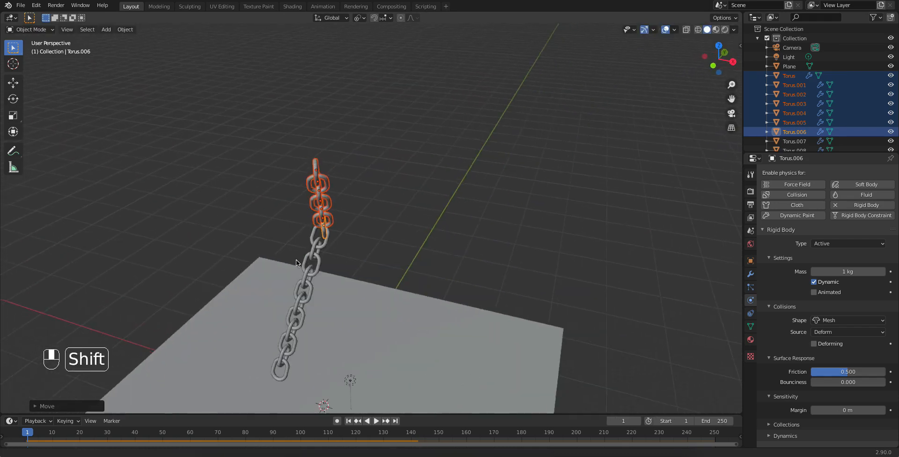
{"action": "scroll", "coordinate": [328, 274], "scroll_direction": "up", "scroll_amount": 2}
{"action": "scroll", "coordinate": [328, 277], "scroll_direction": "up", "scroll_amount": 1}
{"action": "key", "text": "g"}
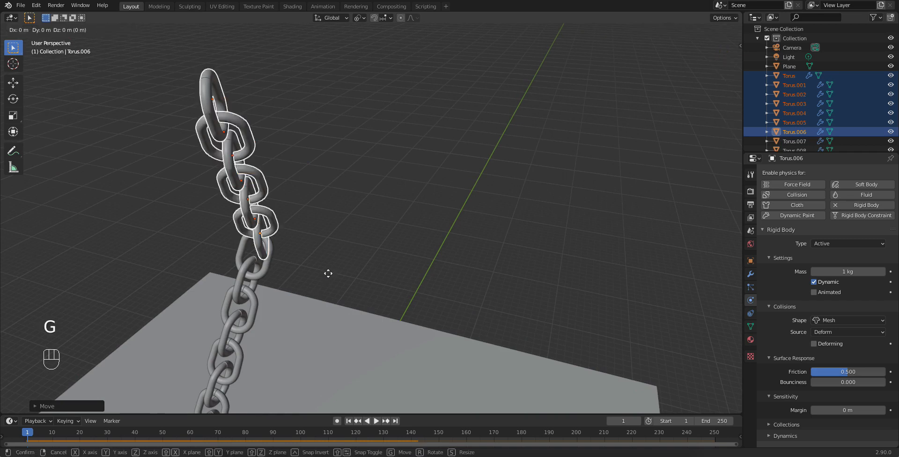
{"action": "left_click", "coordinate": [317, 275]}
- Rotate the selected upper links from a second viewing angle and shift them back toward the lower chain
{"action": "key", "text": "r"}
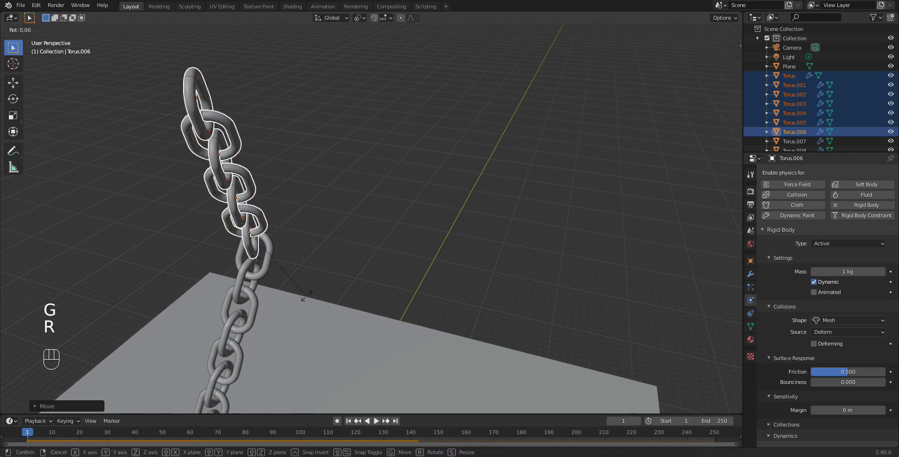
{"action": "left_click", "coordinate": [369, 271]}
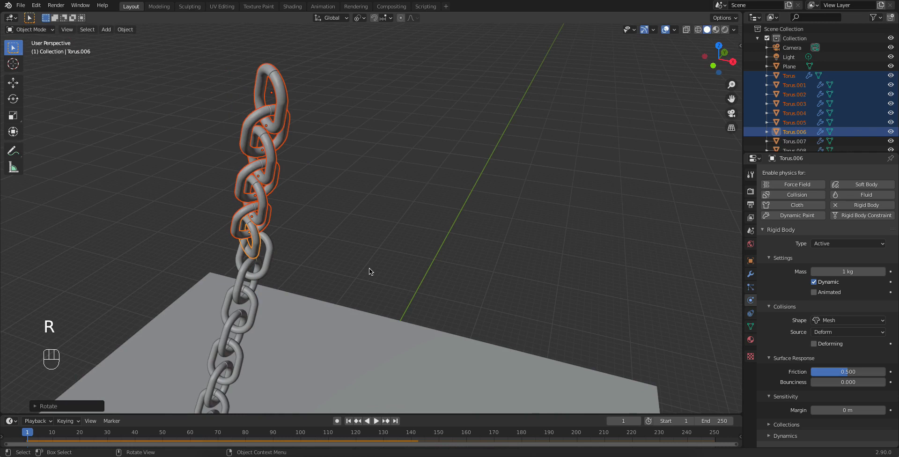
{"action": "key", "text": "g"}
{"action": "left_click", "coordinate": [380, 269]}
- Fine-tune the upper links' position from other angles so they interlock with the lower chain, and deselect them
{"action": "middle_click_drag", "start_coordinate": [380, 269], "coordinate": [431, 266]}
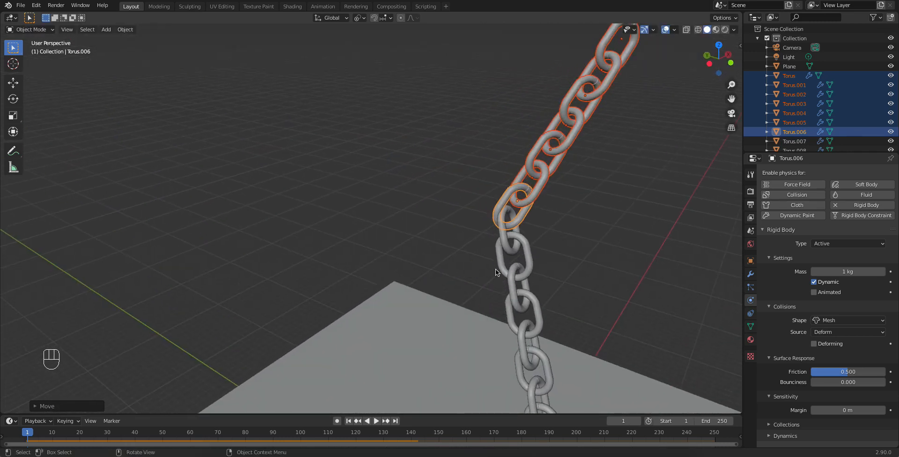
{"action": "key", "text": "g"}
{"action": "left_click", "coordinate": [490, 272]}
{"action": "middle_click_drag", "start_coordinate": [490, 271], "coordinate": [460, 256]}
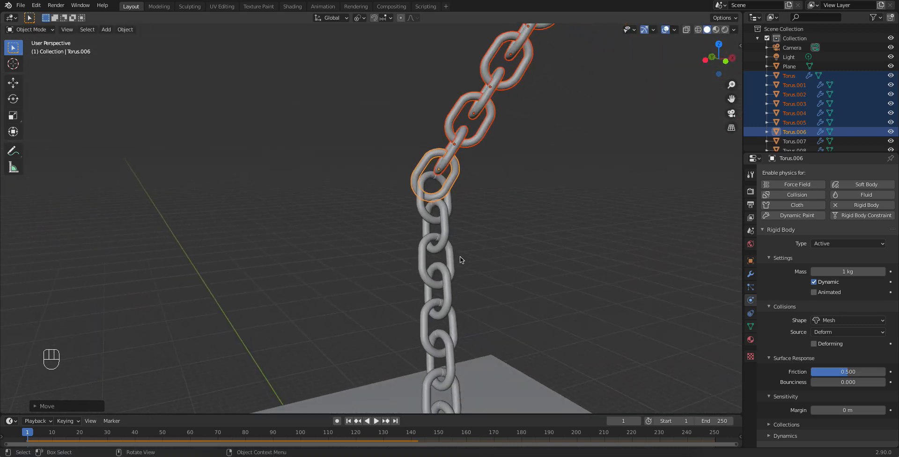
{"action": "key", "text": "g"}
{"action": "left_click", "coordinate": [513, 243]}
{"action": "left_click", "coordinate": [514, 243]}
- Play the simulation to drop the bent chain onto the floor and stop it at frame 164
{"action": "scroll", "coordinate": [514, 244], "scroll_direction": "down", "scroll_amount": 3}
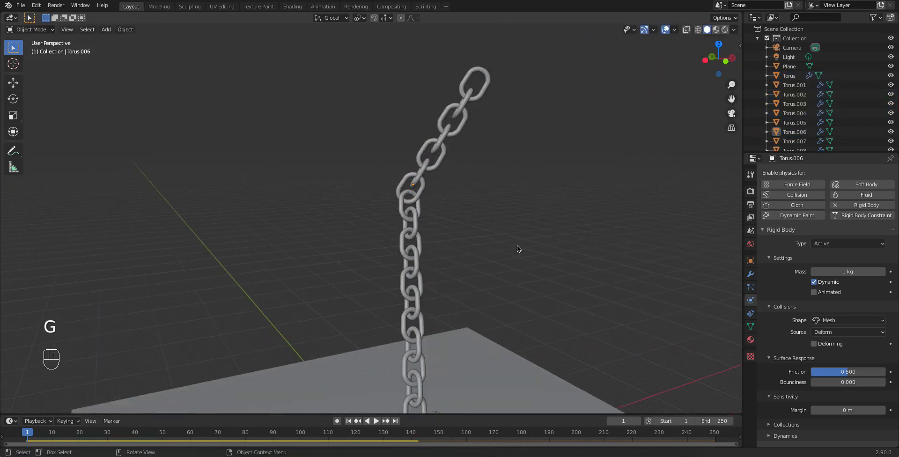
{"action": "middle_click_drag", "start_coordinate": [517, 248], "coordinate": [454, 259]}
{"action": "scroll", "coordinate": [454, 260], "scroll_direction": "down", "scroll_amount": 4}
{"action": "middle_click_drag", "start_coordinate": [395, 295], "coordinate": [383, 258], "text": "shift"}
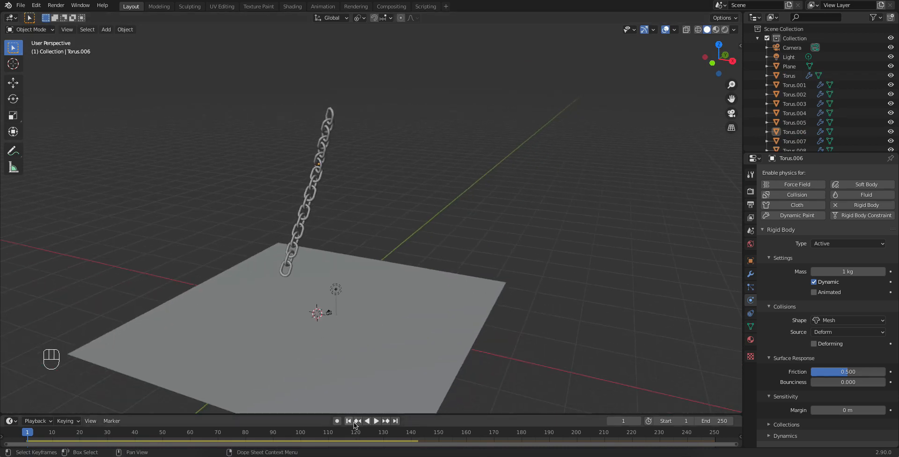
{"action": "left_click", "coordinate": [376, 421]}
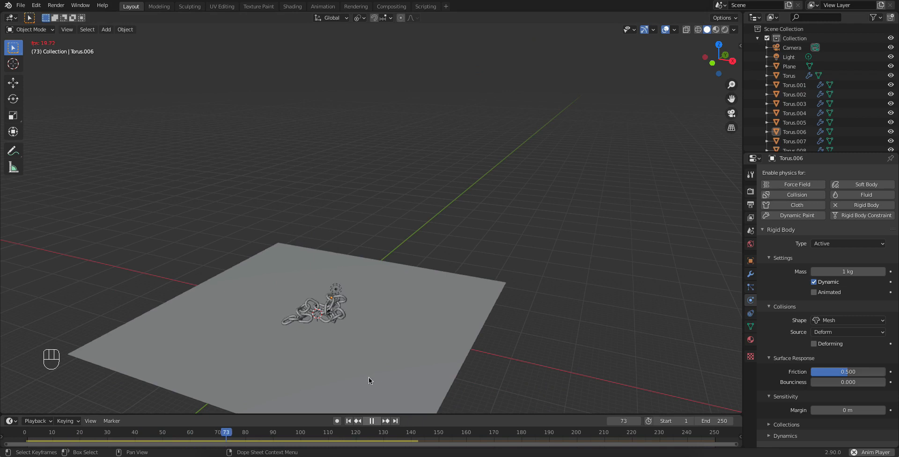
{"action": "middle_click_drag", "start_coordinate": [352, 350], "coordinate": [375, 299], "text": "shift"}
{"action": "scroll", "coordinate": [349, 305], "scroll_direction": "up", "scroll_amount": 3}
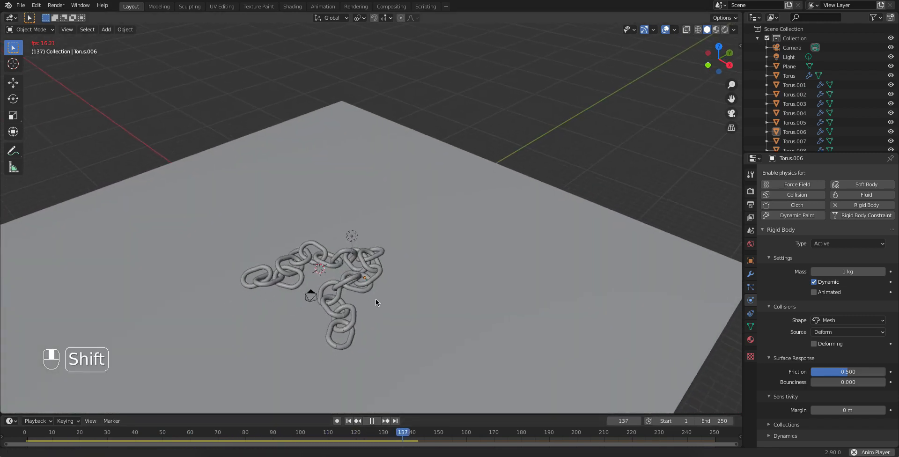
{"action": "left_click", "coordinate": [371, 420]}
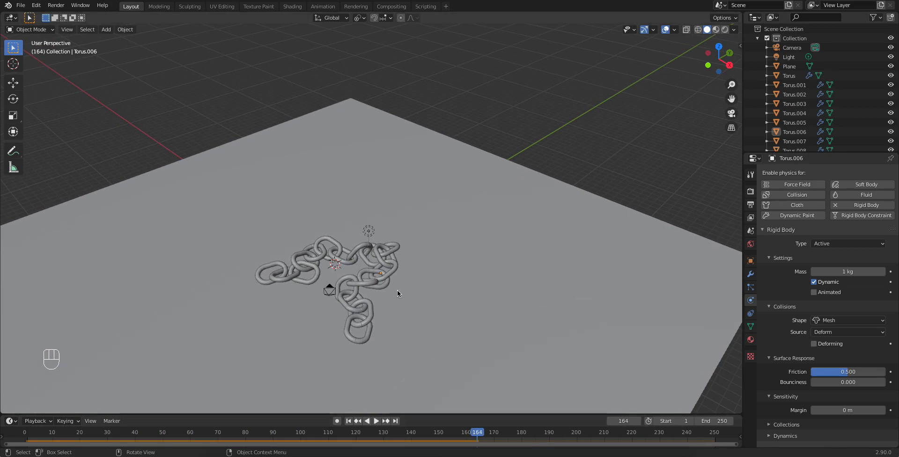
- Look through the camera, lock the camera to the view, and pull it back until the whole fallen chain is framed
{"action": "key", "text": "KP_0"}
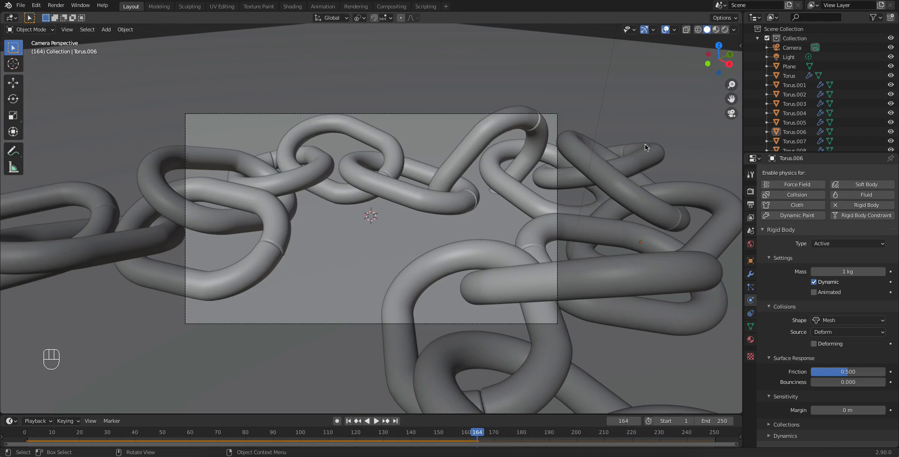
{"action": "key", "text": "n"}
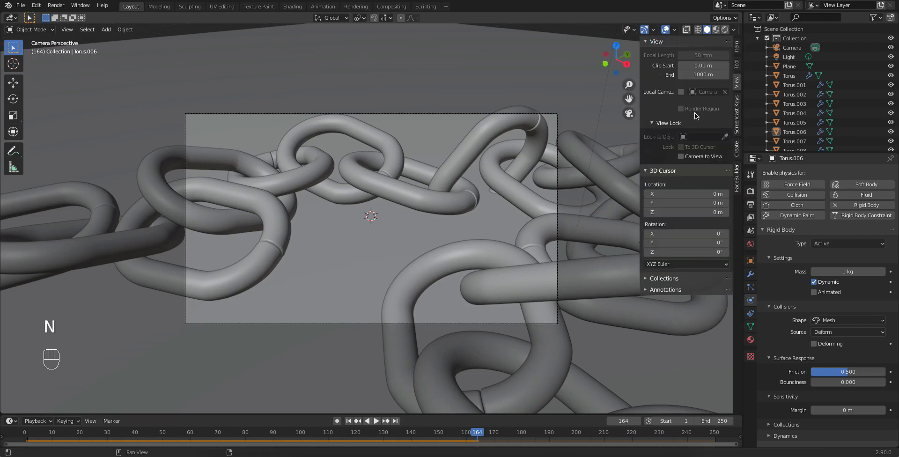
{"action": "left_click", "coordinate": [682, 156]}
{"action": "scroll", "coordinate": [420, 212], "scroll_direction": "down", "scroll_amount": 6}
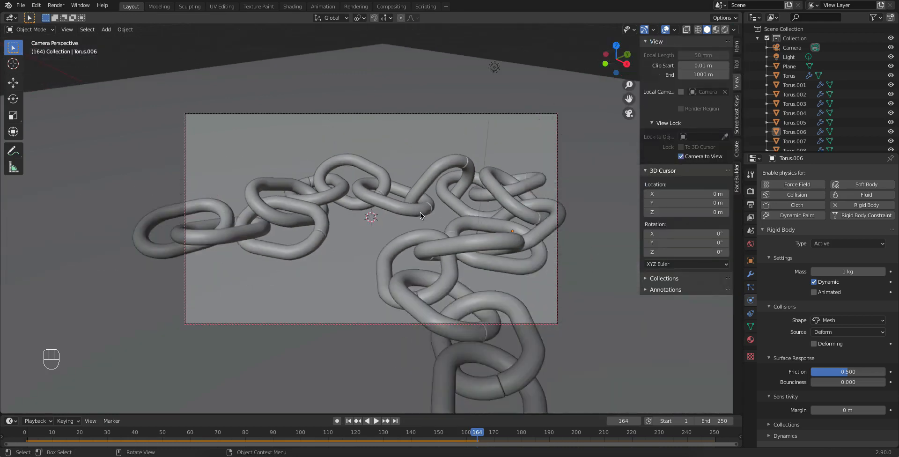
{"action": "middle_click_drag", "start_coordinate": [420, 212], "coordinate": [406, 206], "text": "shift"}
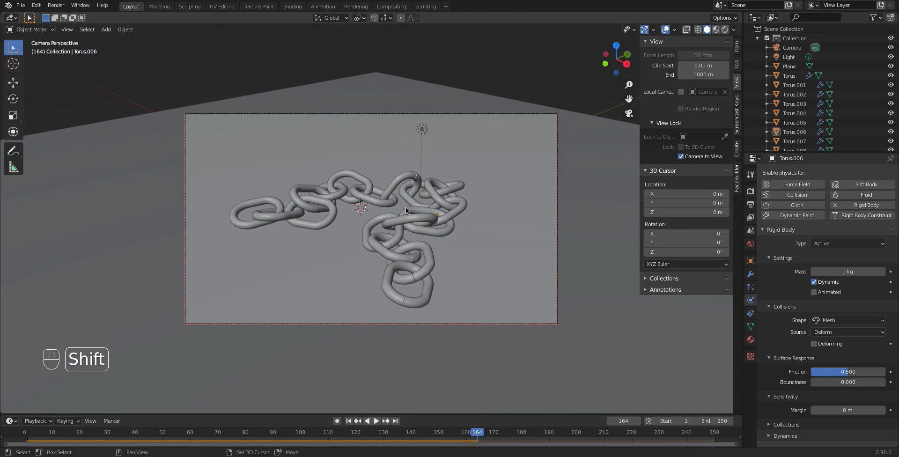
- Switch to rendered viewport shading with Scene World enabled, and orbit the camera to a new angle on the chain
{"action": "left_click", "coordinate": [725, 29]}
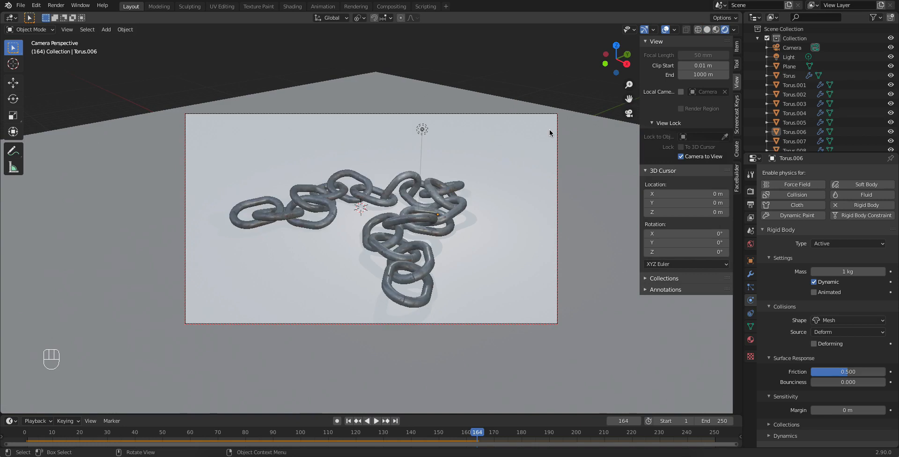
{"action": "middle_click_drag", "start_coordinate": [430, 231], "coordinate": [378, 242]}
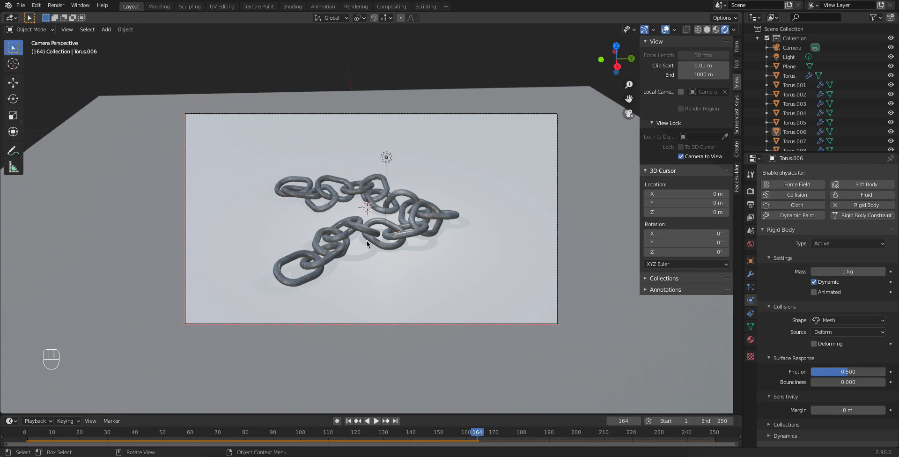
{"action": "middle_click_drag", "start_coordinate": [342, 262], "coordinate": [388, 256]}
{"action": "scroll", "coordinate": [321, 252], "scroll_direction": "up", "scroll_amount": 4}
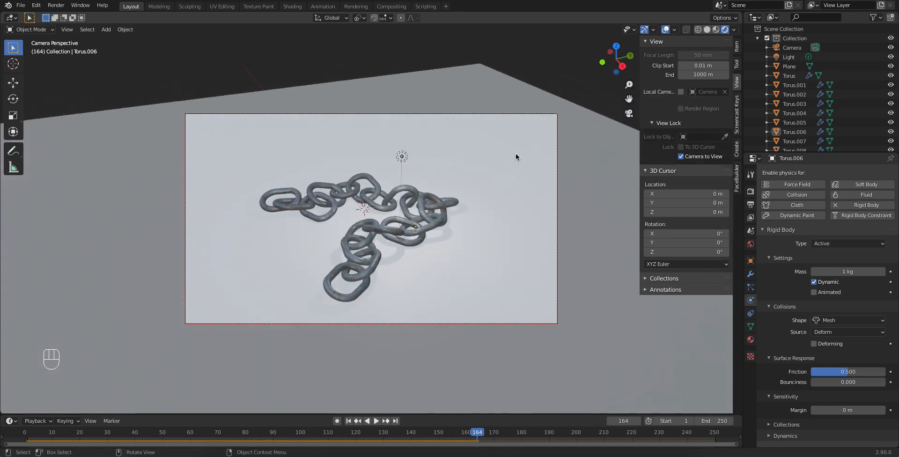
{"action": "left_click", "coordinate": [734, 30]}
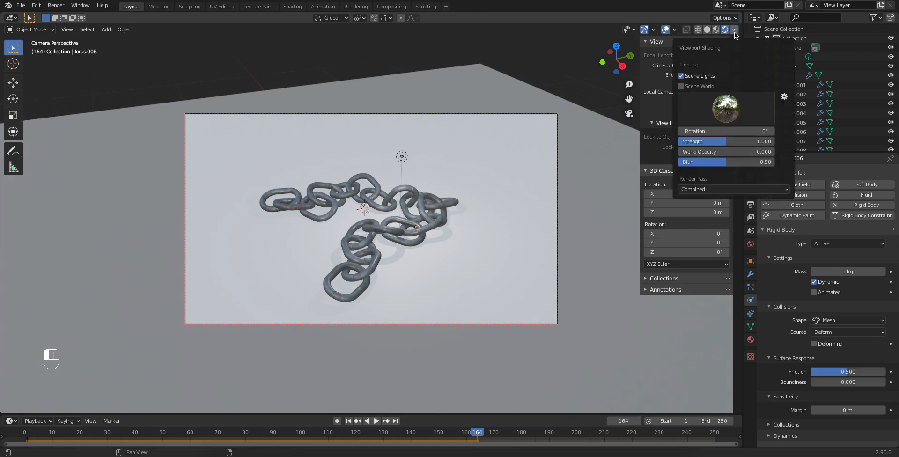
{"action": "left_click", "coordinate": [681, 87]}
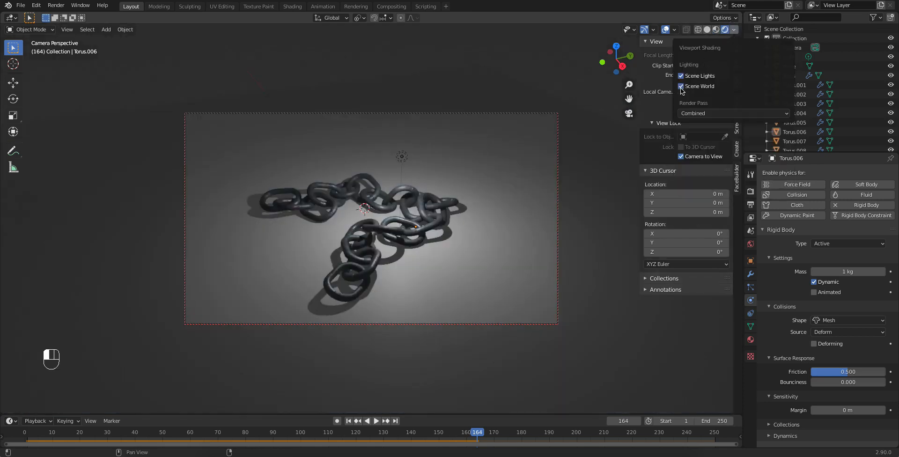
- Select the scene's light, show its light settings, and move it slightly higher above the chain
{"action": "left_click", "coordinate": [401, 158]}
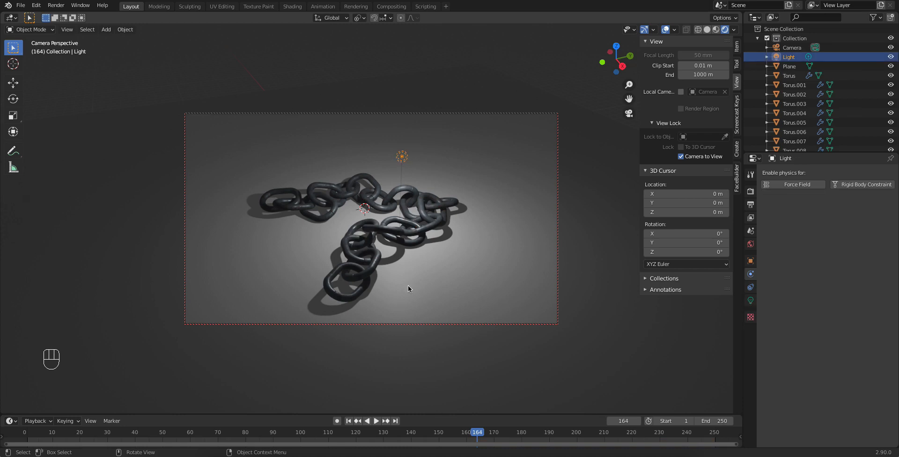
{"action": "left_click", "coordinate": [751, 301]}
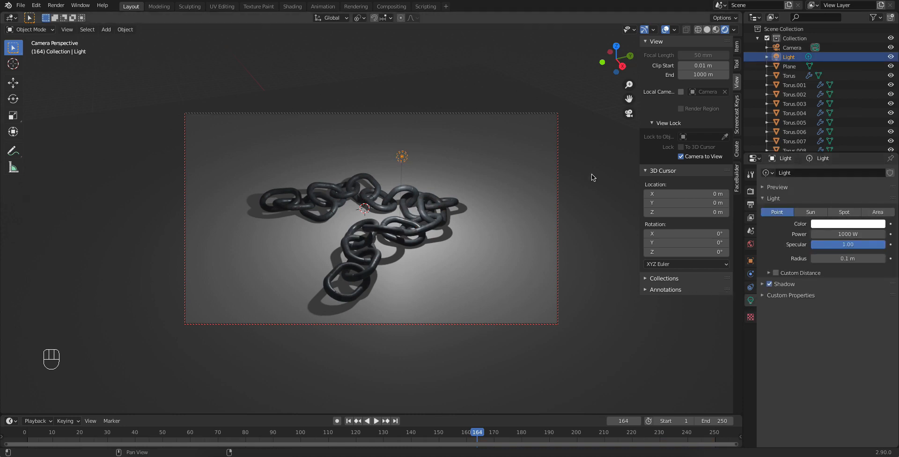
{"action": "key", "text": "g"}
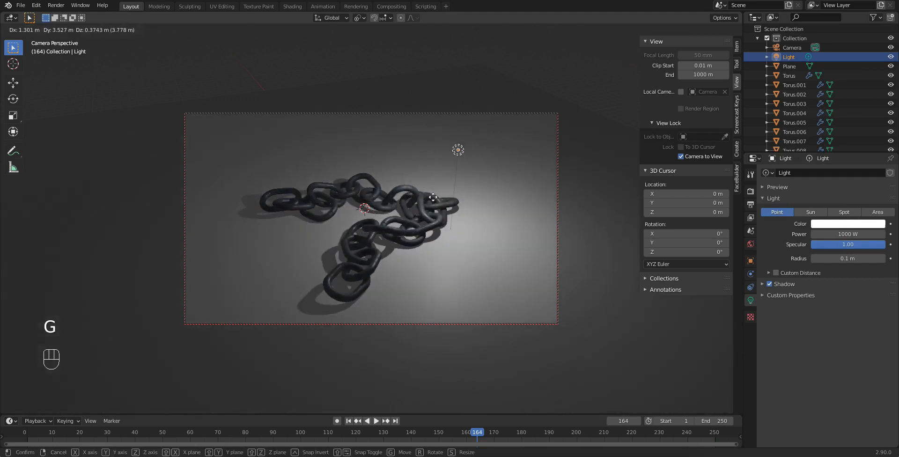
{"action": "left_click", "coordinate": [405, 189]}
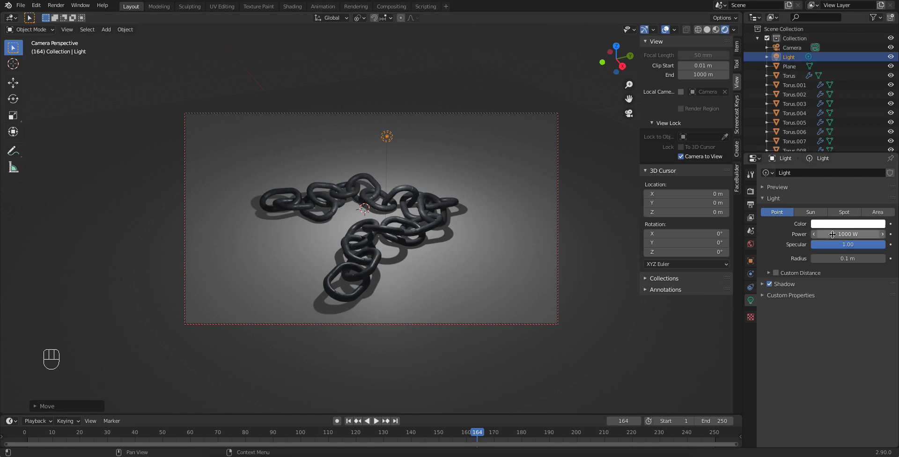
- Change the light to an Area light with a Square shape and a size of 5 m
{"action": "left_click", "coordinate": [873, 214]}
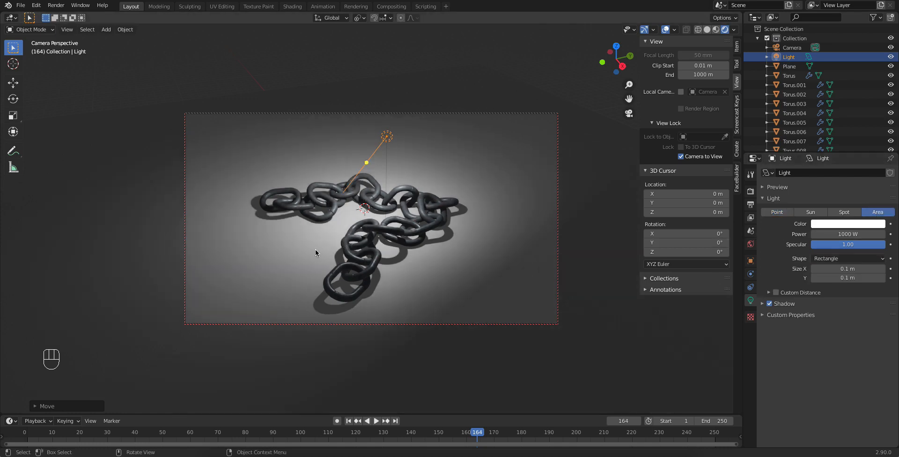
{"action": "left_click", "coordinate": [834, 259]}
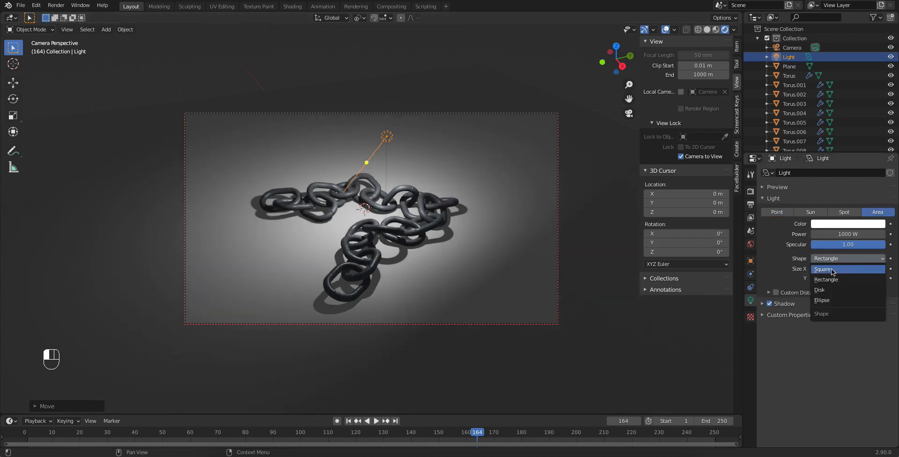
{"action": "left_click", "coordinate": [832, 270]}
{"action": "left_click", "coordinate": [840, 269]}
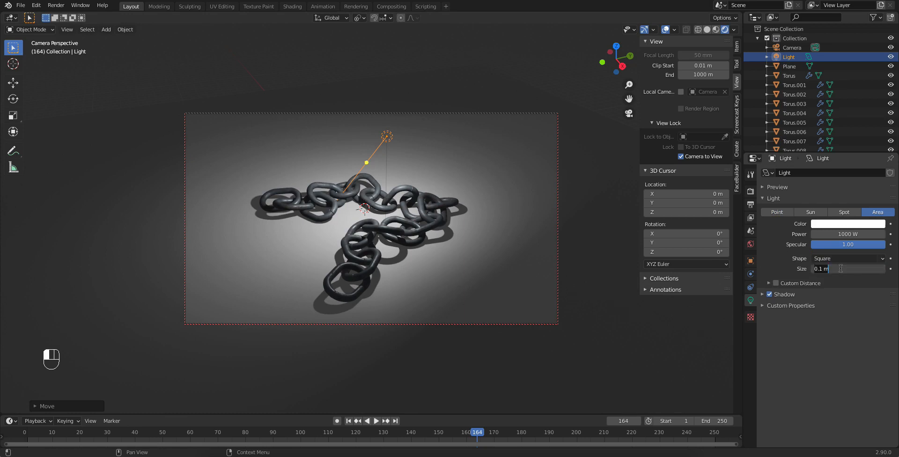
{"action": "type", "text": "5"}
{"action": "key", "text": "Return"}
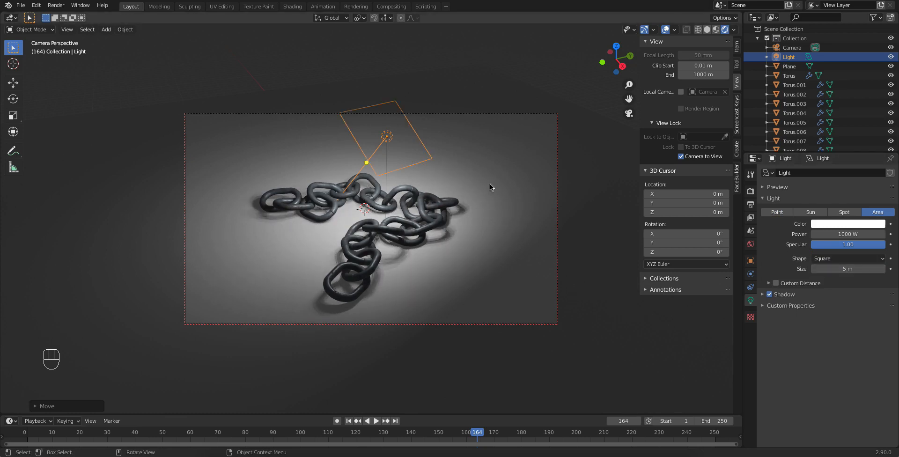
- Enlarge the area light to 10 m and move it to the chain's right side in the camera view
{"action": "left_click", "coordinate": [847, 271]}
{"action": "type", "text": "10"}
{"action": "key", "text": "Return"}
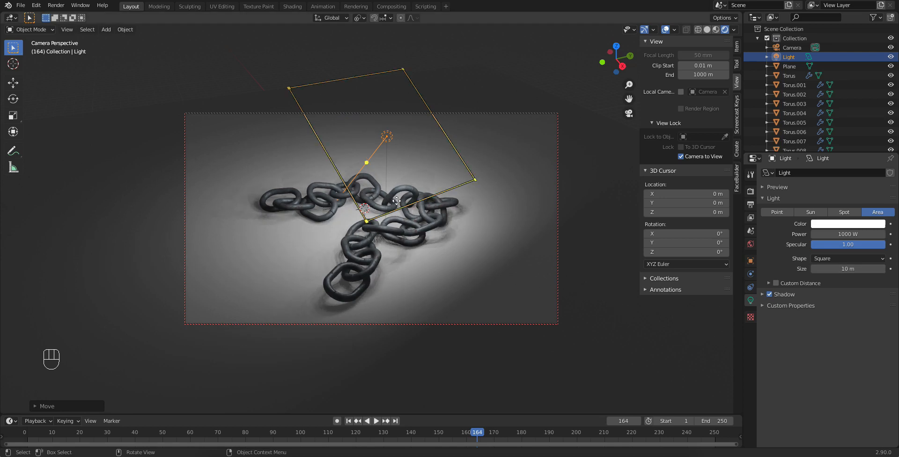
{"action": "key", "text": "g"}
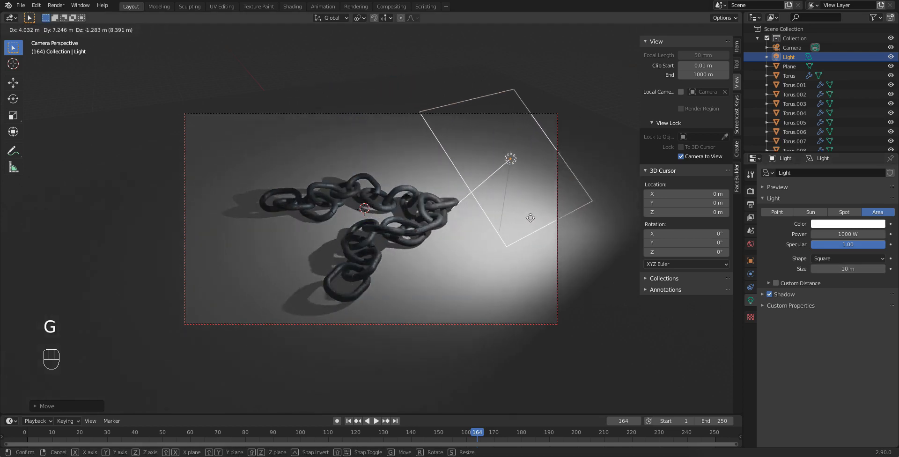
{"action": "left_click", "coordinate": [550, 212]}
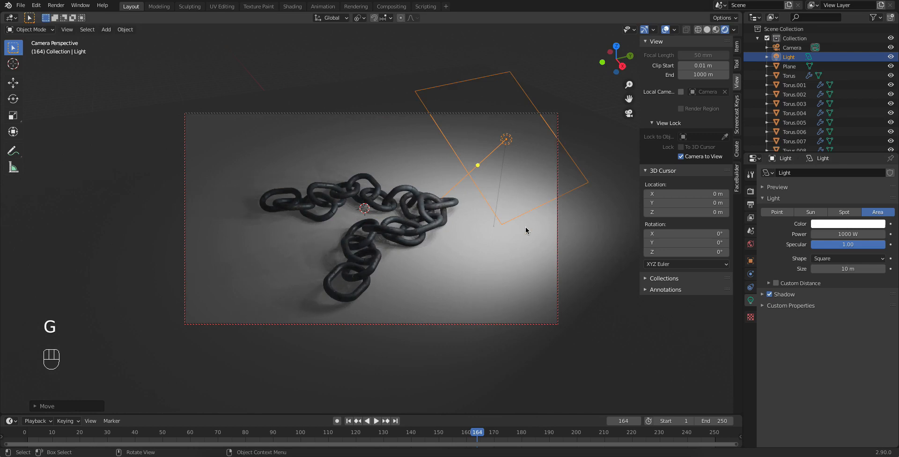
- Rotate the area light about the X axis to aim it across the chain and set its power to 2000 W
{"action": "key", "text": "r"}
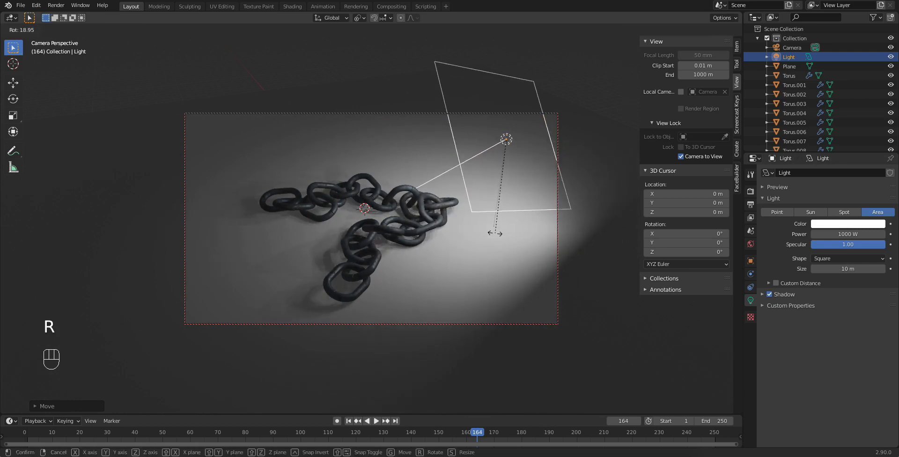
{"action": "key", "text": "x"}
{"action": "left_click", "coordinate": [470, 233]}
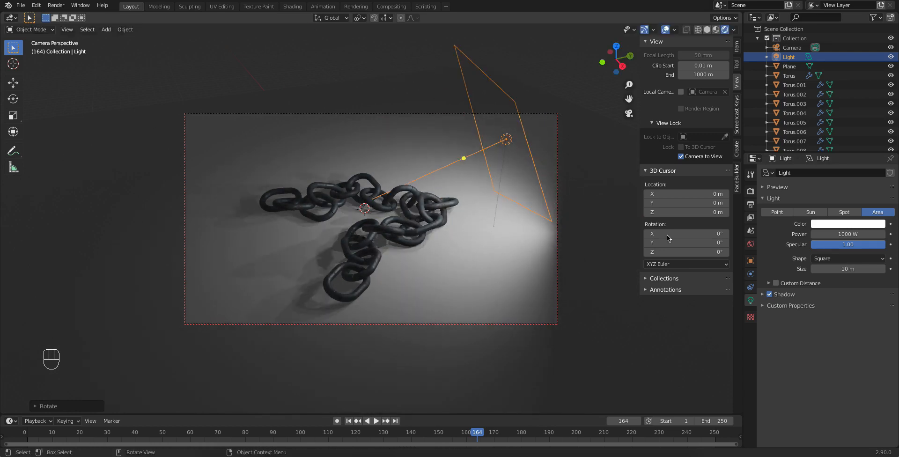
{"action": "left_click", "coordinate": [839, 234]}
{"action": "type", "text": "200"}
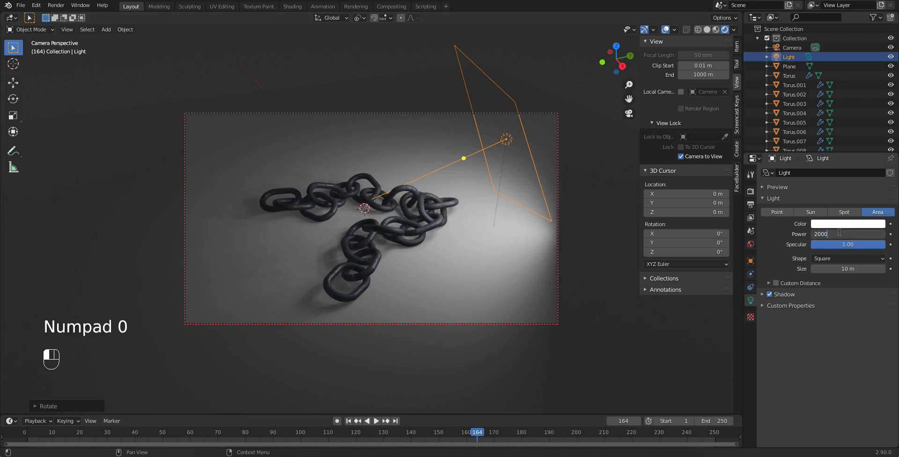
{"action": "key", "text": "Return"}
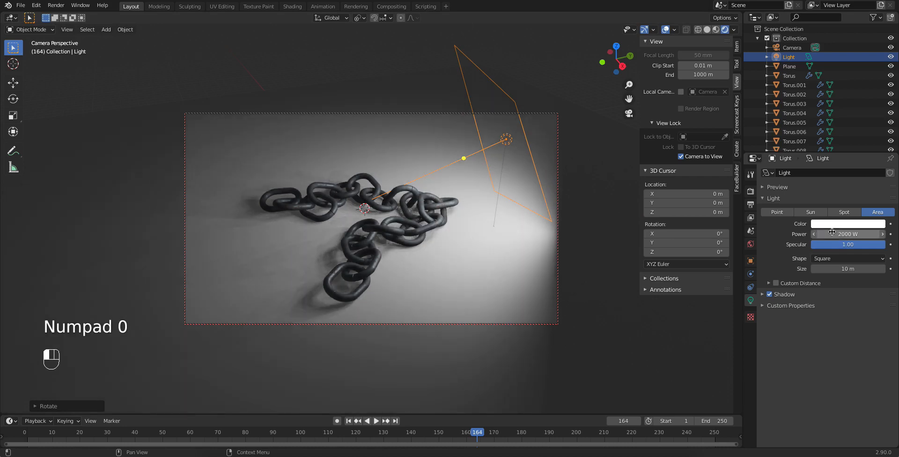
- Duplicate the area light along the global Y axis to the chain's opposite side and rotate the copy about Z to face the chain
{"action": "key", "text": "shift"}
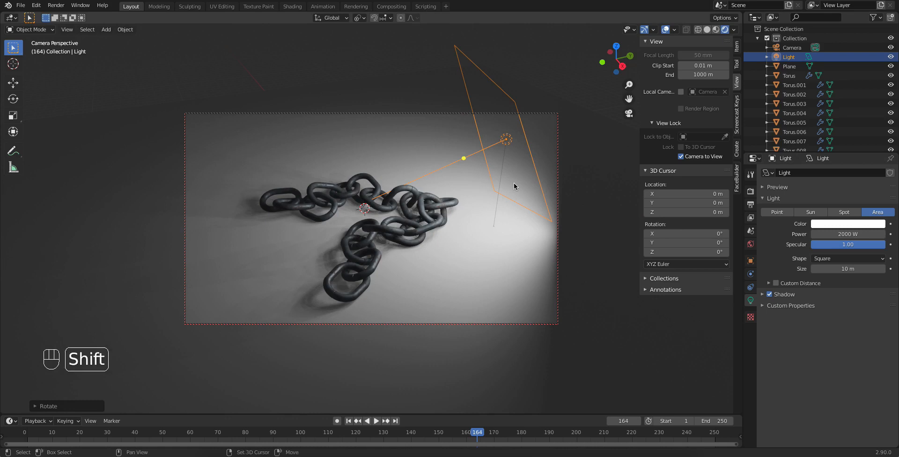
{"action": "key", "text": "shift+d"}
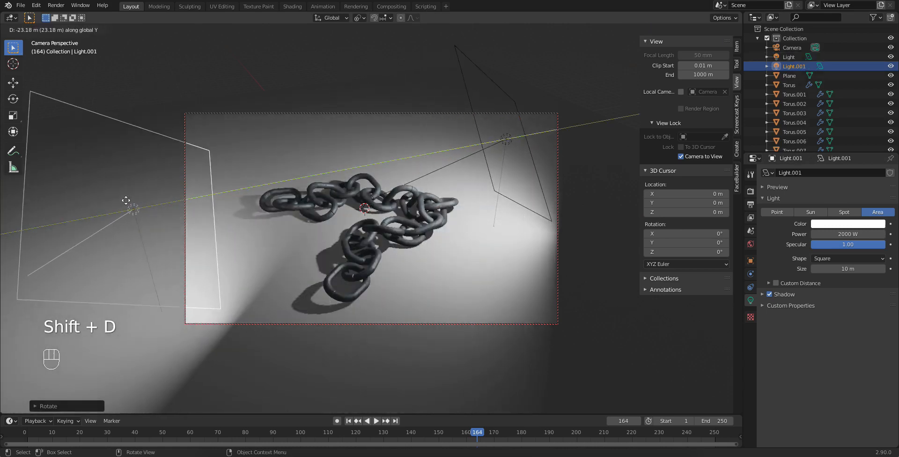
{"action": "left_click", "coordinate": [204, 197]}
{"action": "key", "text": "r"}
{"action": "key", "text": "z"}
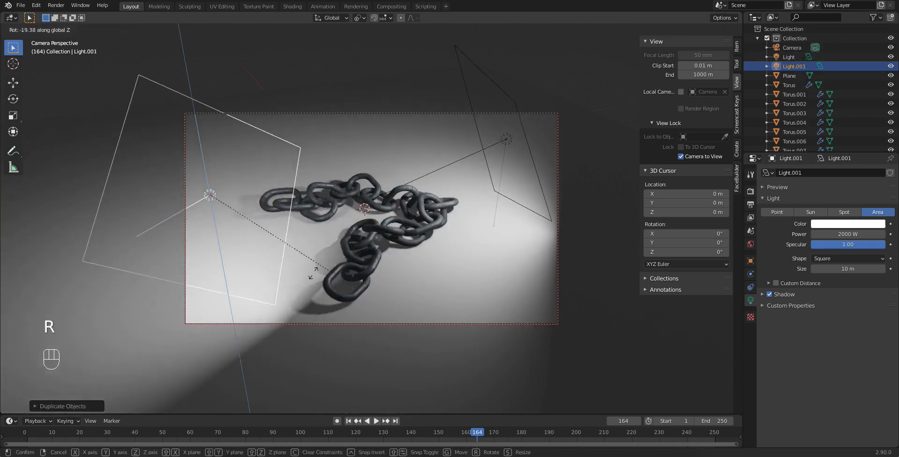
{"action": "left_click", "coordinate": [125, 276]}
- Try a power of 500 W on the duplicated light and settle on 800 W
{"action": "left_click", "coordinate": [842, 234]}
{"action": "type", "text": "5"}
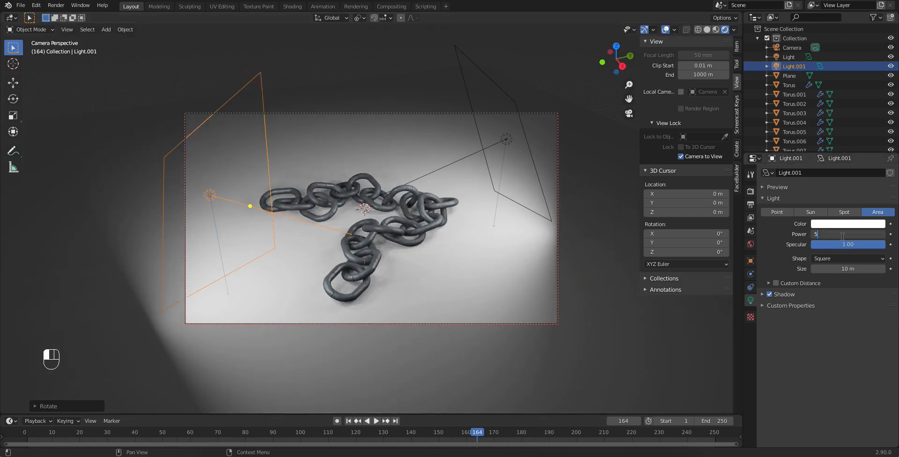
{"action": "type", "text": "00"}
{"action": "key", "text": "Return"}
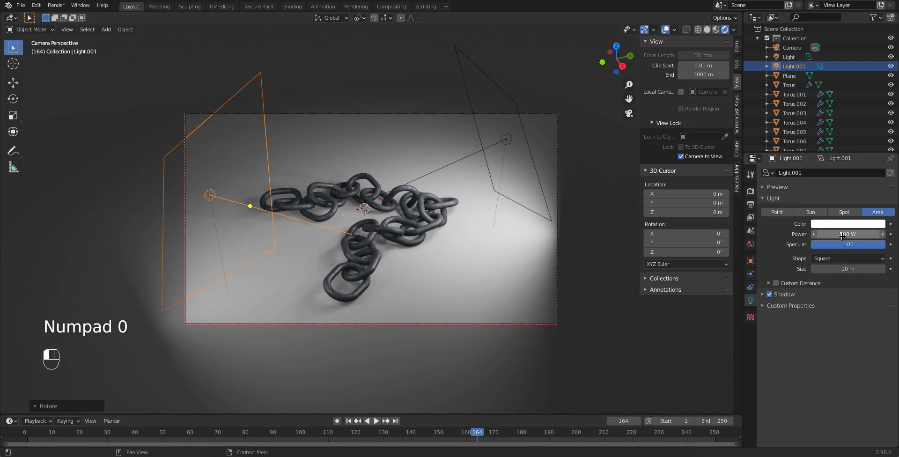
{"action": "left_click", "coordinate": [842, 234]}
{"action": "key", "text": "ctrl+a"}
{"action": "type", "text": "800"}
{"action": "key", "text": "Return"}
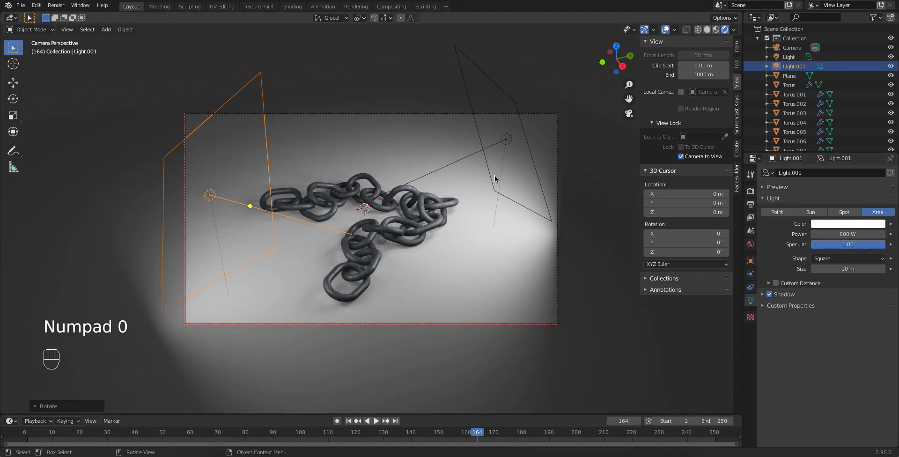
- Render the current frame to check the two-light setup, reopen the render result once more, and return to the viewport
{"action": "left_click", "coordinate": [64, 8]}
{"action": "key", "text": "F12"}
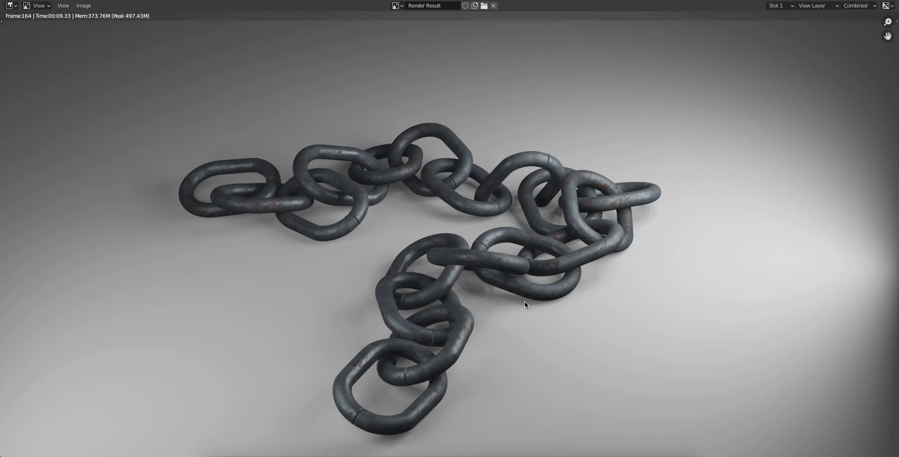
{"action": "key", "text": "Escape"}
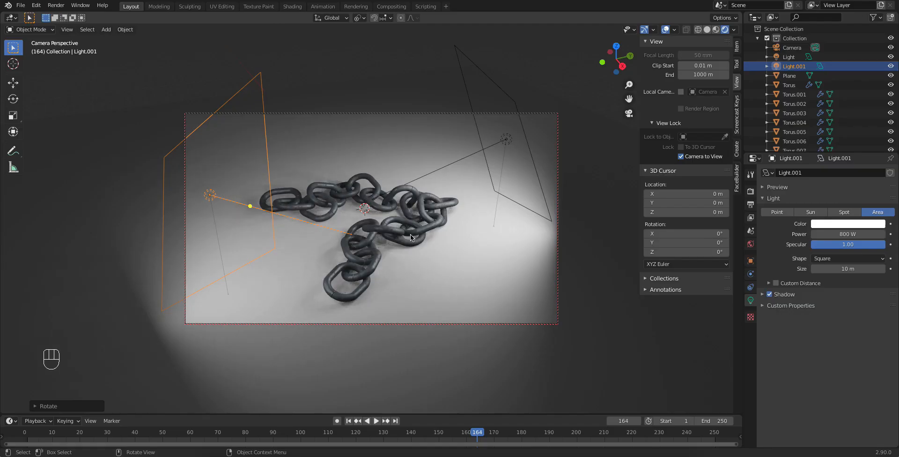
{"action": "left_click", "coordinate": [55, 6]}
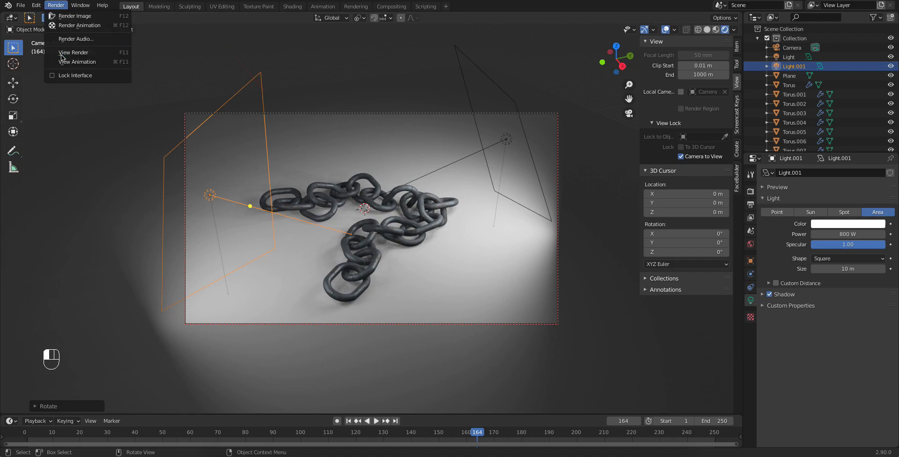
{"action": "left_click", "coordinate": [73, 52]}
{"action": "key", "text": "Escape"}
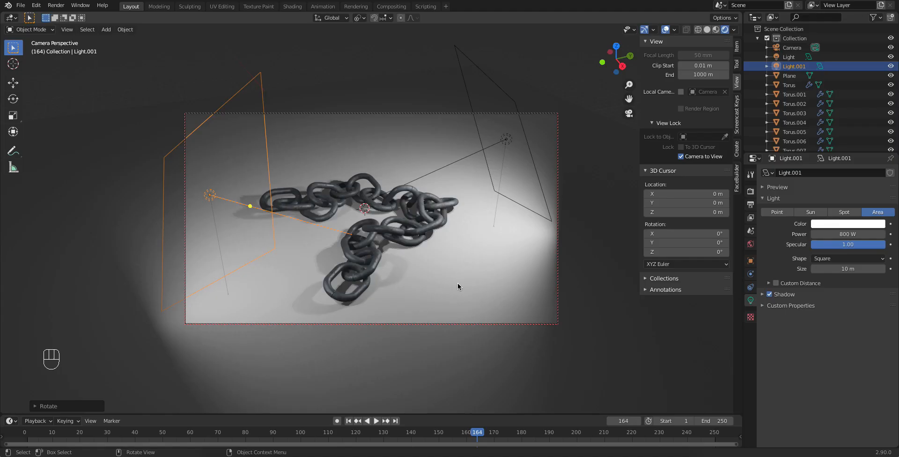
- Enable Ambient Occlusion and Bloom in the Eevee render settings
{"action": "left_click", "coordinate": [750, 192]}
{"action": "left_click", "coordinate": [770, 236]}
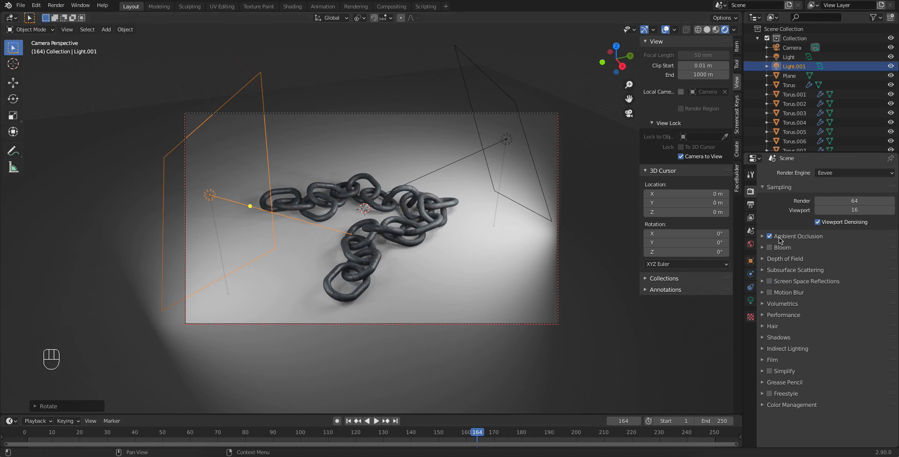
{"action": "left_click", "coordinate": [769, 248]}
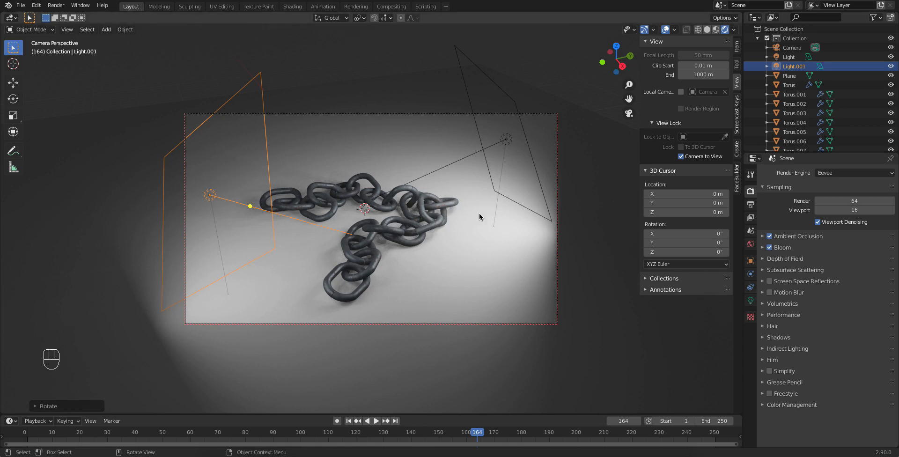
- Set the power of the original area light to 5000 W
{"action": "left_click", "coordinate": [526, 134]}
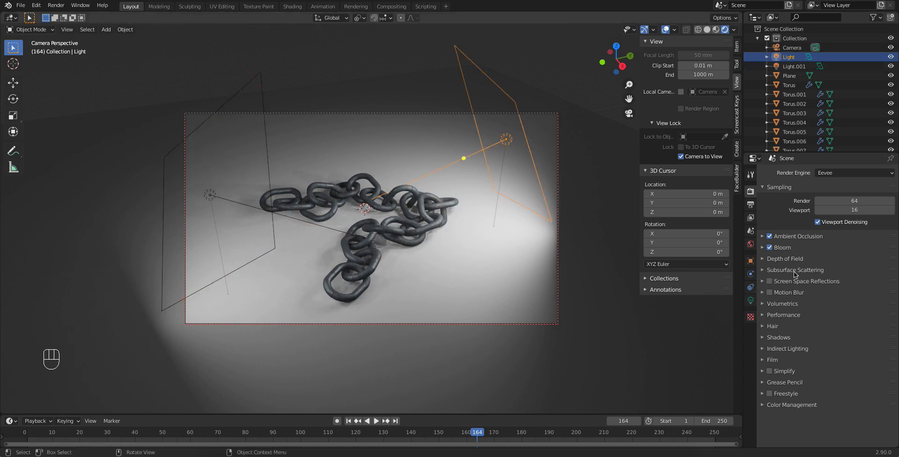
{"action": "left_click", "coordinate": [751, 300]}
{"action": "left_click", "coordinate": [838, 234]}
{"action": "type", "text": "5000"}
{"action": "key", "text": "Return"}
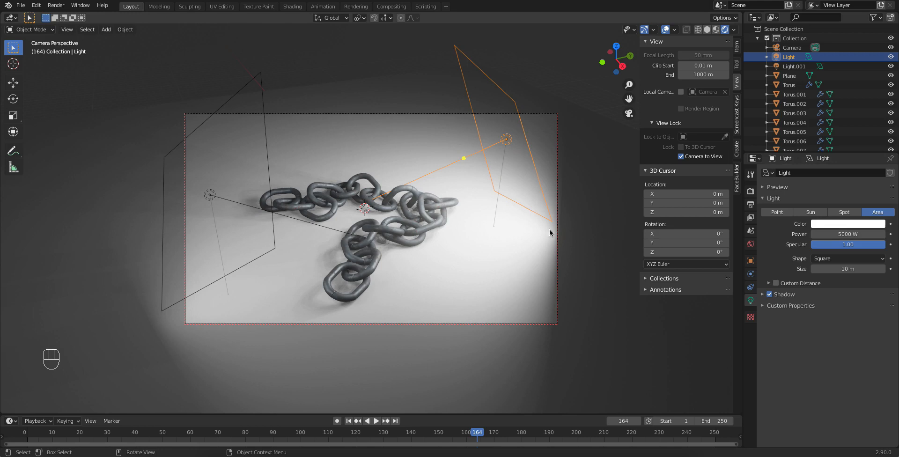
- Enable Screen Space Reflections in the Eevee render settings and render the current frame to check the result
{"action": "left_click", "coordinate": [751, 217]}
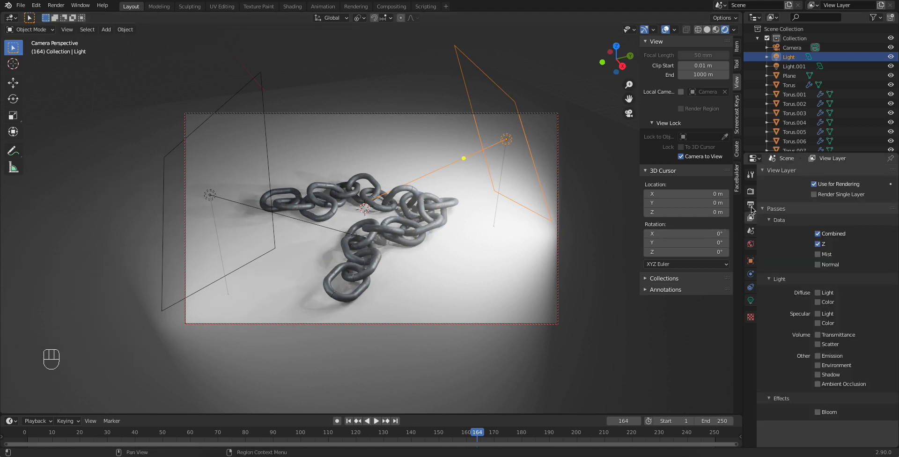
{"action": "left_click", "coordinate": [751, 204]}
{"action": "left_click", "coordinate": [750, 191]}
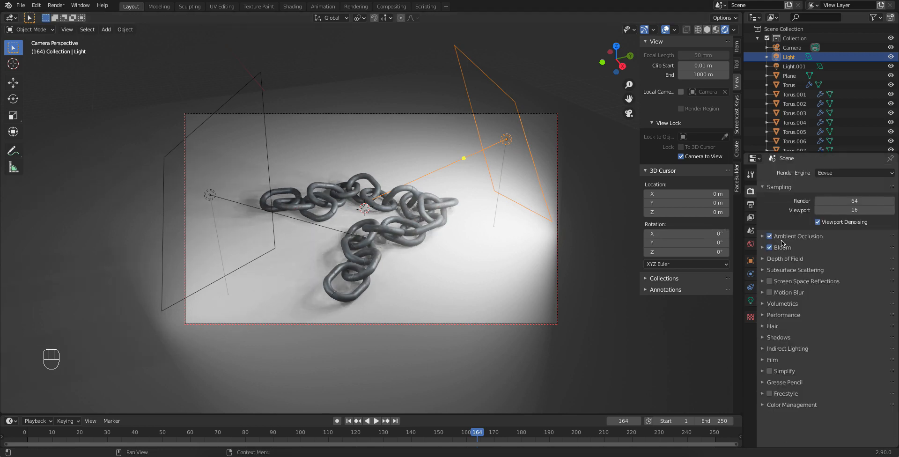
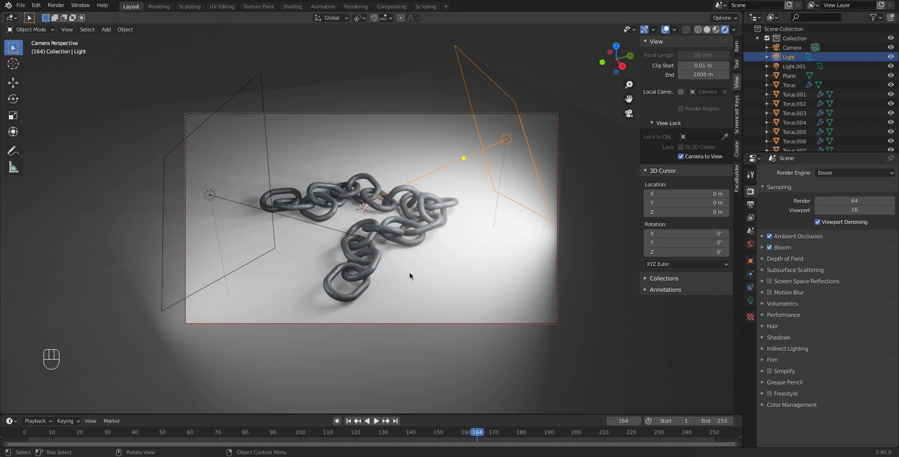
{"action": "left_click", "coordinate": [769, 281]}
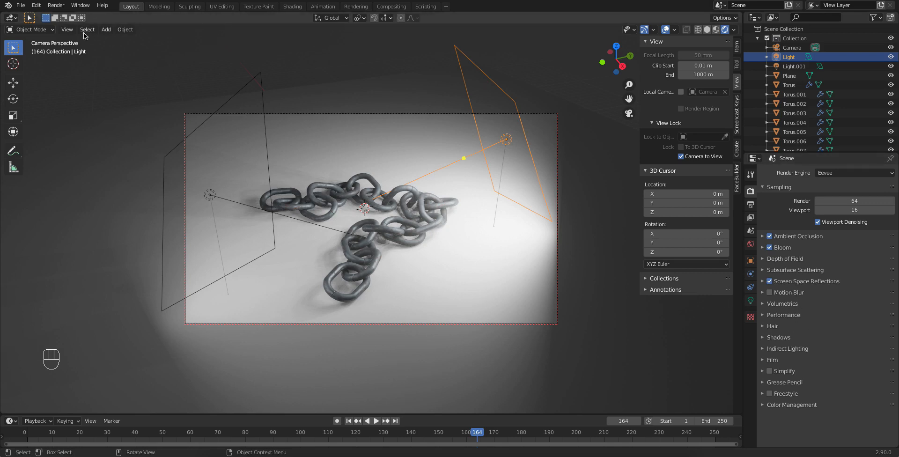
{"action": "left_click", "coordinate": [56, 6]}
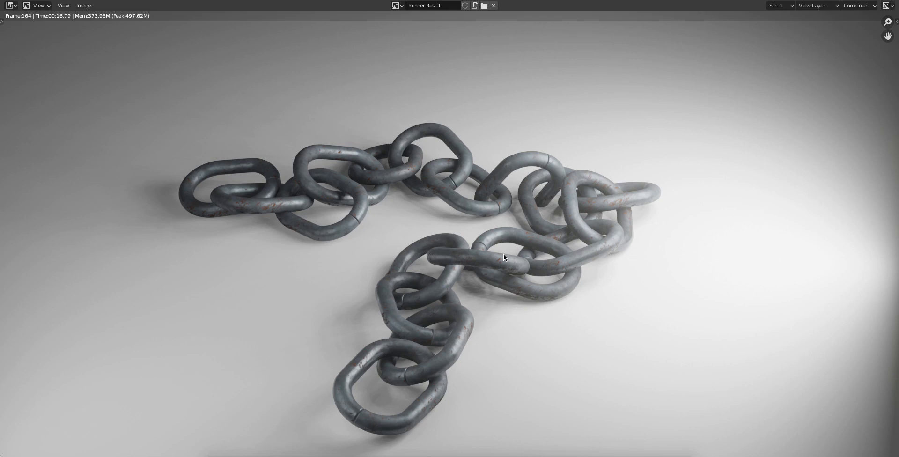
{"action": "key", "text": "Escape"}
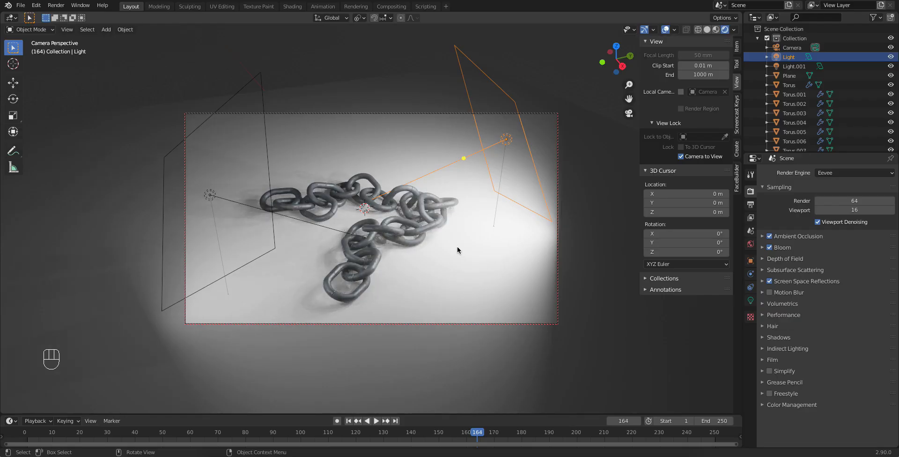
- Switch the render engine to Cycles, start a test render of the current frame, and stop it
{"action": "left_click", "coordinate": [829, 174]}
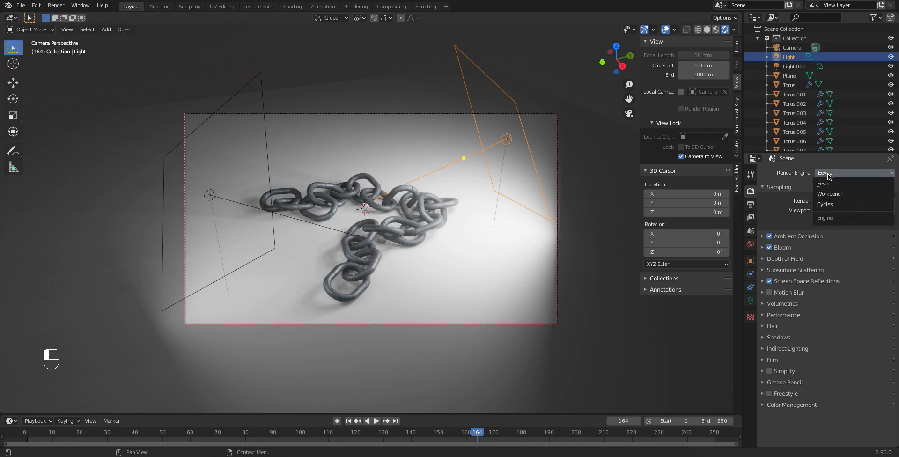
{"action": "left_click", "coordinate": [826, 204]}
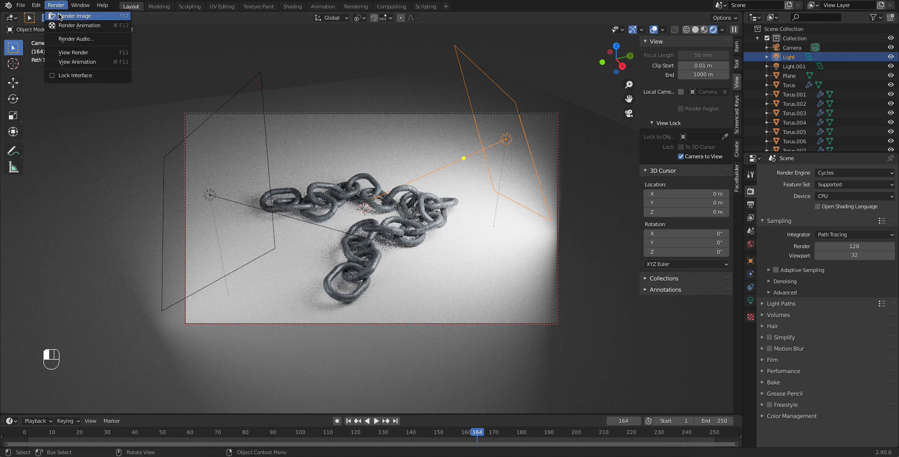
{"action": "left_click", "coordinate": [59, 17]}
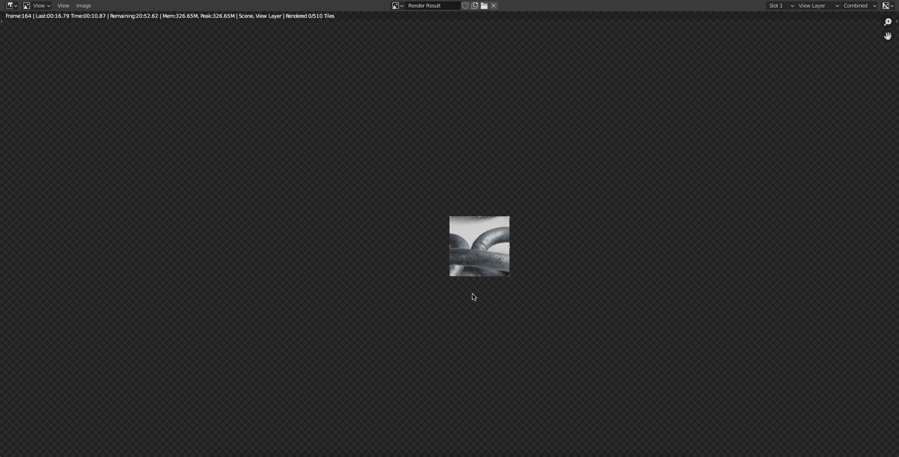
{"action": "key", "text": "Escape"}
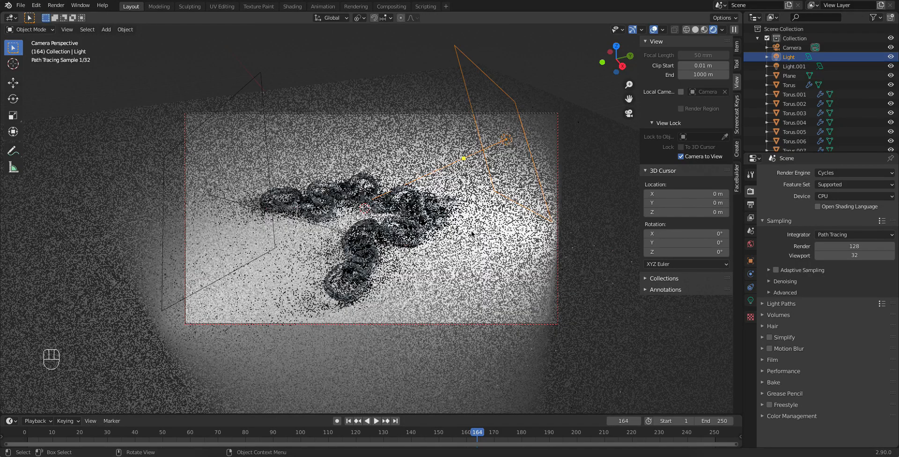